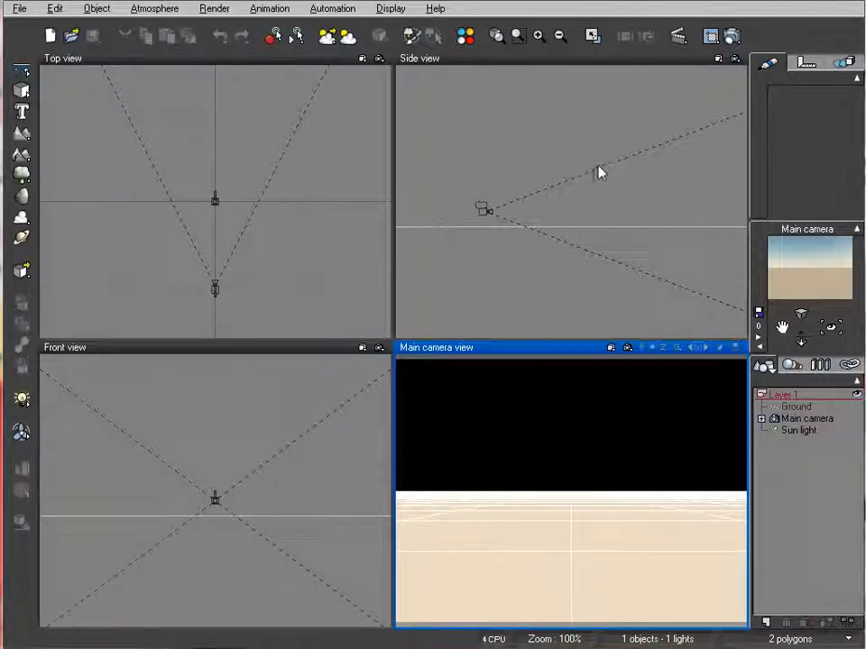
# Create a sphere and stretch it vertically into an egg shape floating above the ground
pyautogui.moveTo(548, 148); pyautogui.dragTo(520, 197, button='right')
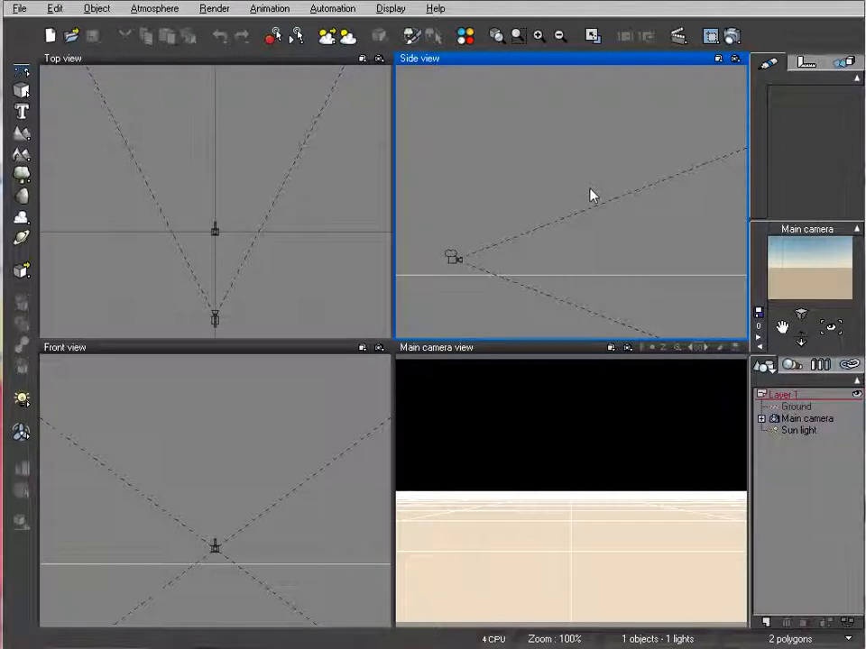
pyautogui.scroll(2, 551, 262)
pyautogui.moveTo(552, 263); pyautogui.dragTo(724, 245, button='right')
pyautogui.moveTo(244, 222); pyautogui.dragTo(240, 259, button='right')
pyautogui.click(23, 90)
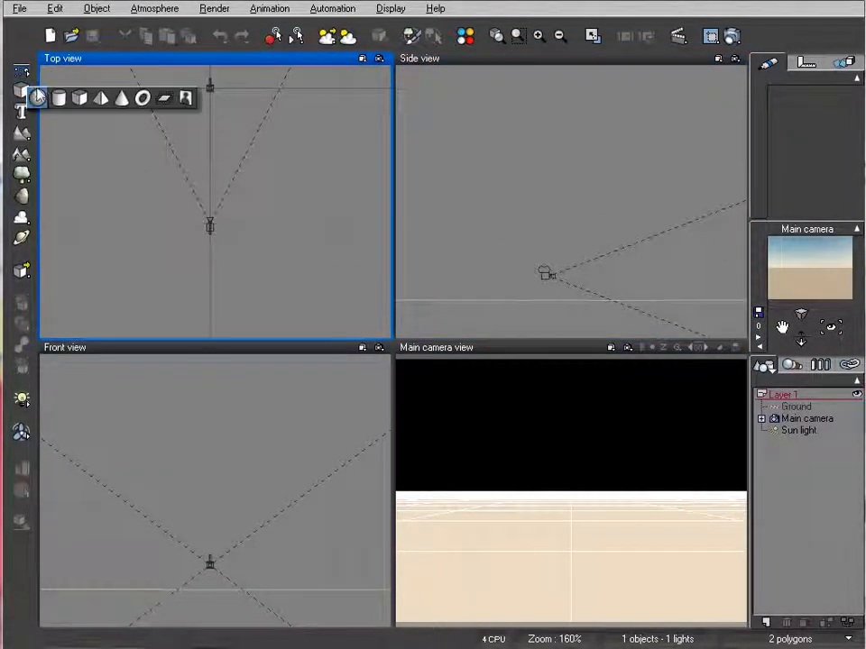
pyautogui.click(38, 97)
pyautogui.moveTo(663, 206); pyautogui.dragTo(608, 194, button='right')
pyautogui.moveTo(523, 185); pyautogui.dragTo(647, 215)
pyautogui.moveTo(697, 220); pyautogui.dragTo(652, 164, button='right')
pyautogui.moveTo(597, 118); pyautogui.dragTo(598, 81)
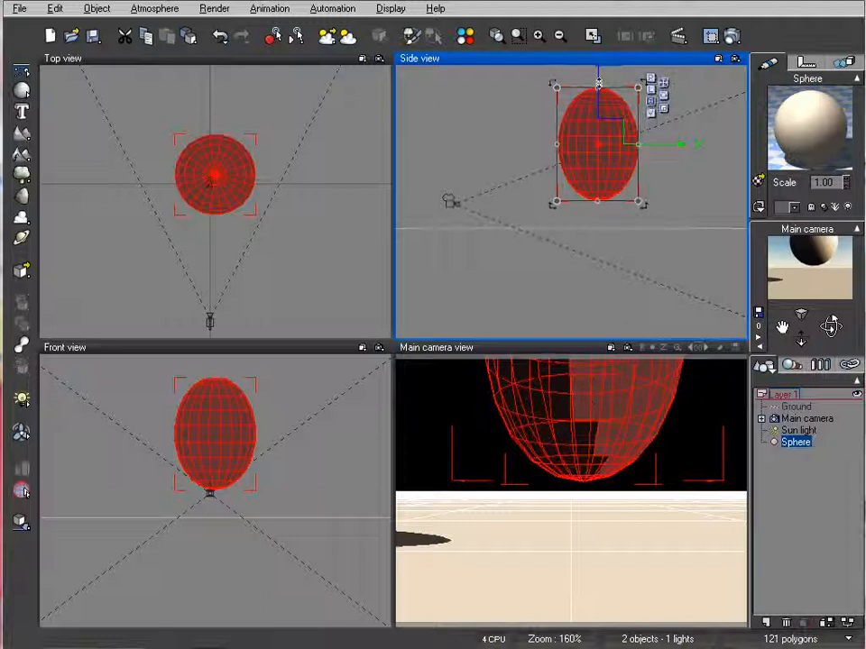
# Scale the egg-shaped sphere down proportionally in the side view
pyautogui.moveTo(534, 106); pyautogui.dragTo(516, 153, button='right')
pyautogui.moveTo(620, 136); pyautogui.dragTo(591, 178)
pyautogui.moveTo(491, 213); pyautogui.dragTo(509, 214, button='right')
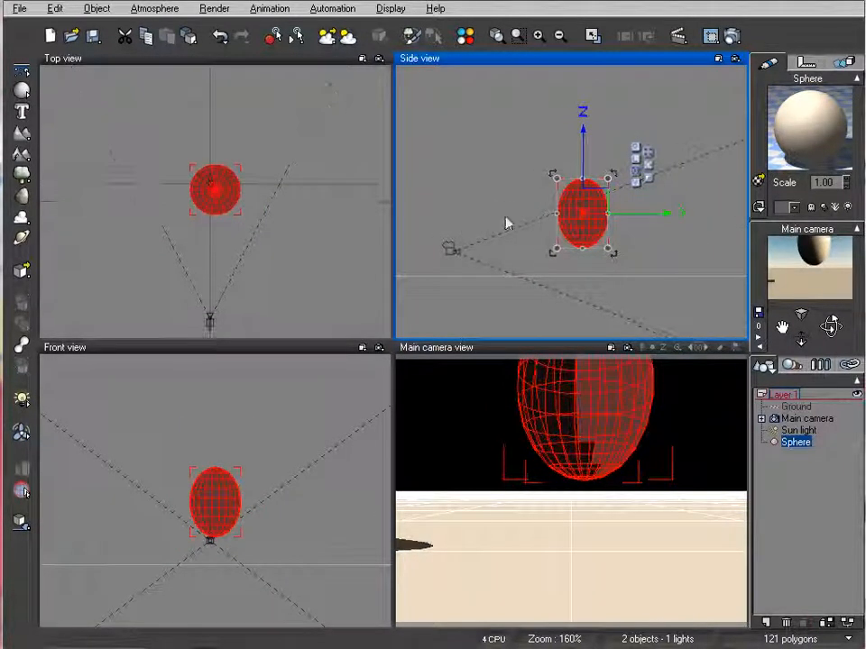
# Move the main camera farther back from the sphere and raise the sphere higher above the ground
pyautogui.click(449, 248)
pyautogui.moveTo(449, 248); pyautogui.dragTo(390, 214)
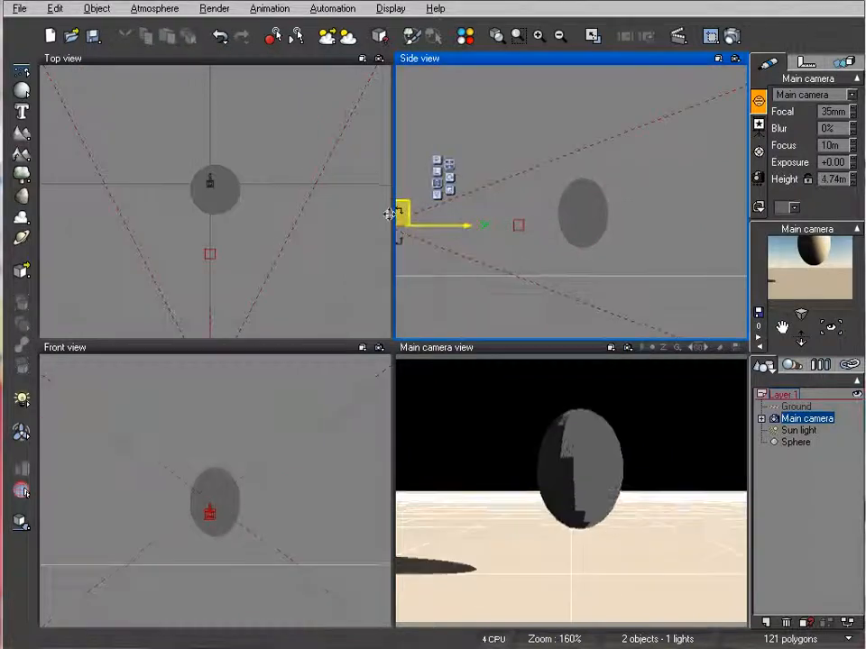
pyautogui.moveTo(694, 222); pyautogui.dragTo(691, 179, button='right')
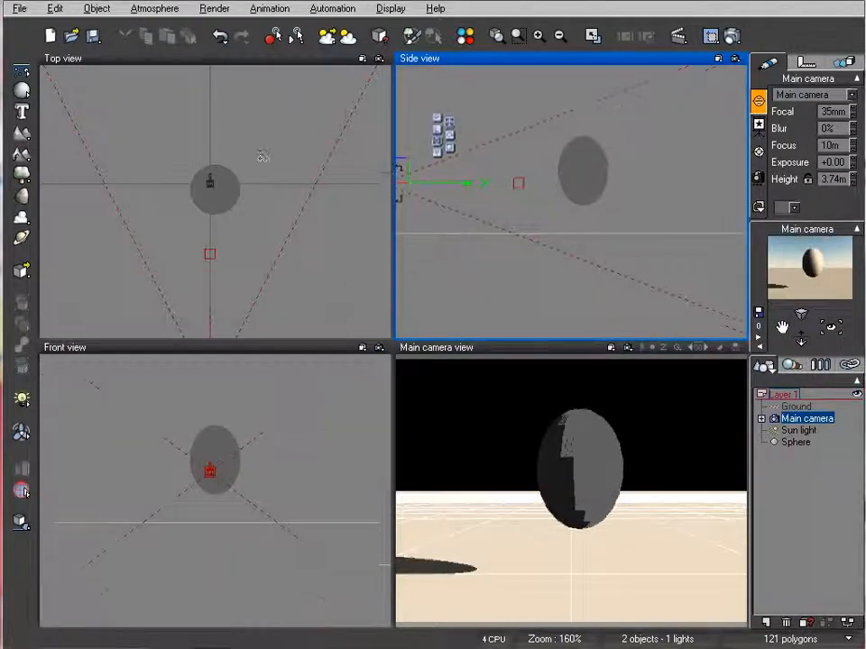
pyautogui.click(588, 170)
pyautogui.moveTo(589, 163); pyautogui.dragTo(590, 130)
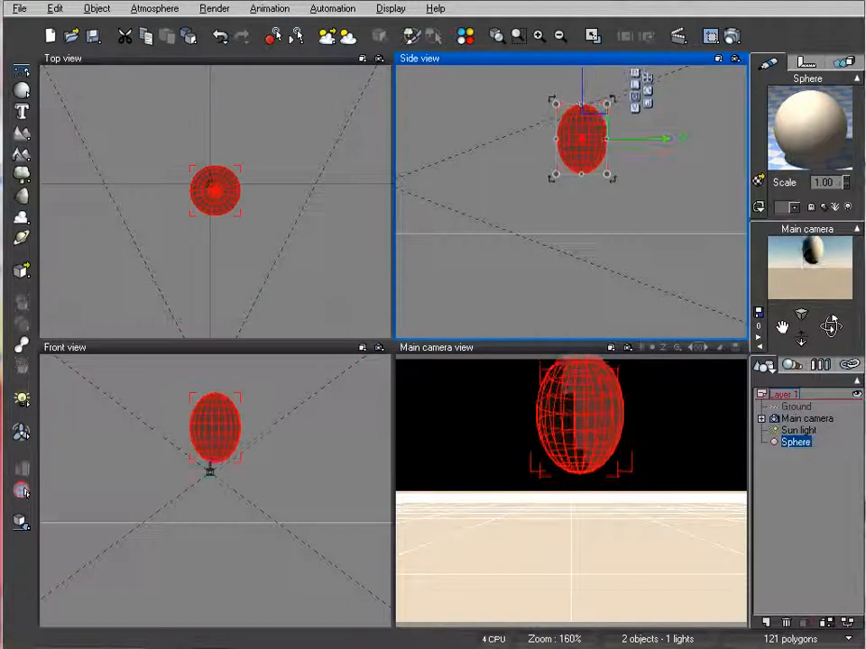
# Add a cylinder, narrow it and stretch it vertically into a thin, tall pole
pyautogui.click(22, 91)
pyautogui.click(58, 98)
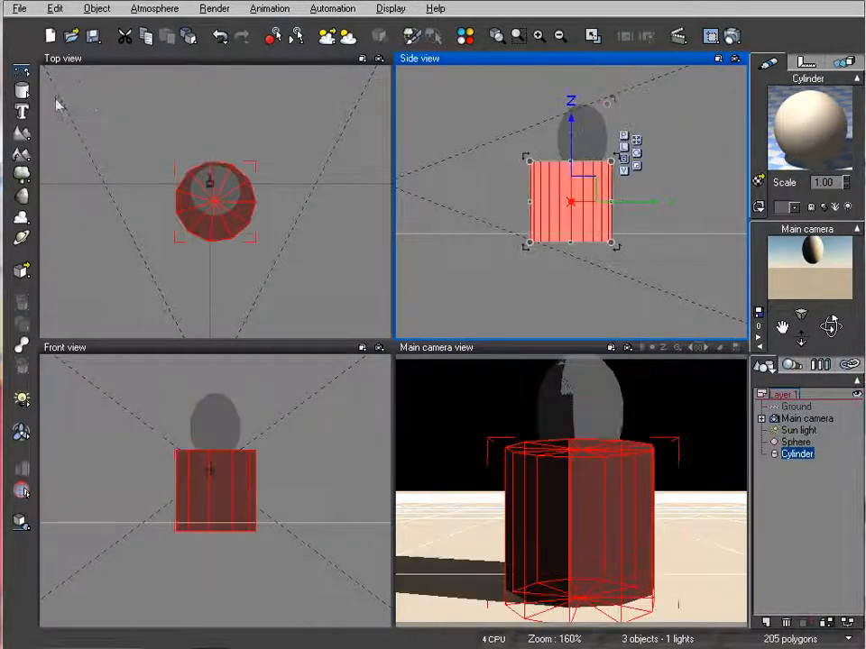
pyautogui.moveTo(496, 170); pyautogui.dragTo(590, 165)
pyautogui.moveTo(489, 193); pyautogui.dragTo(474, 225, button='right')
pyautogui.moveTo(568, 143)
pyautogui.mouseDown()
pyautogui.moveTo(531, 177)
pyautogui.moveTo(560, 156)
pyautogui.mouseUp()
pyautogui.moveTo(535, 223); pyautogui.dragTo(537, 110)
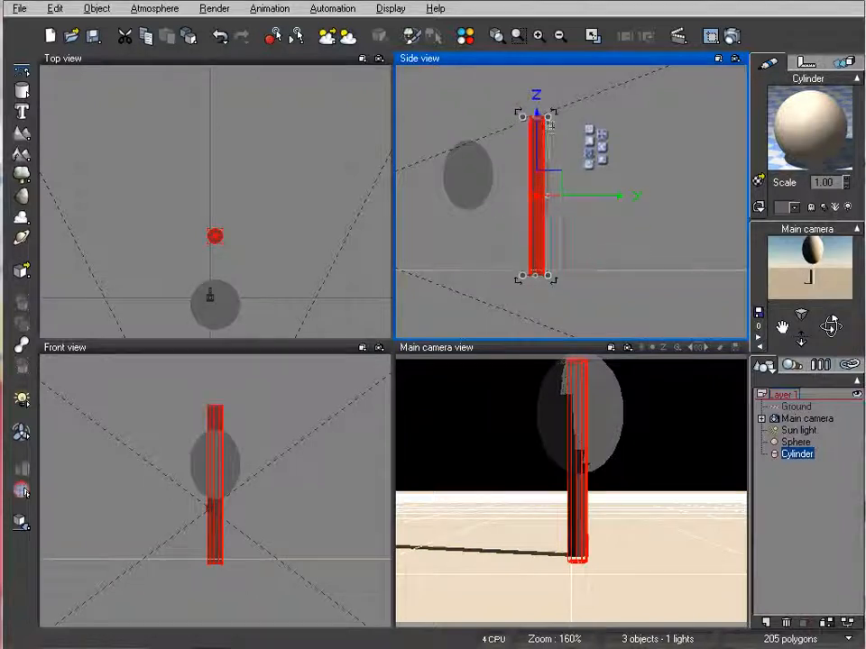
# Shorten the cylinder into a trunk lower than the underside of the sphere
pyautogui.scroll(2, 574, 232)
pyautogui.moveTo(512, 92); pyautogui.dragTo(631, 210, button='right')
pyautogui.moveTo(625, 104); pyautogui.dragTo(600, 250)
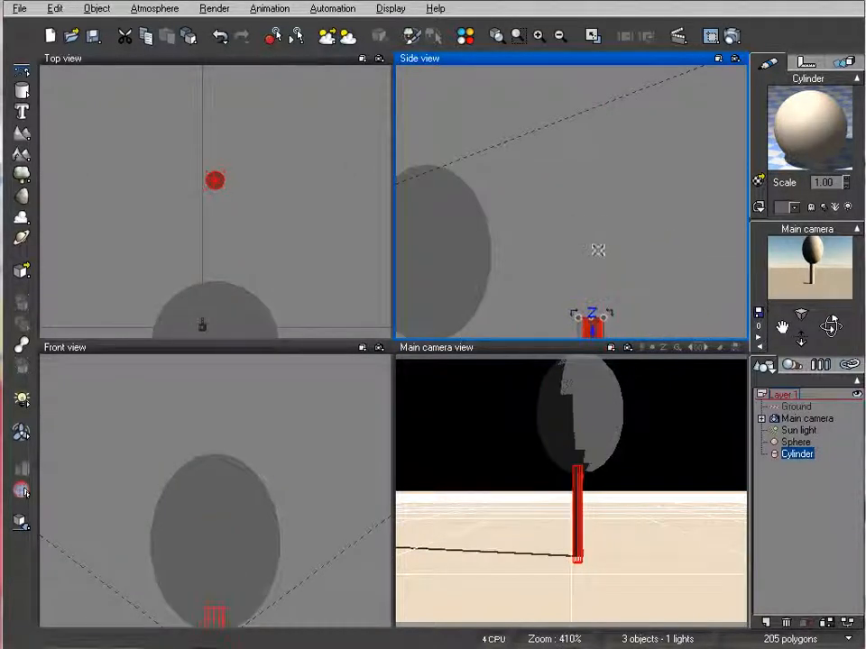
pyautogui.moveTo(620, 274); pyautogui.dragTo(654, 95, button='right')
pyautogui.moveTo(618, 138); pyautogui.dragTo(603, 101)
# Center the cylinder under the sphere and fit its height so it runs from the ground into the sphere's underside
pyautogui.moveTo(657, 218); pyautogui.dragTo(493, 226)
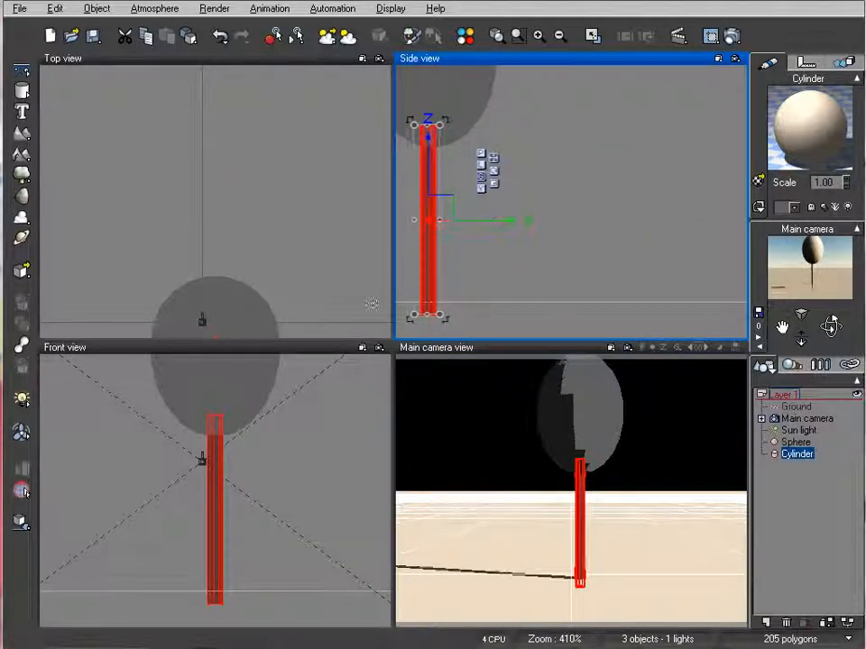
pyautogui.moveTo(517, 231); pyautogui.dragTo(601, 220, button='right')
pyautogui.moveTo(514, 158); pyautogui.dragTo(513, 149)
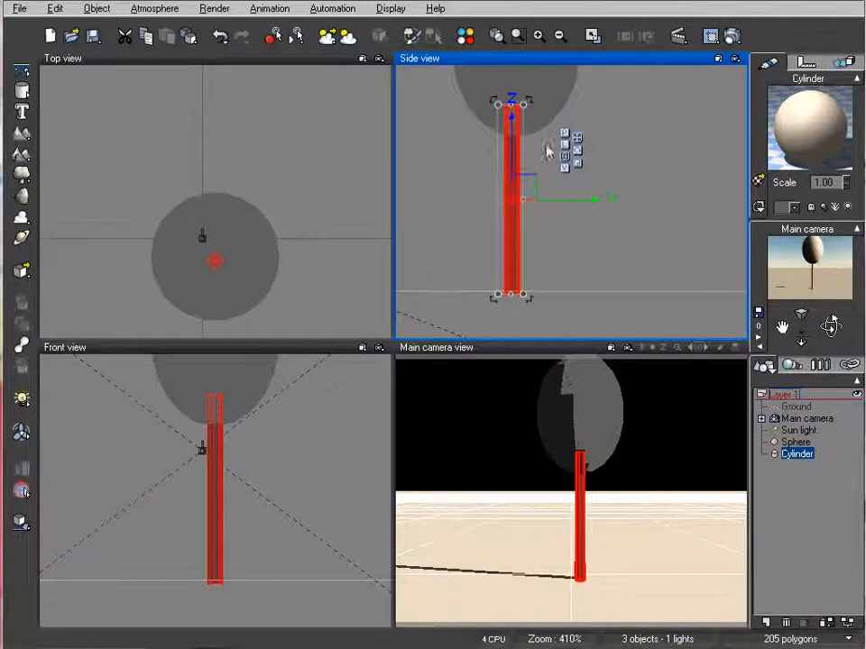
pyautogui.moveTo(556, 147); pyautogui.dragTo(584, 181, button='right')
pyautogui.moveTo(539, 142); pyautogui.dragTo(538, 155)
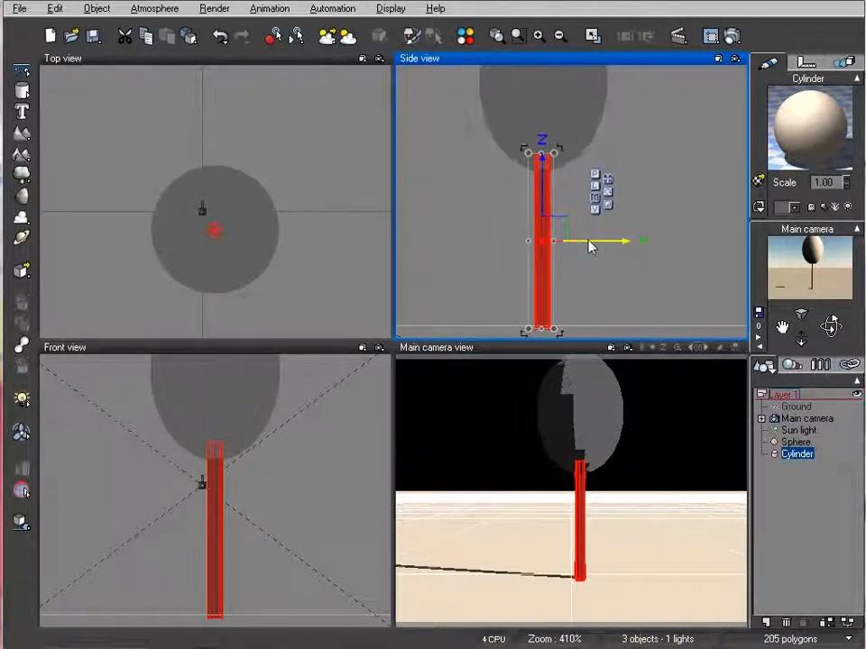
pyautogui.moveTo(479, 224); pyautogui.dragTo(500, 277, button='right')
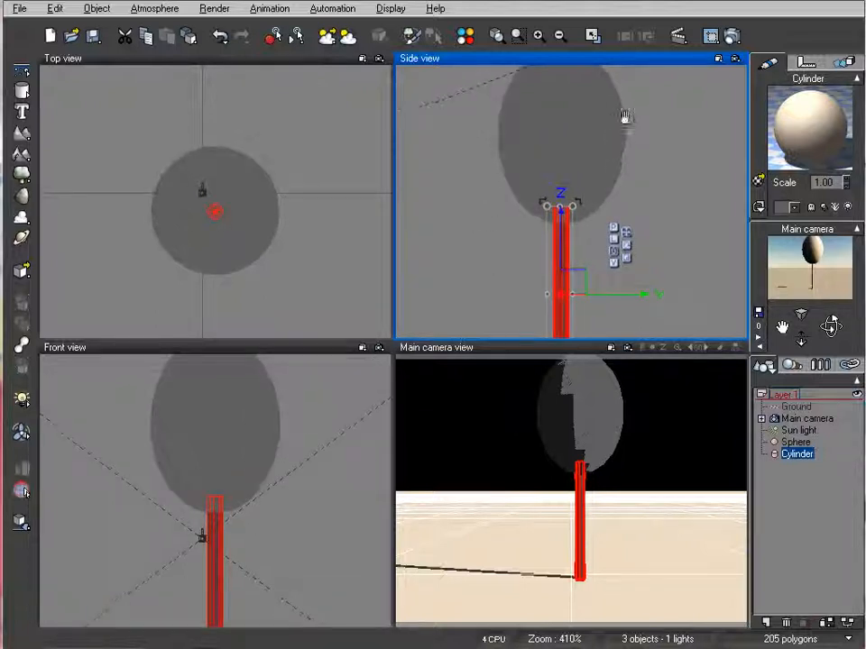
pyautogui.moveTo(624, 115); pyautogui.dragTo(638, 155, button='right')
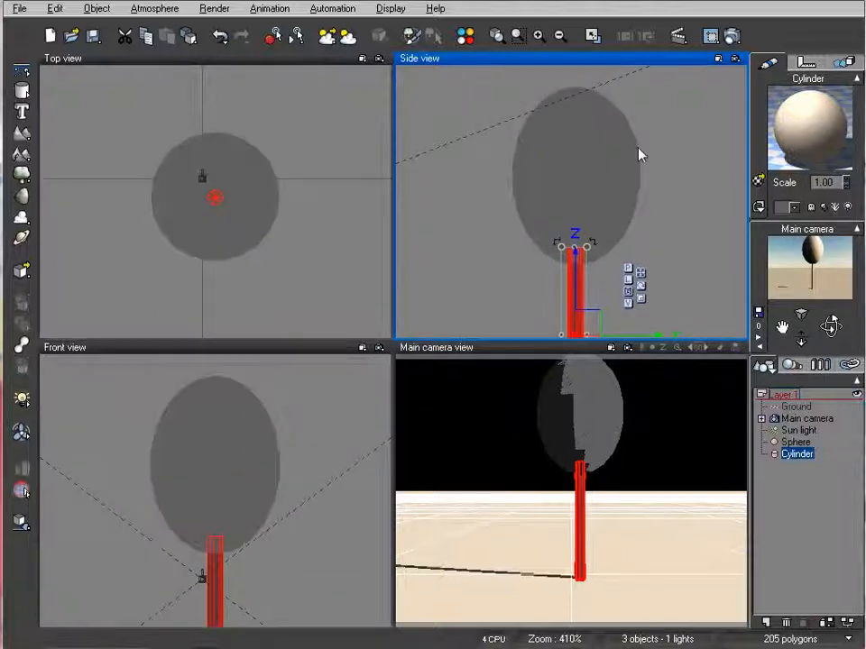
# Move the sun light behind and to the left of the main camera so it lights the tree from the front
pyautogui.click(798, 432)
pyautogui.moveTo(253, 210); pyautogui.dragTo(299, 176, button='right')
pyautogui.scroll(-5, 305, 179)
pyautogui.scroll(-3, 277, 222)
pyautogui.moveTo(282, 195); pyautogui.dragTo(76, 233)
pyautogui.moveTo(605, 207); pyautogui.dragTo(580, 151, button='right')
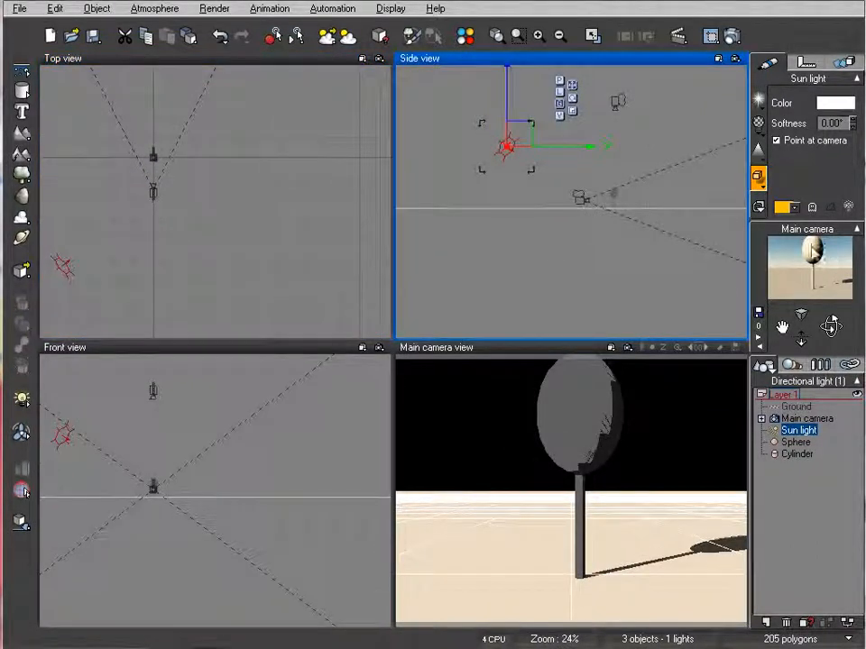
pyautogui.moveTo(509, 144); pyautogui.dragTo(505, 152)
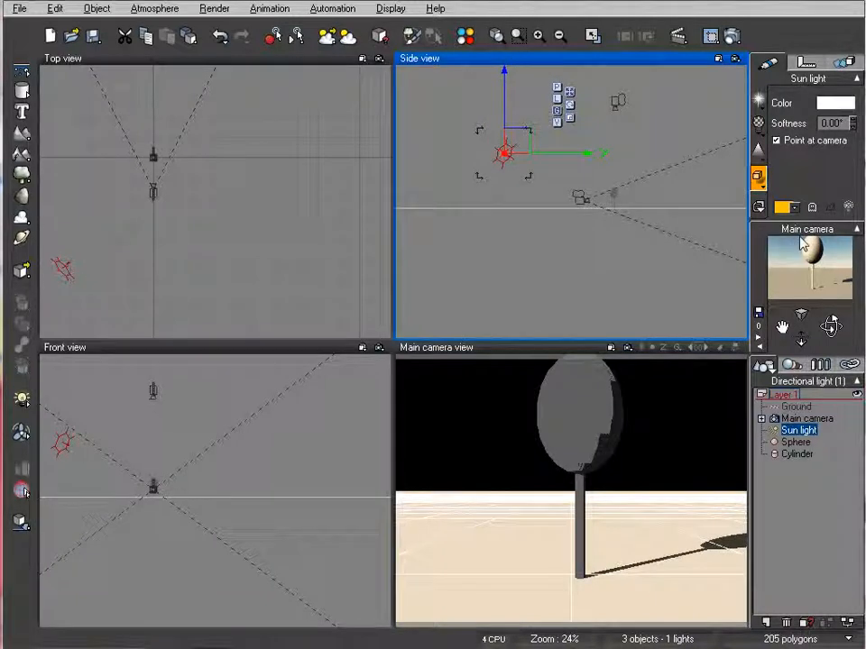
# Open the sphere's material and set its color map to Green from the Solid Colors collection
pyautogui.scroll(5, 632, 195)
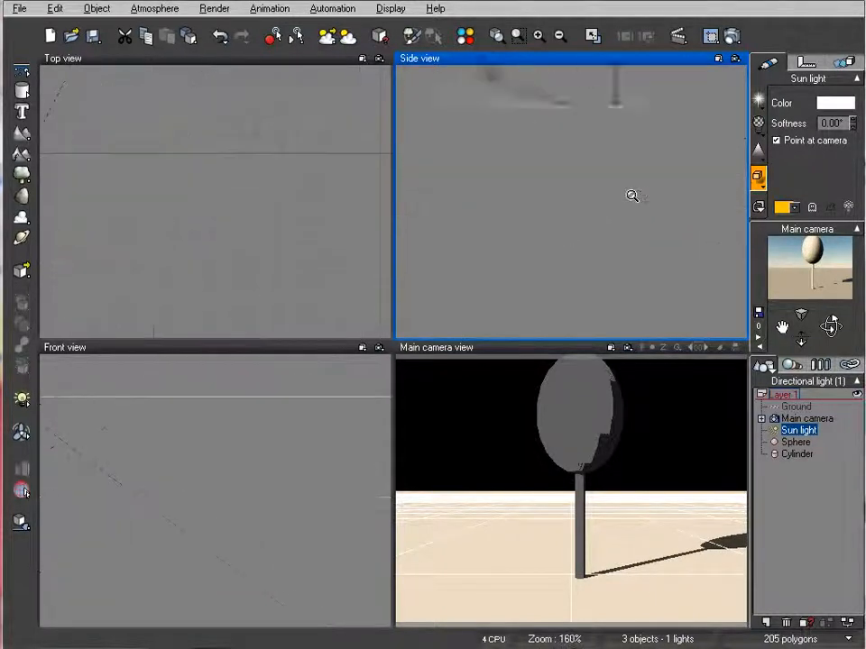
pyautogui.moveTo(631, 165); pyautogui.dragTo(633, 190, button='right')
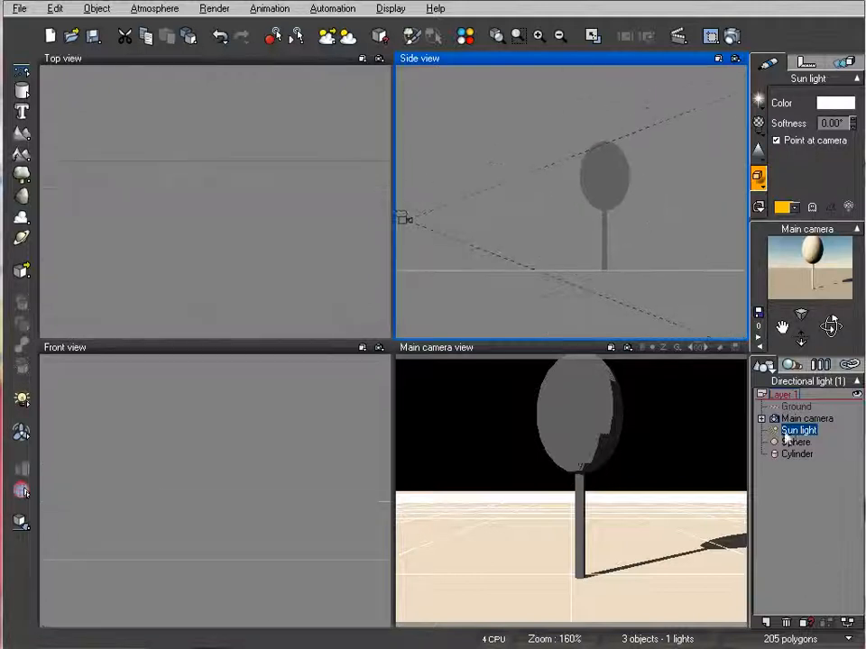
pyautogui.click(795, 442)
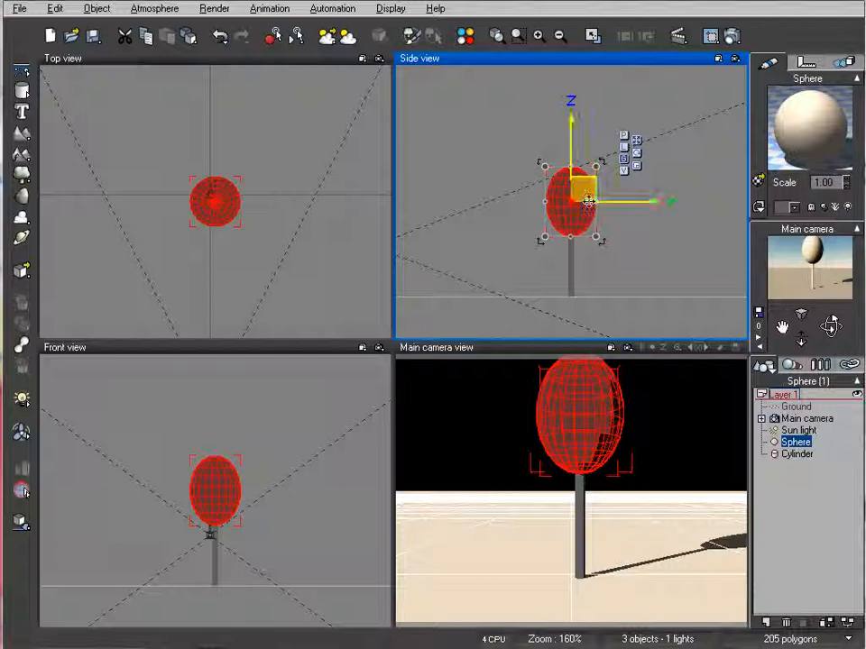
pyautogui.doubleClick(811, 142)
pyautogui.moveTo(729, 253); pyautogui.dragTo(493, 101)
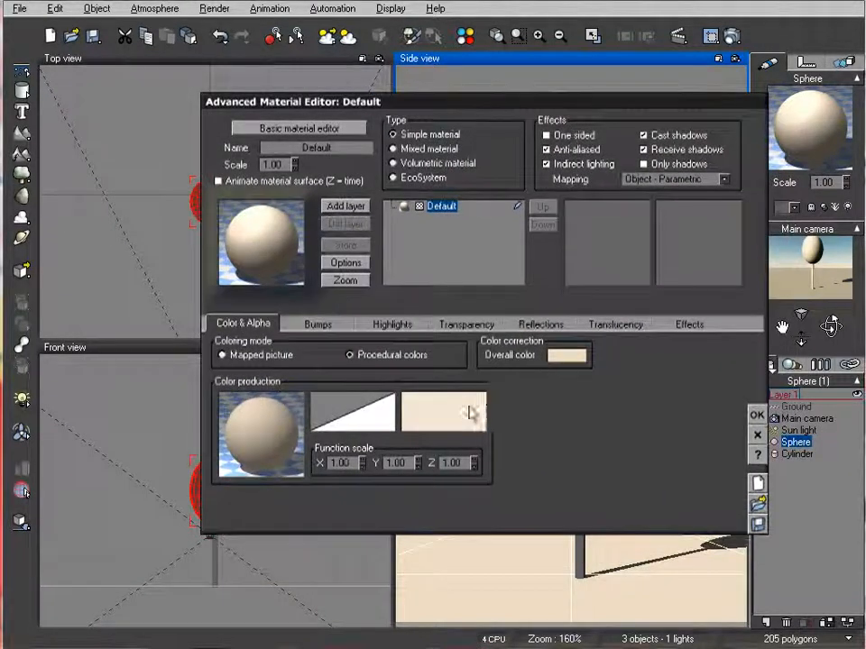
pyautogui.rightClick(470, 412)
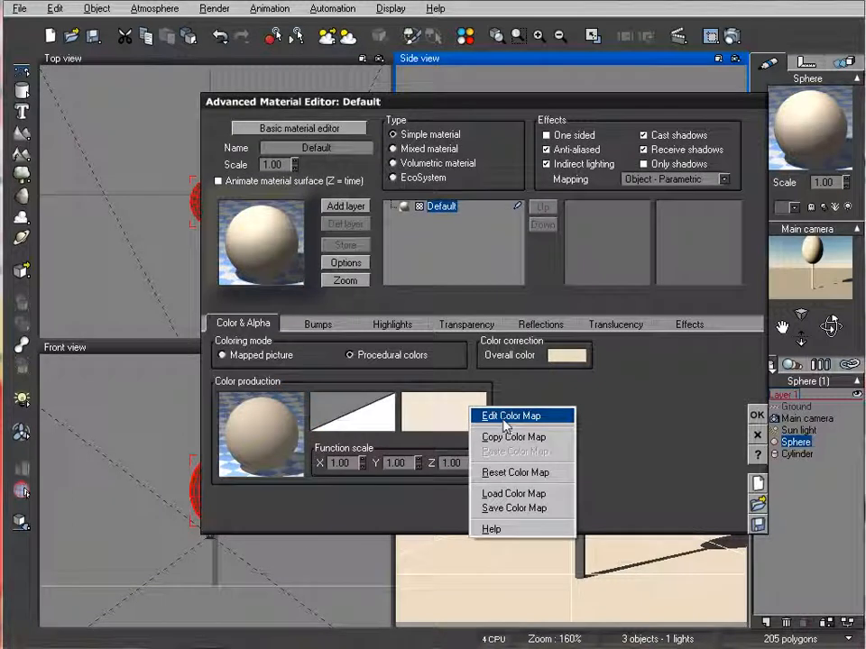
pyautogui.click(505, 420)
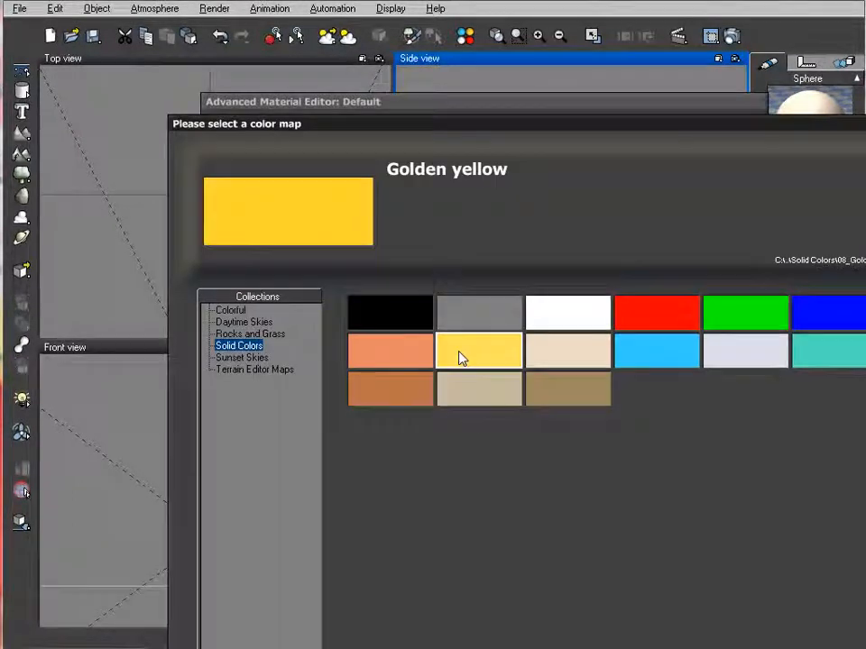
pyautogui.moveTo(516, 132); pyautogui.dragTo(385, 52)
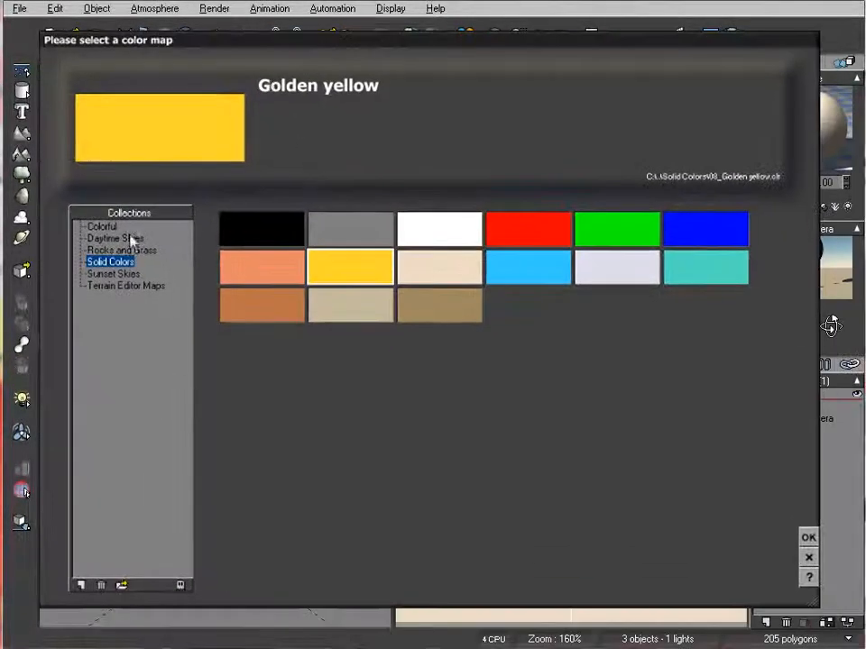
pyautogui.click(589, 227)
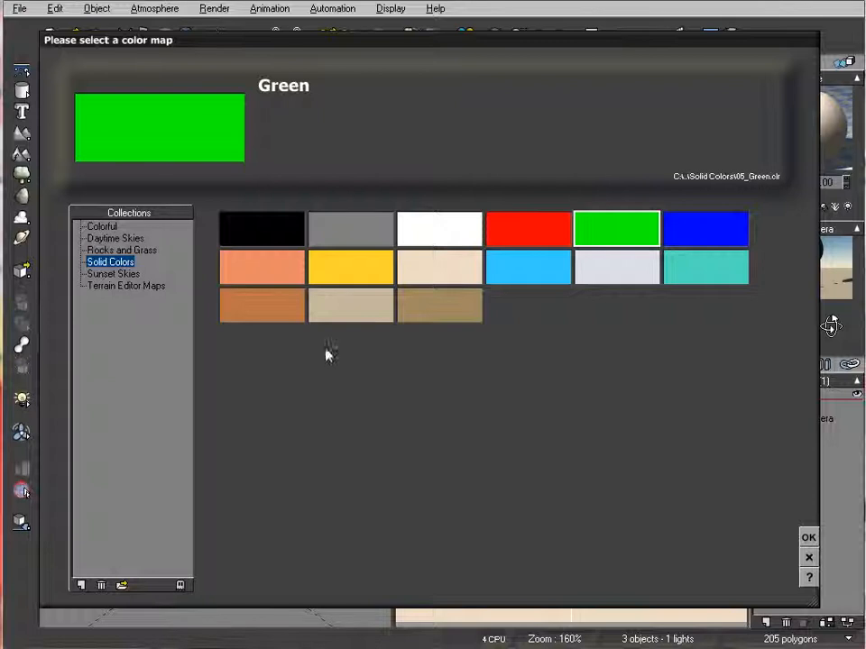
pyautogui.click(809, 538)
# Darken the green in the sphere material's color map to a luminance of 93
pyautogui.rightClick(439, 420)
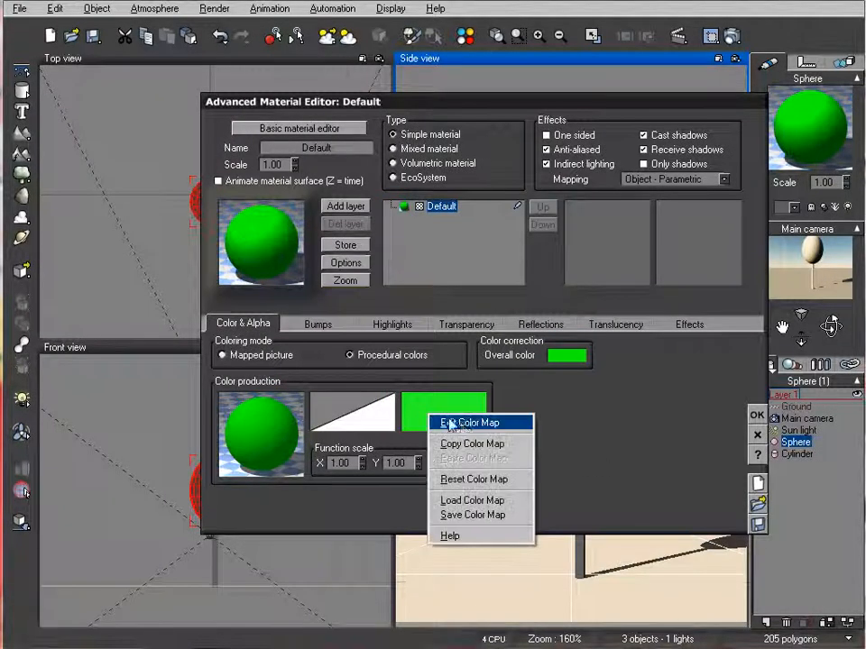
pyautogui.click(445, 422)
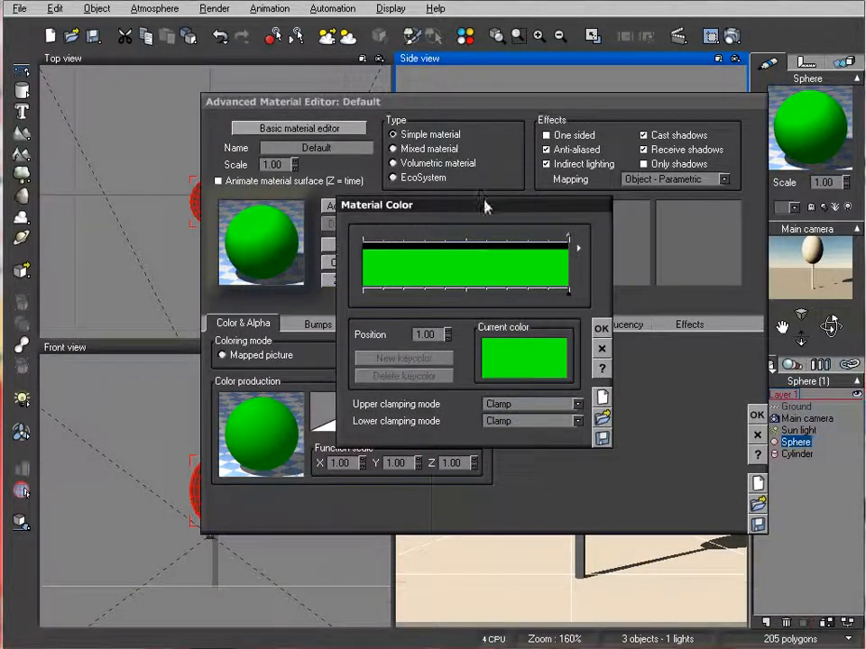
pyautogui.moveTo(485, 205); pyautogui.dragTo(425, 156)
pyautogui.rightClick(450, 311)
pyautogui.click(482, 318)
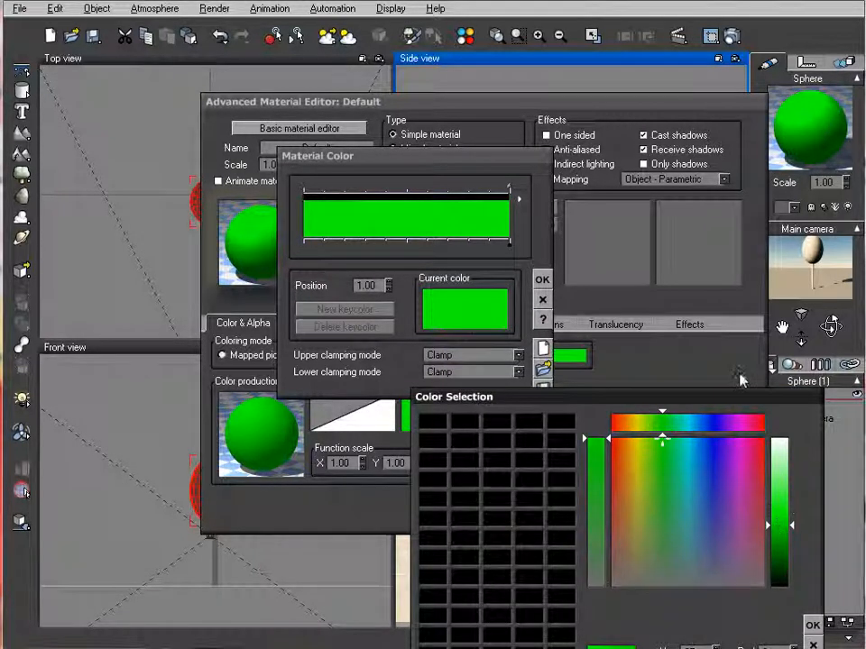
pyautogui.moveTo(744, 397); pyautogui.dragTo(631, 190)
pyautogui.moveTo(683, 318); pyautogui.dragTo(683, 325)
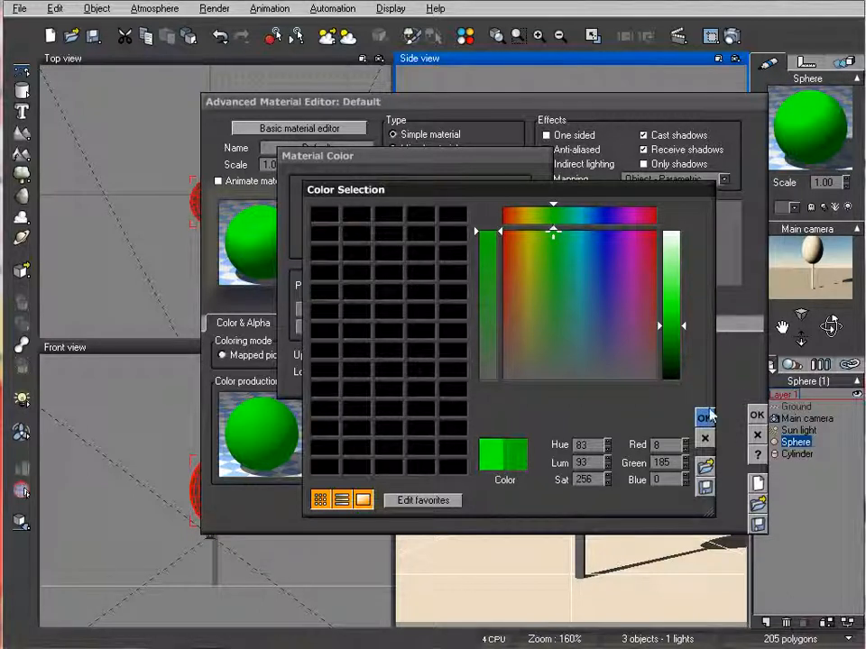
pyautogui.click(705, 418)
pyautogui.click(540, 282)
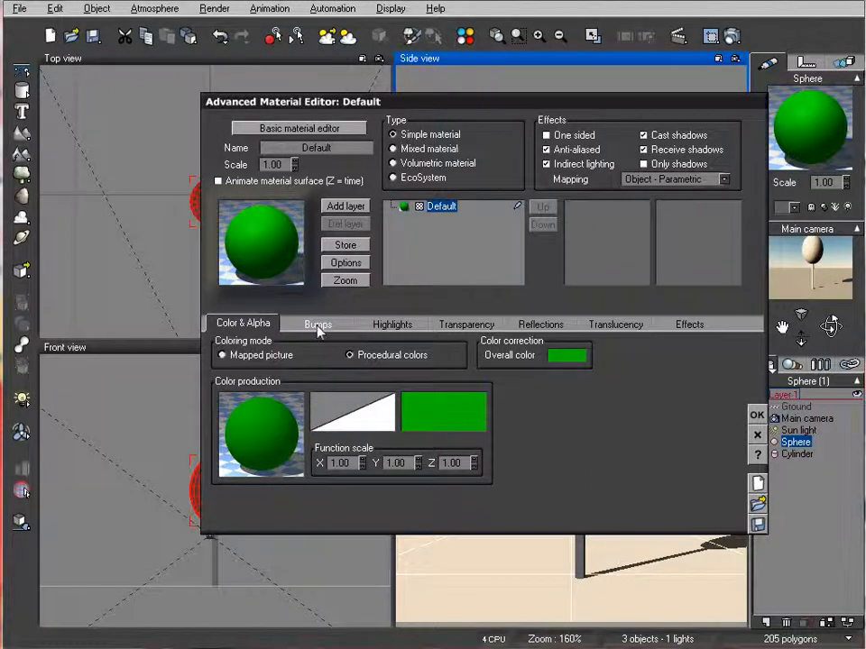
# Open the bump function of the sphere's material and add a noise node above the Bump output
pyautogui.click(316, 327)
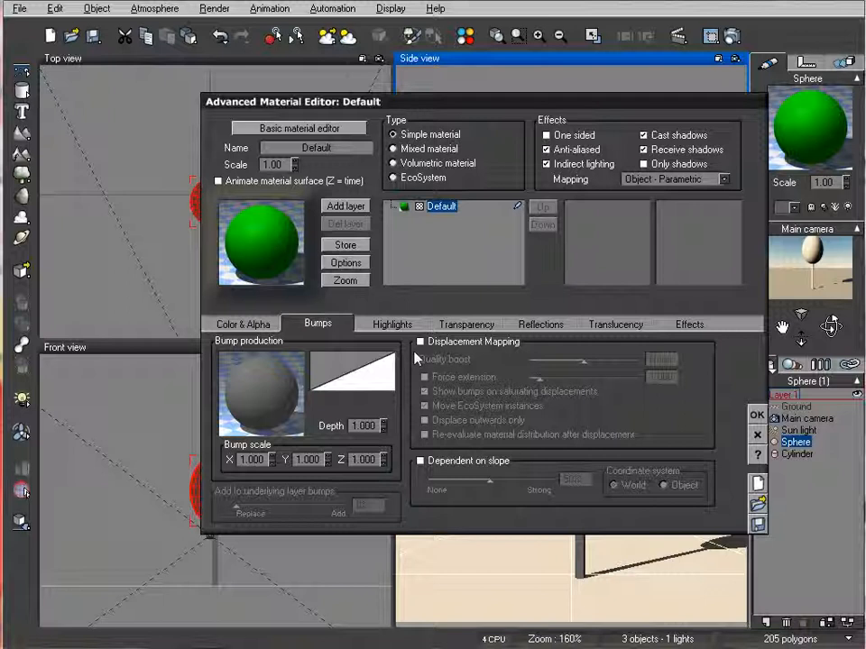
pyautogui.rightClick(312, 384)
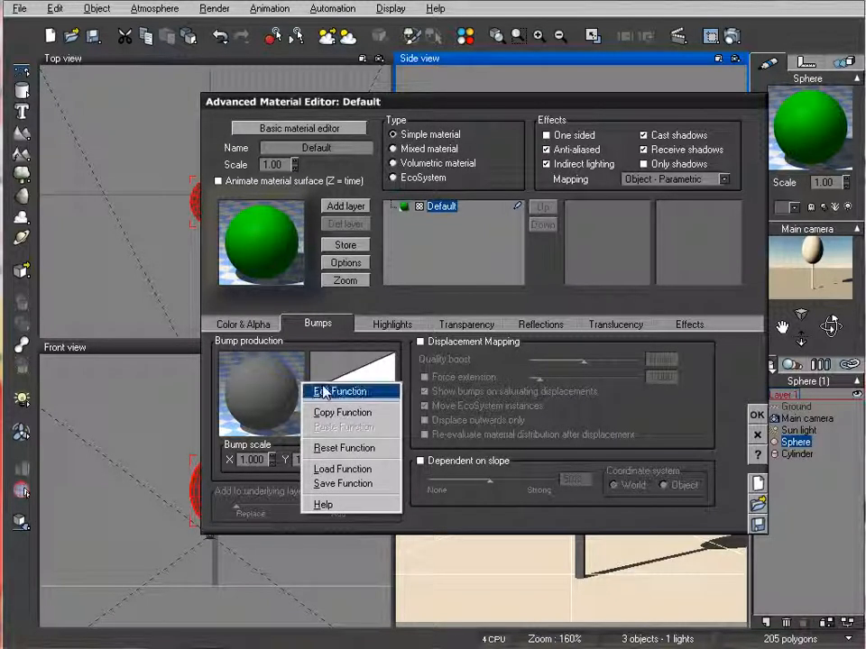
pyautogui.click(323, 393)
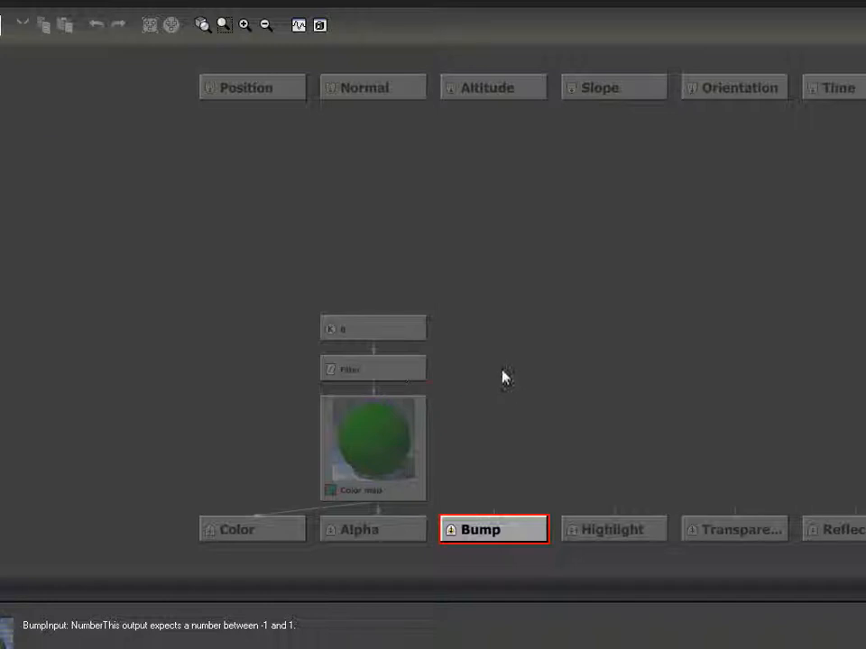
pyautogui.click(503, 371)
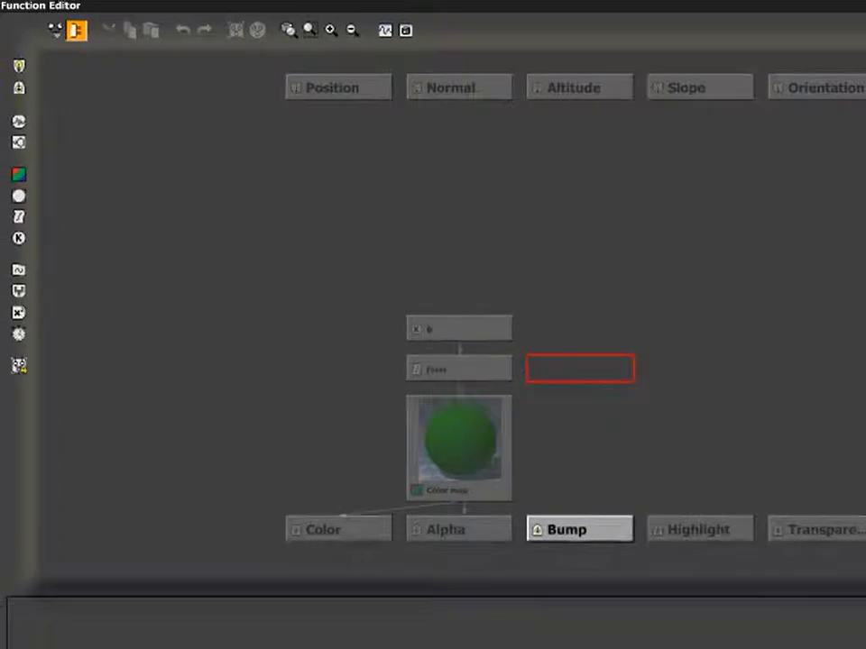
pyautogui.moveTo(865, 648)
pyautogui.mouseDown()
pyautogui.moveTo(863, 606)
pyautogui.moveTo(845, 583)
pyautogui.moveTo(860, 647)
pyautogui.moveTo(862, 640)
pyautogui.mouseUp()
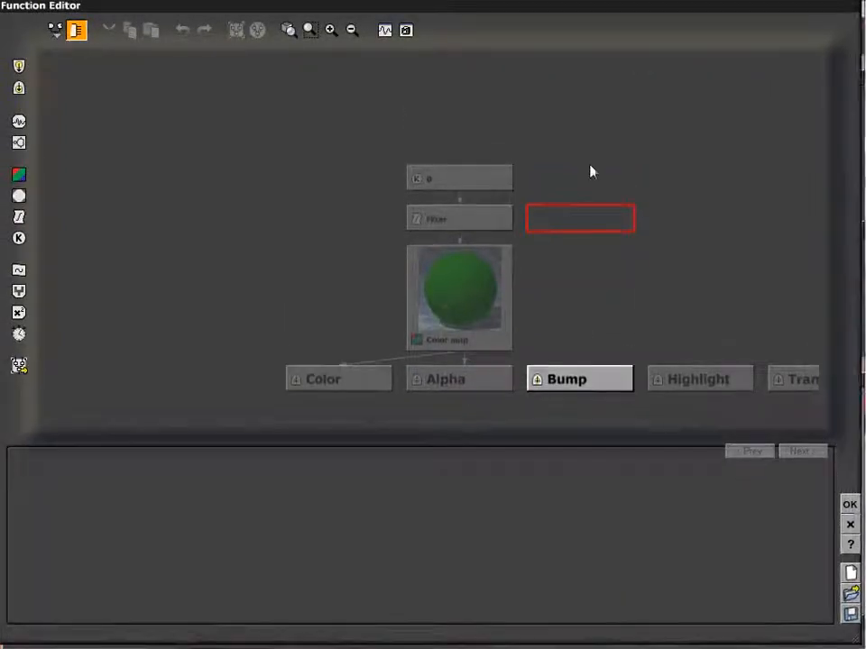
pyautogui.click(18, 128)
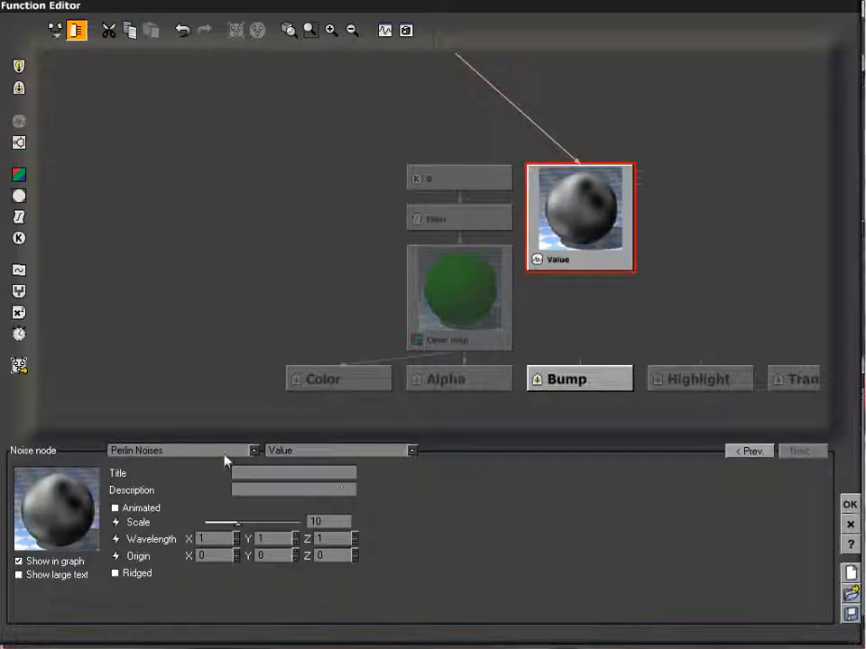
# Set the noise node to Clumps from Flat Patterns, connect it to the Bump output, and accept the function
pyautogui.click(216, 452)
pyautogui.moveTo(205, 468)
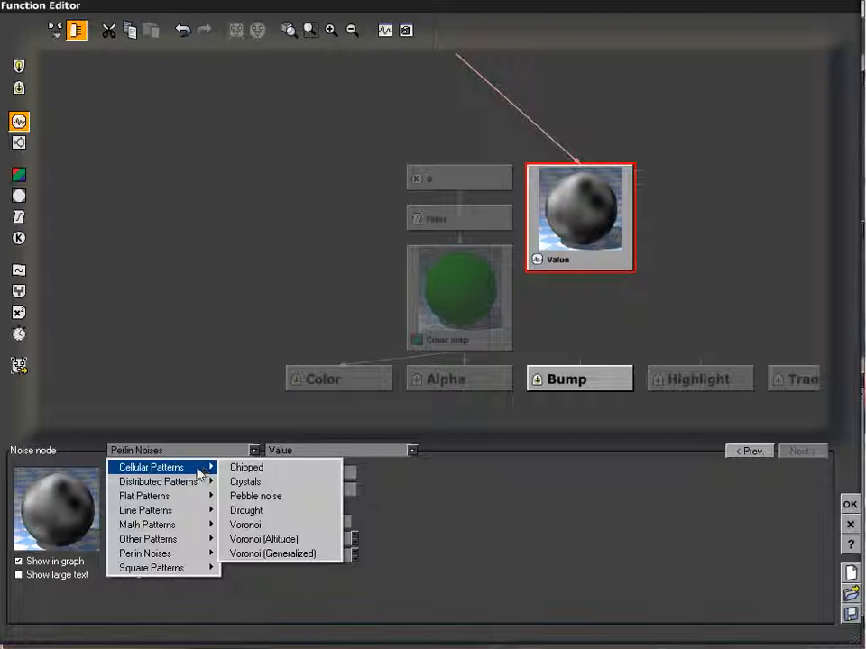
pyautogui.moveTo(204, 496)
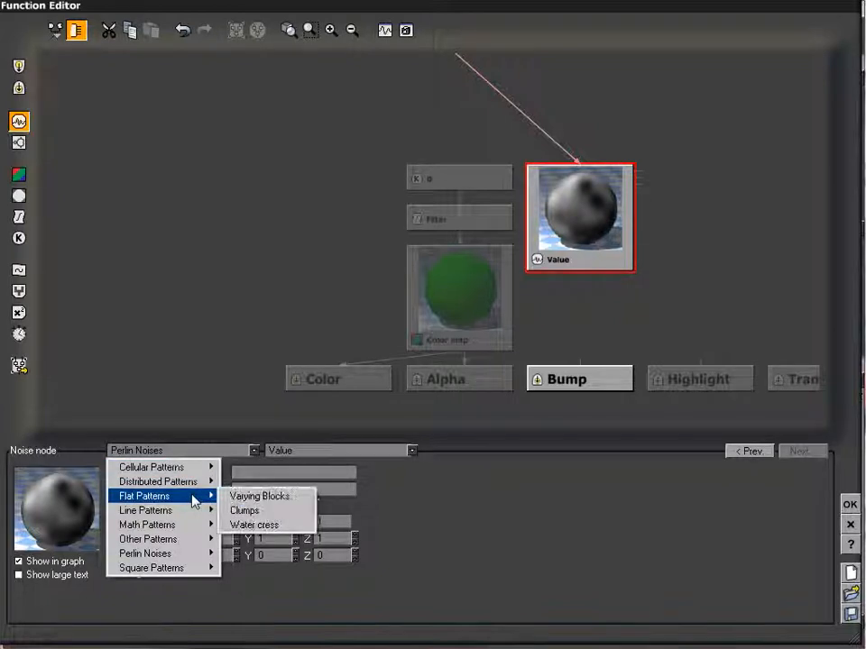
pyautogui.click(280, 511)
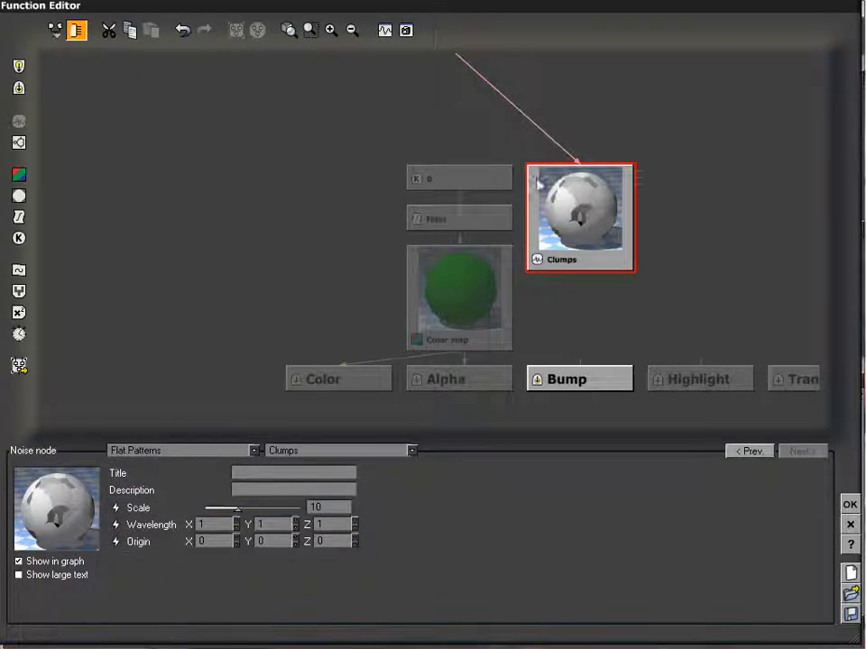
pyautogui.moveTo(578, 362); pyautogui.dragTo(580, 271)
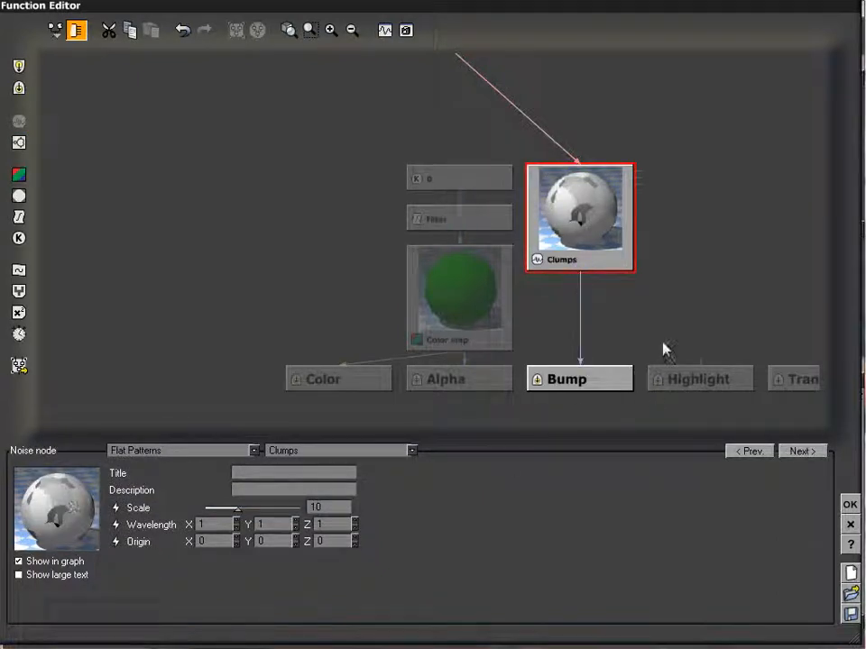
pyautogui.click(849, 505)
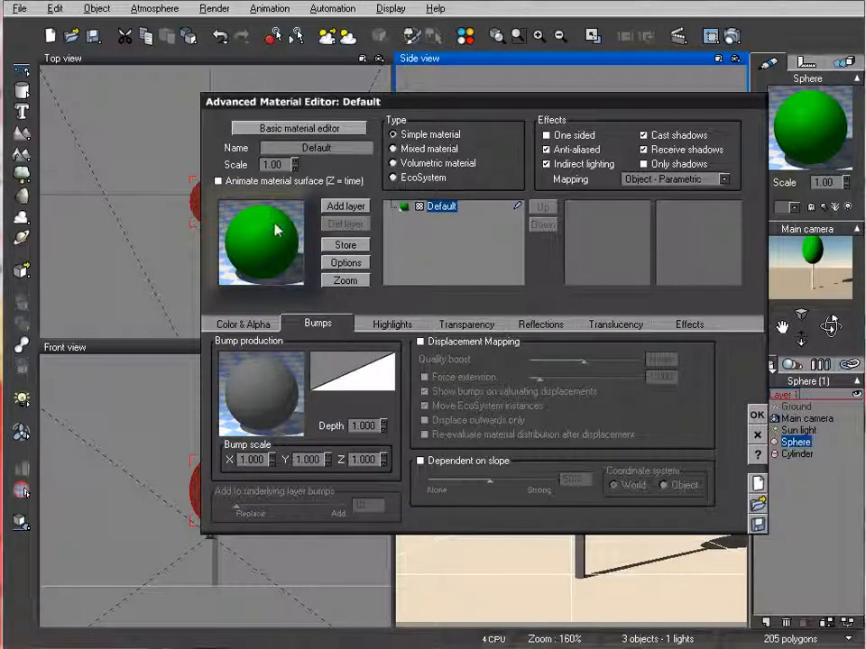
# Set the sphere material's highlight color to orange with hue 25, luminance 127 and saturation 242
pyautogui.click(395, 324)
pyautogui.rightClick(287, 361)
pyautogui.click(334, 375)
pyautogui.moveTo(532, 249); pyautogui.dragTo(510, 253)
pyautogui.moveTo(671, 240); pyautogui.dragTo(673, 275)
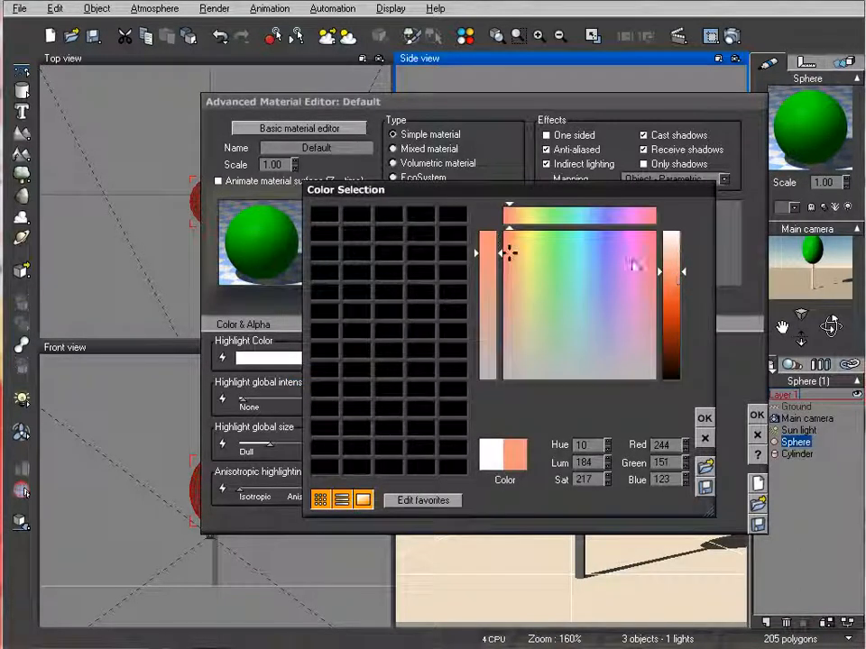
pyautogui.moveTo(505, 254)
pyautogui.mouseDown()
pyautogui.moveTo(521, 232)
pyautogui.moveTo(519, 251)
pyautogui.mouseUp()
pyautogui.moveTo(675, 290); pyautogui.dragTo(675, 306)
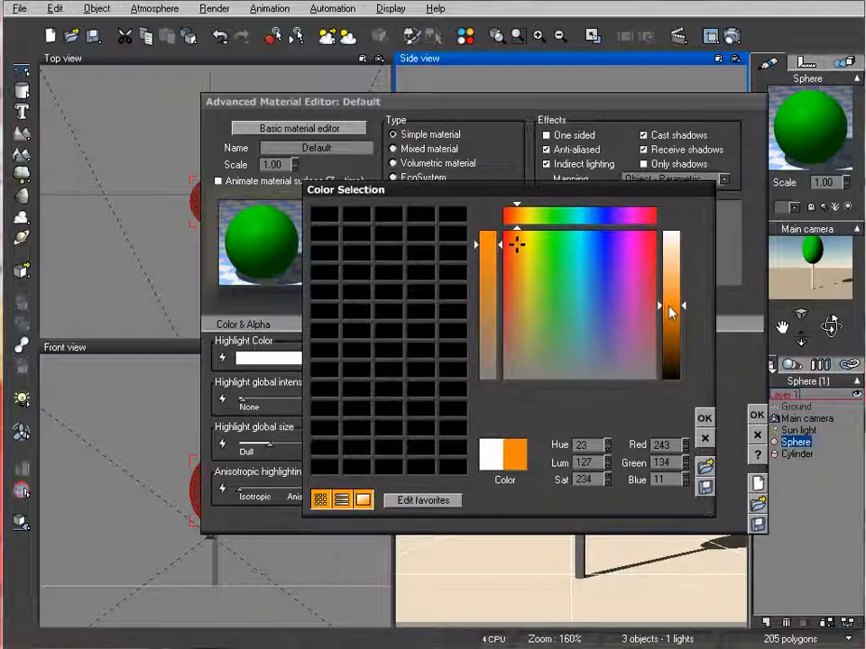
pyautogui.moveTo(512, 243)
pyautogui.mouseDown()
pyautogui.moveTo(526, 233)
pyautogui.moveTo(519, 239)
pyautogui.mouseUp()
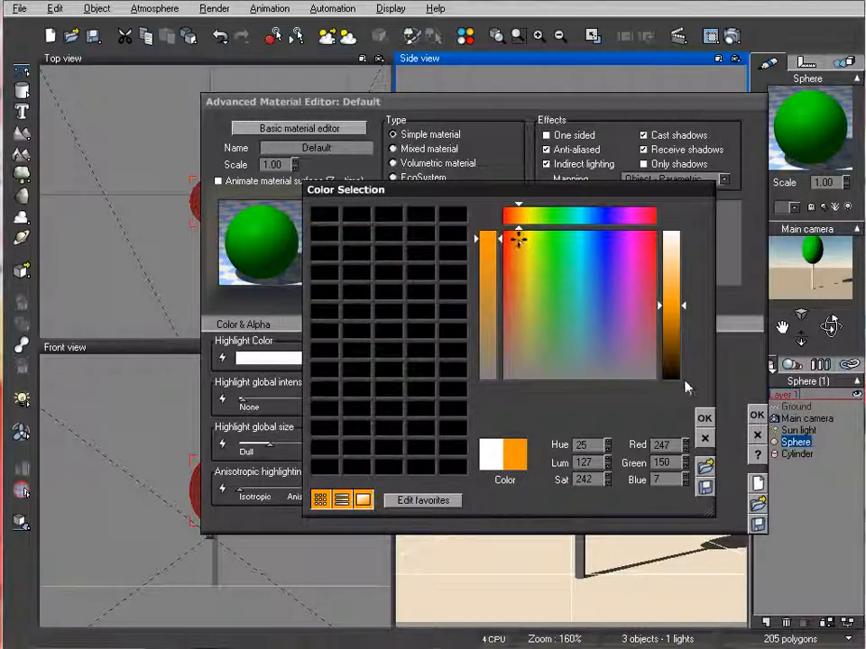
pyautogui.click(704, 418)
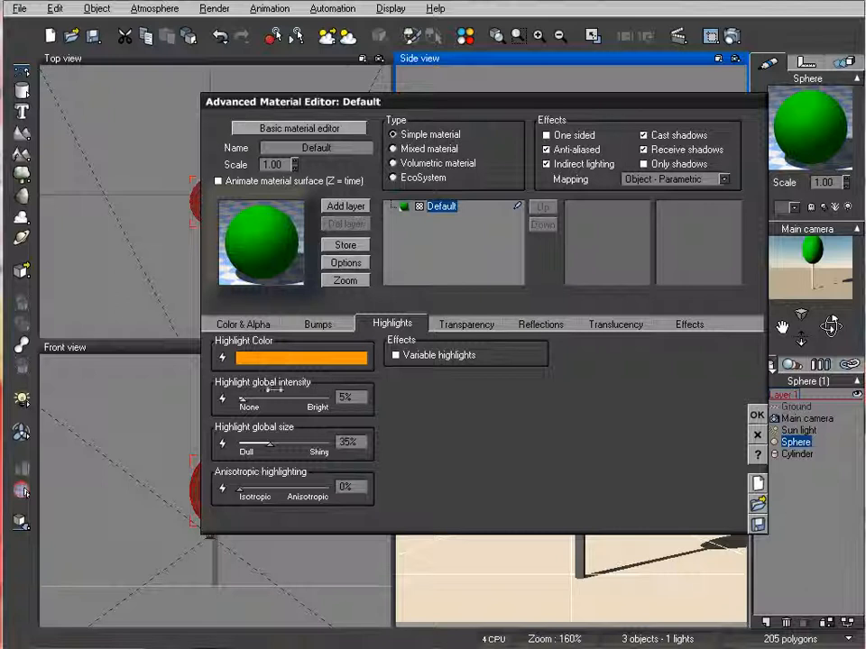
# Set the sphere material's highlight global intensity to 100% and its highlight global size to 2%
pyautogui.moveTo(271, 393); pyautogui.dragTo(336, 397)
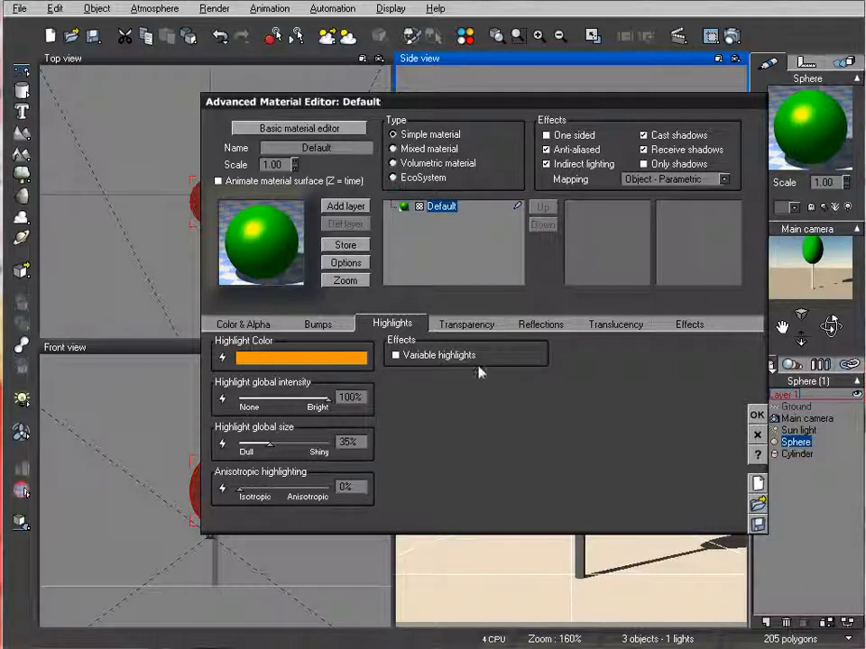
pyautogui.moveTo(293, 439); pyautogui.dragTo(237, 443)
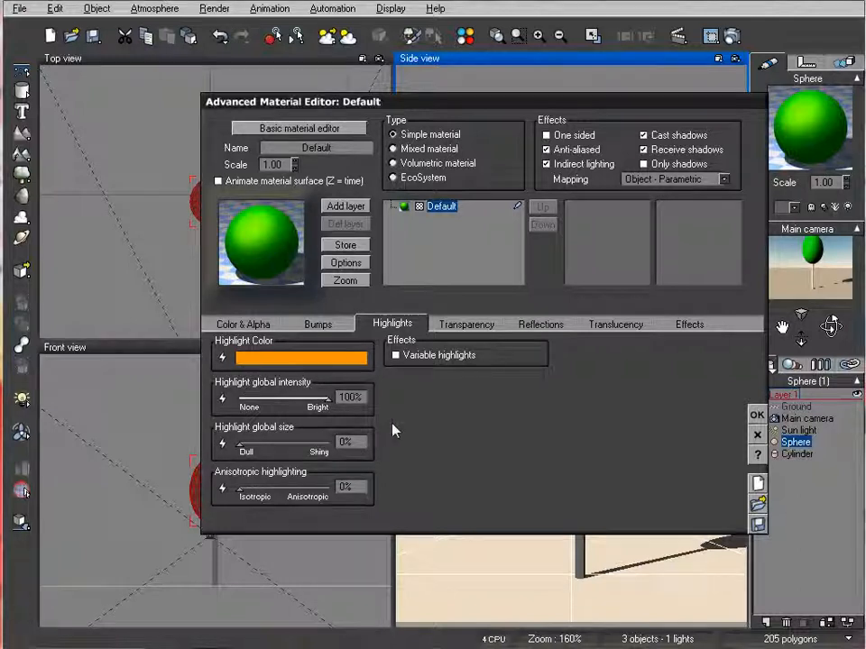
pyautogui.moveTo(238, 446)
pyautogui.mouseDown()
pyautogui.moveTo(313, 443)
pyautogui.moveTo(241, 444)
pyautogui.mouseUp()
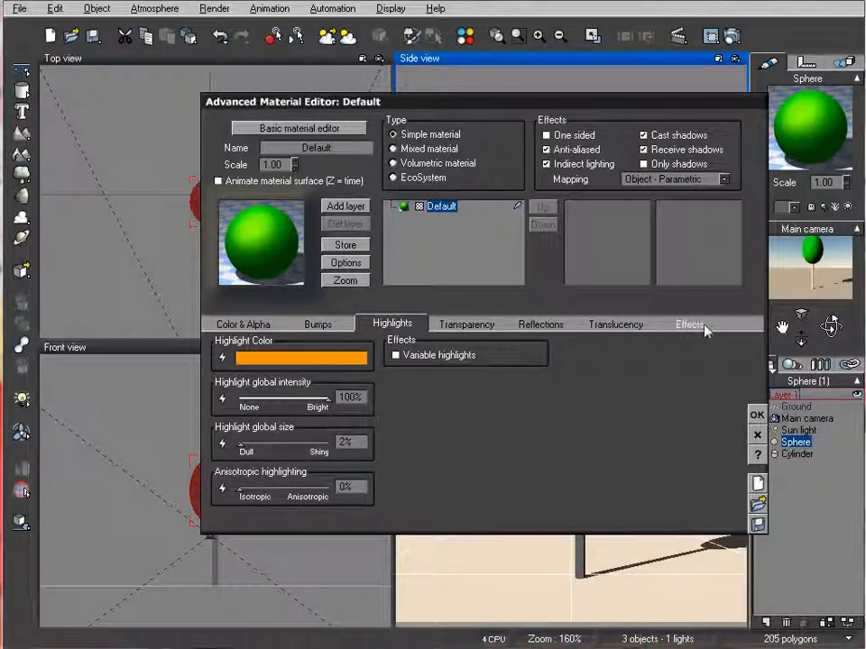
# Raise the sphere material's lighting to 64% diffuse and 44% ambient with luminous at 0%, and accept the material
pyautogui.click(704, 328)
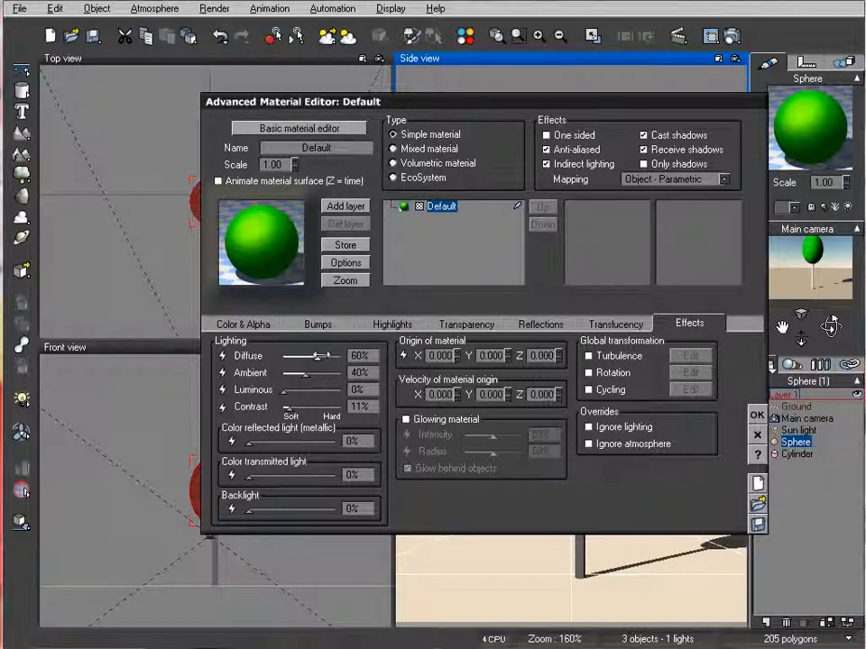
pyautogui.moveTo(305, 372); pyautogui.dragTo(309, 372)
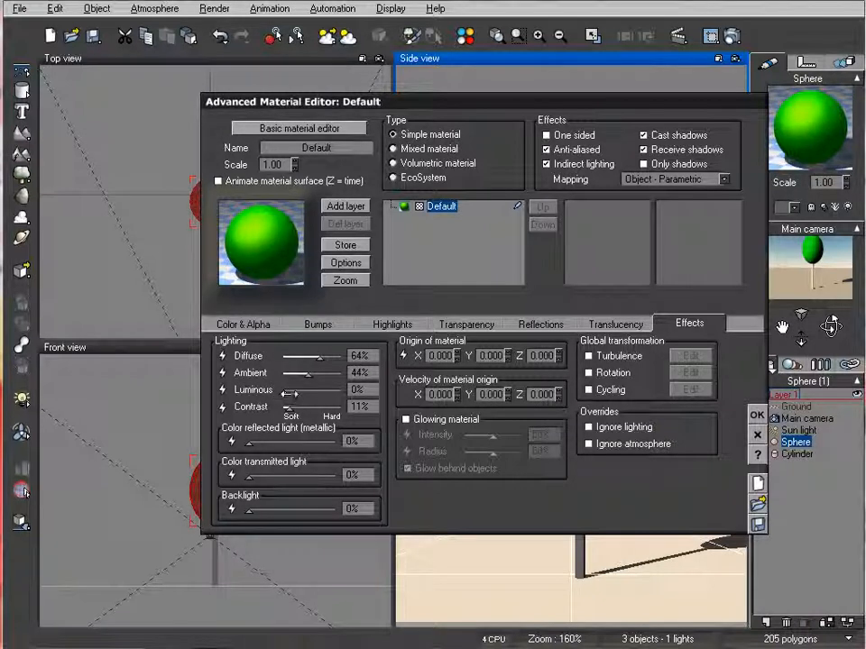
pyautogui.moveTo(289, 391); pyautogui.dragTo(283, 391)
pyautogui.click(757, 415)
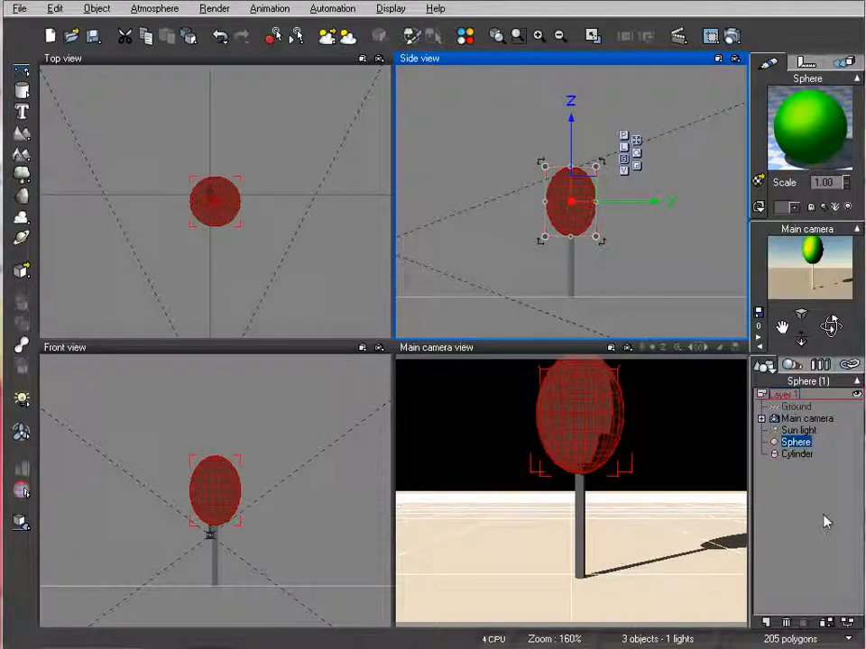
# Render the scene to screen at Preview quality, inspect the tree, and close the render display
pyautogui.click(730, 36)
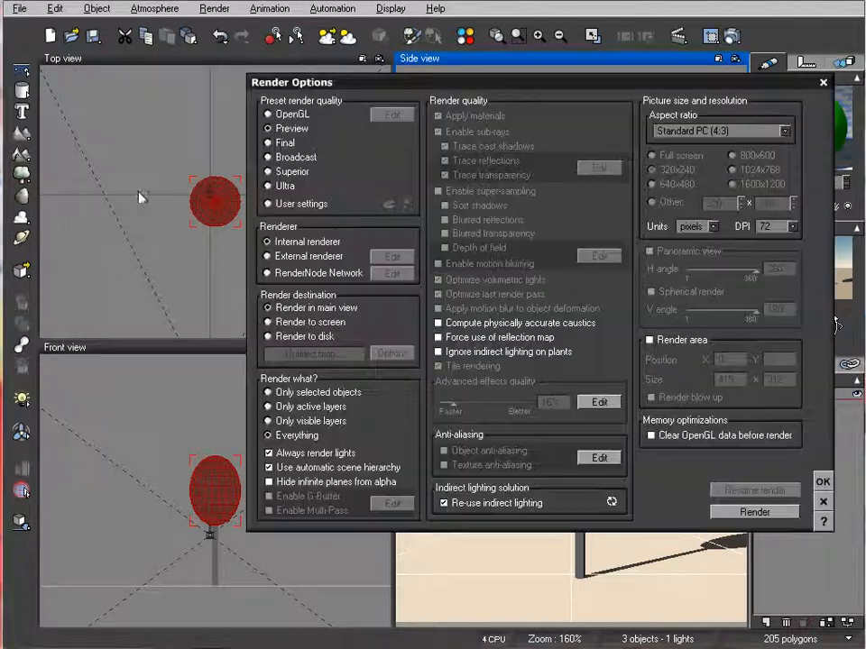
pyautogui.click(290, 323)
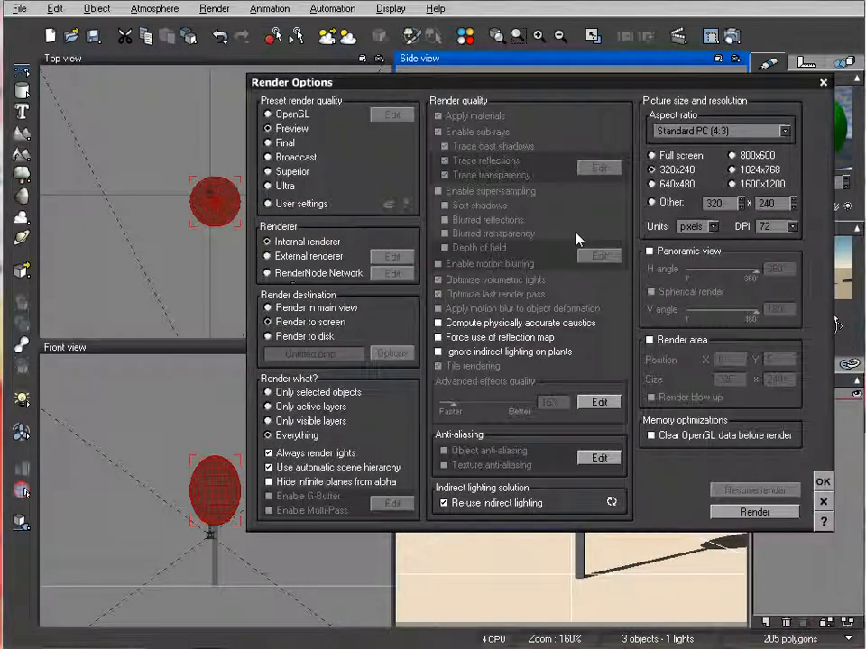
pyautogui.click(753, 513)
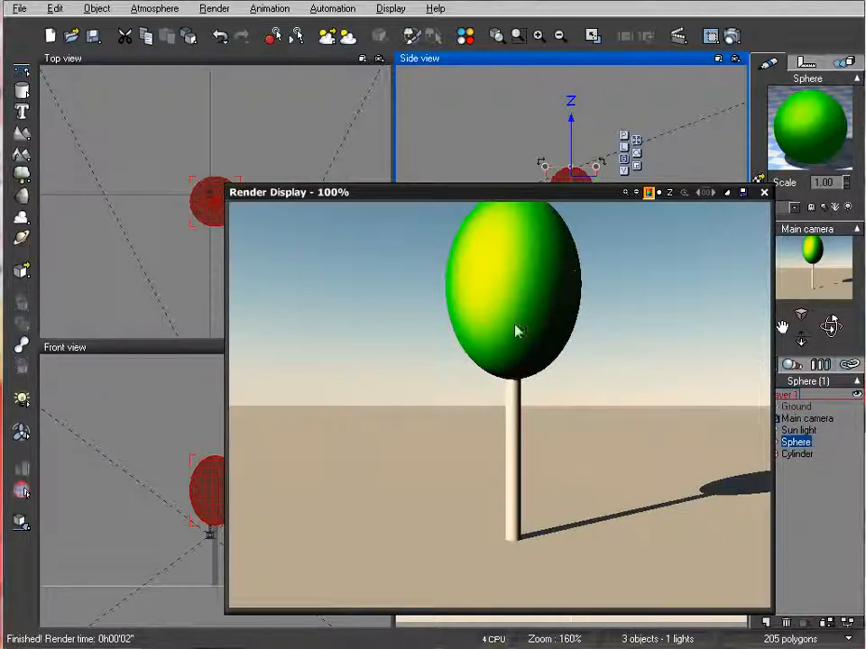
pyautogui.moveTo(575, 193); pyautogui.dragTo(529, 146)
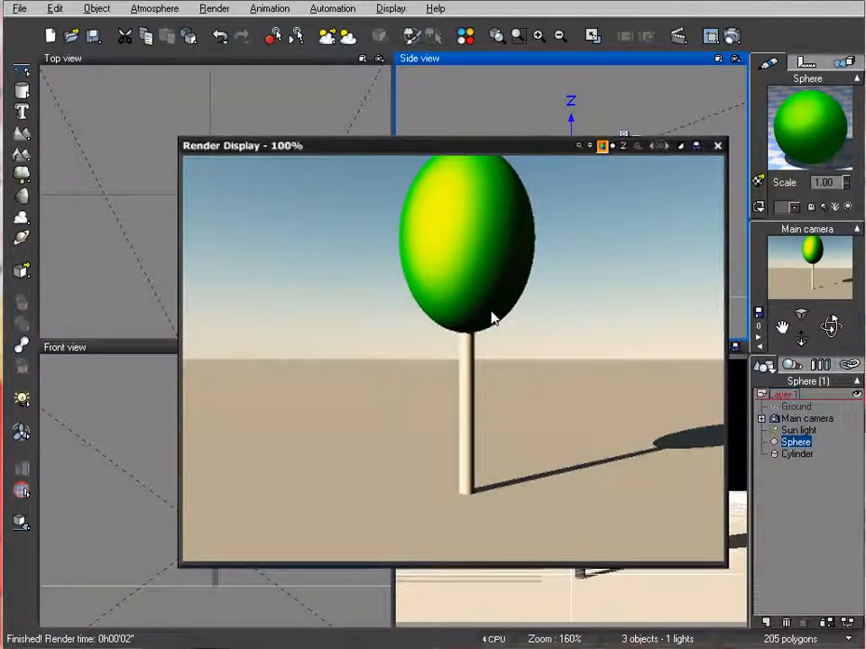
pyautogui.click(717, 145)
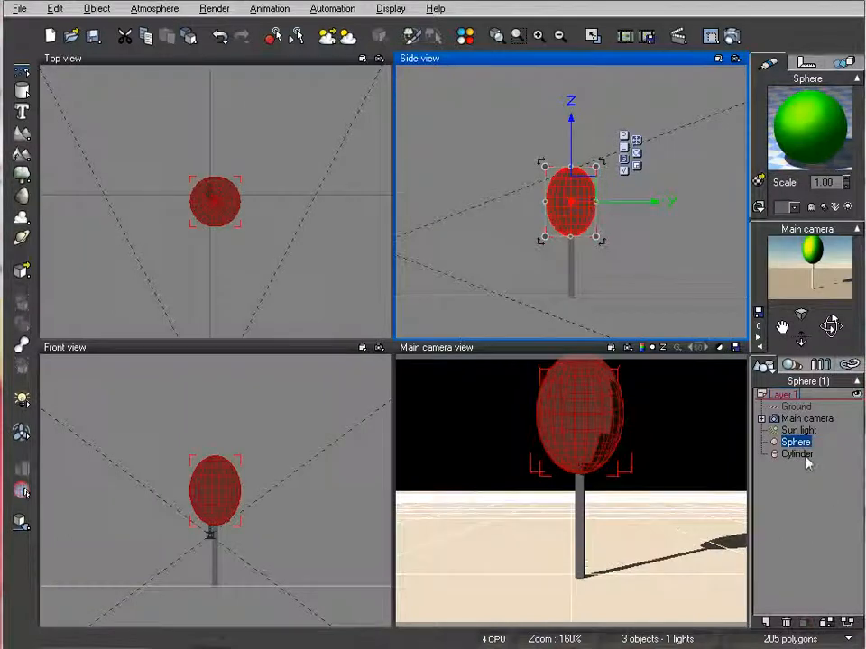
# Open the cylinder's material and set its color map to a dark green with a hue of 88
pyautogui.click(806, 457)
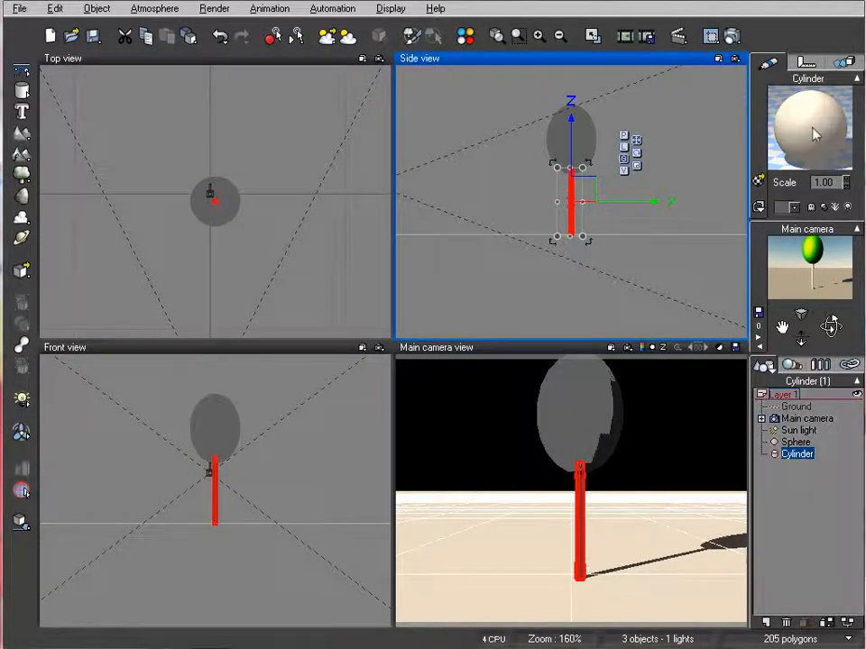
pyautogui.doubleClick(815, 134)
pyautogui.click(243, 324)
pyautogui.rightClick(440, 425)
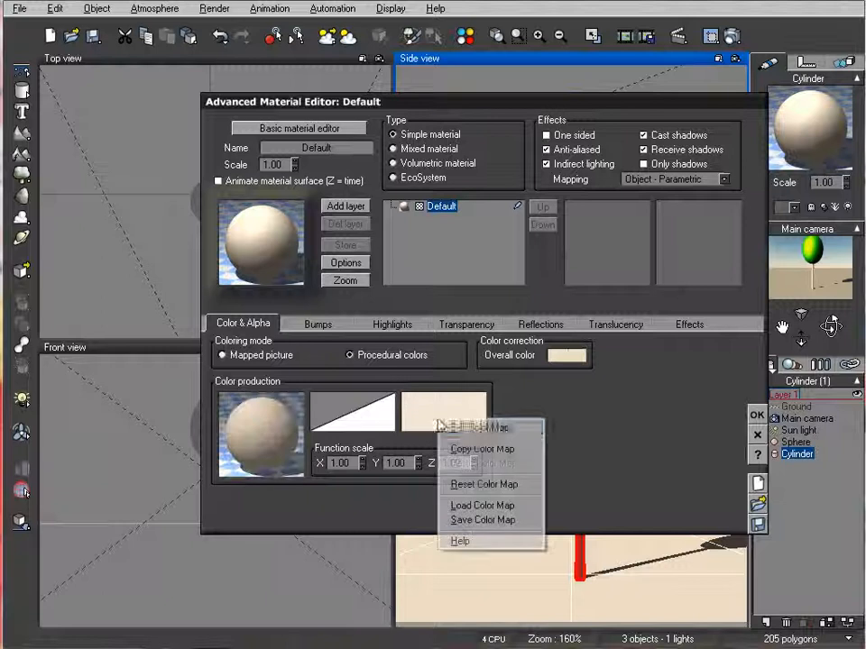
pyautogui.click(466, 430)
pyautogui.rightClick(455, 320)
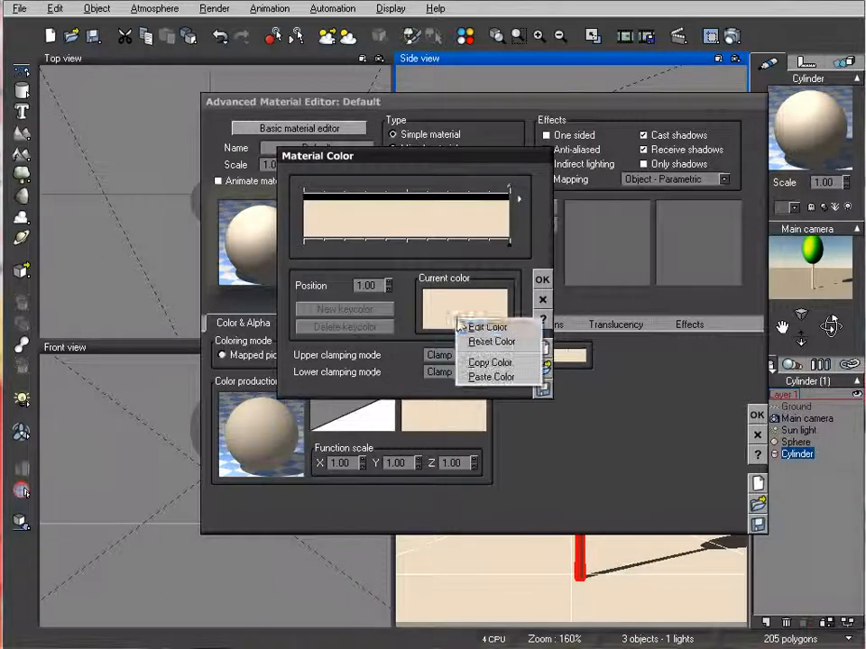
pyautogui.click(471, 326)
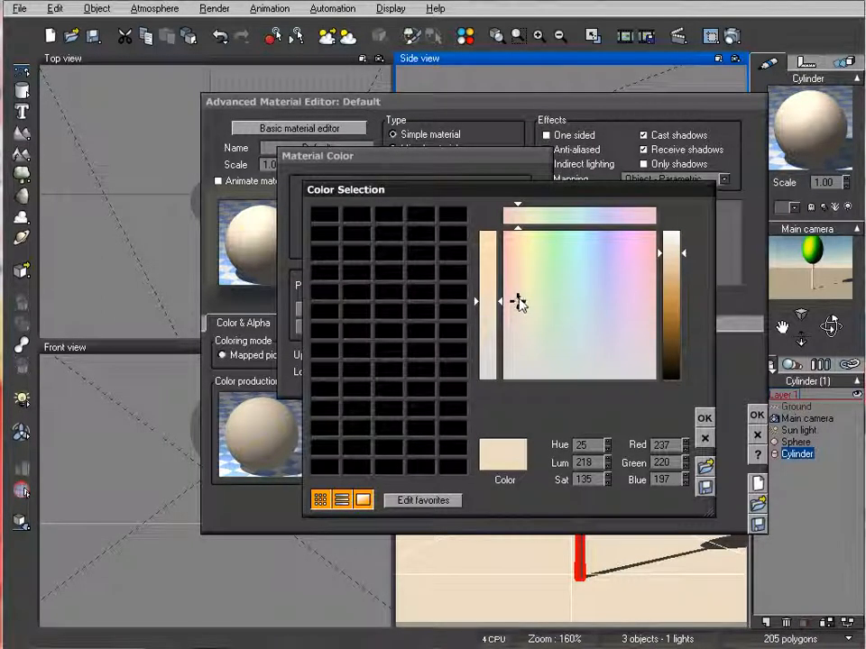
pyautogui.click(553, 311)
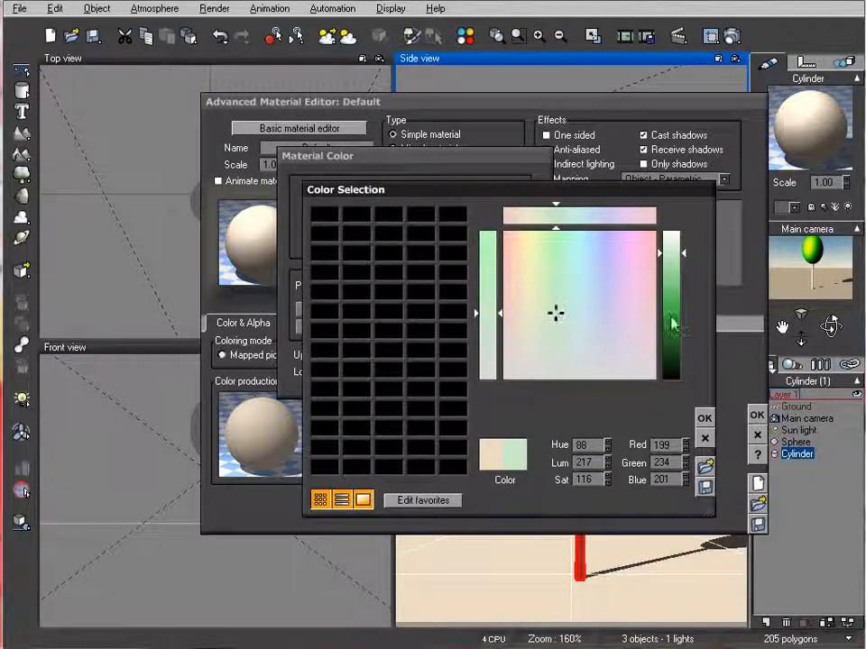
pyautogui.click(671, 350)
pyautogui.click(704, 418)
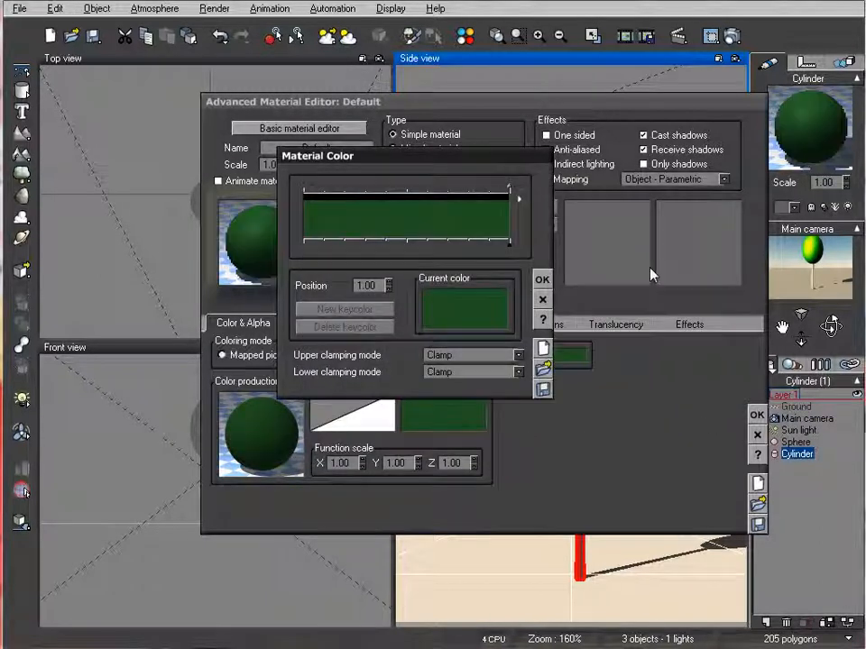
pyautogui.click(542, 279)
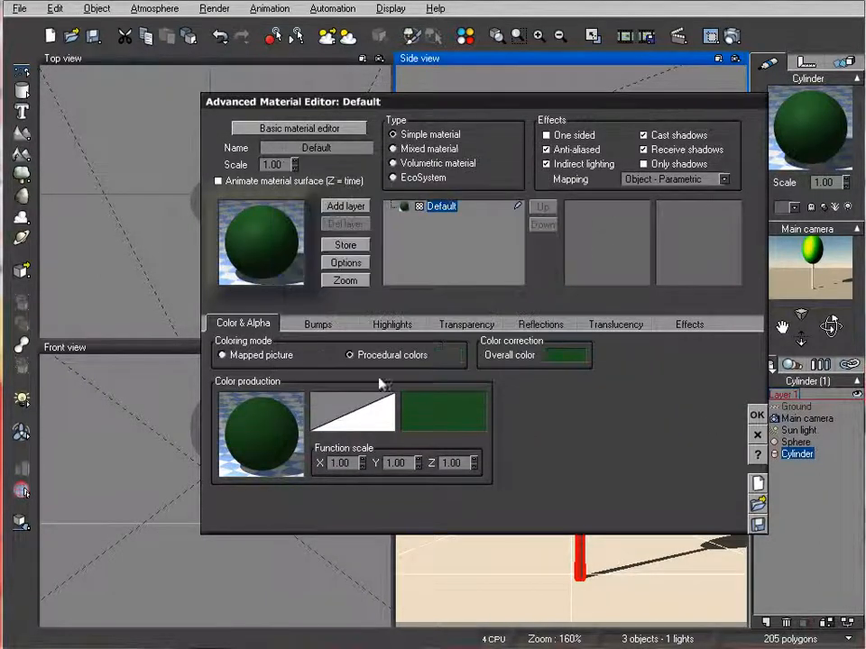
# Set the cylinder material's highlight color to orange (RGB 243, 173, 25), with global intensity 100% and global size 0%
pyautogui.click(394, 325)
pyautogui.rightClick(300, 363)
pyautogui.click(316, 366)
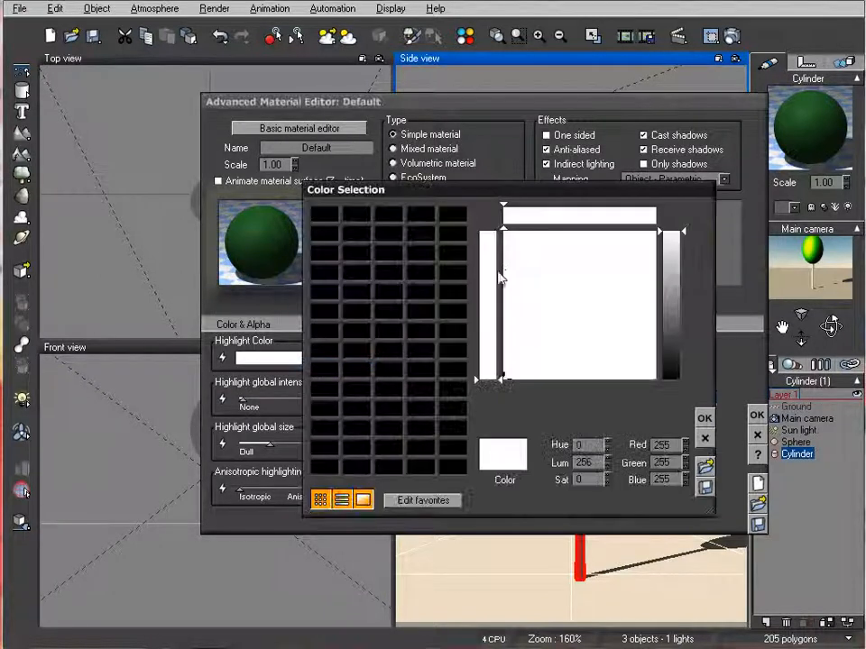
pyautogui.click(519, 246)
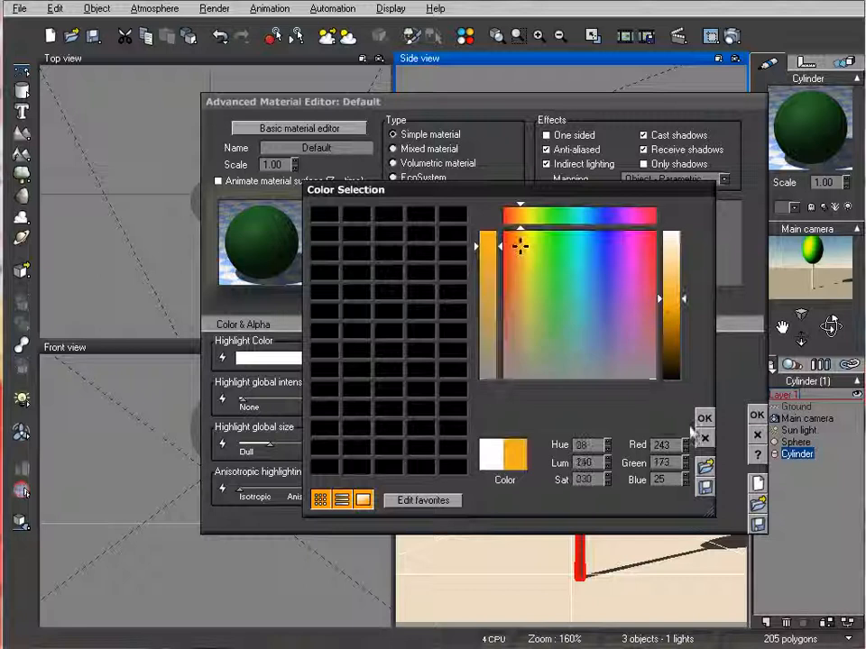
pyautogui.click(704, 418)
pyautogui.moveTo(243, 400); pyautogui.dragTo(332, 399)
pyautogui.moveTo(270, 443); pyautogui.dragTo(236, 444)
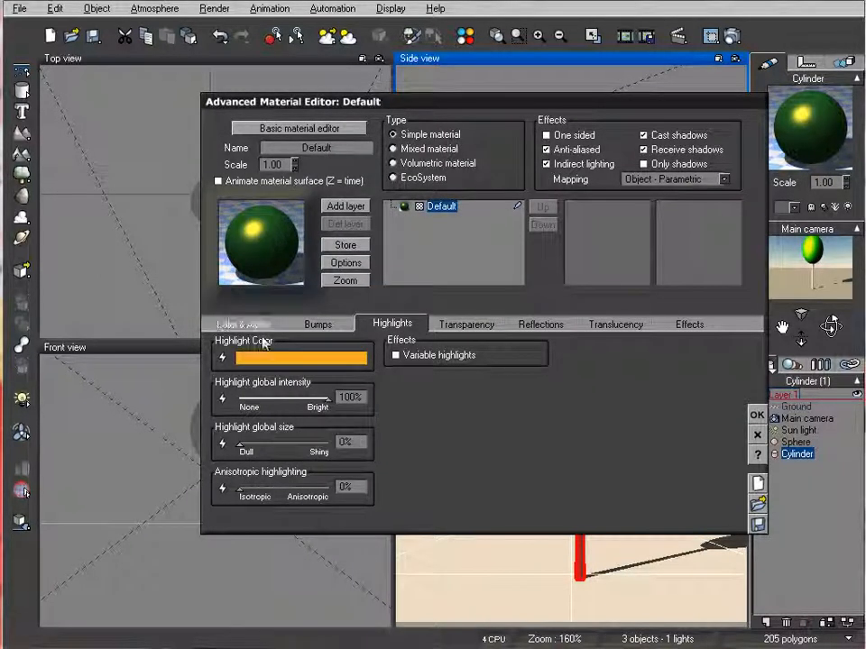
# Set the cylinder material's lighting to 66% diffuse, 53% ambient and 3% luminous, and accept the material
pyautogui.click(688, 326)
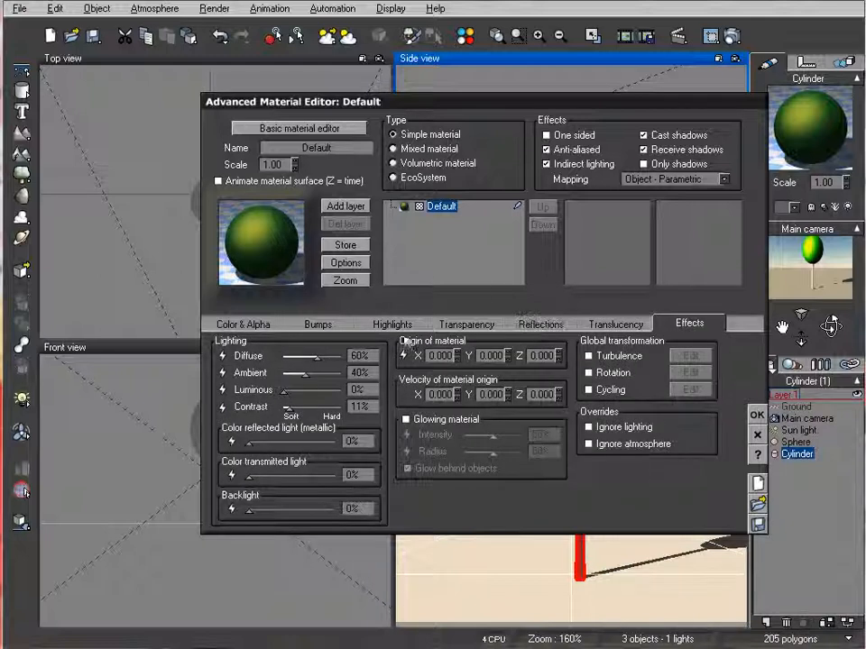
pyautogui.moveTo(316, 360); pyautogui.dragTo(286, 390)
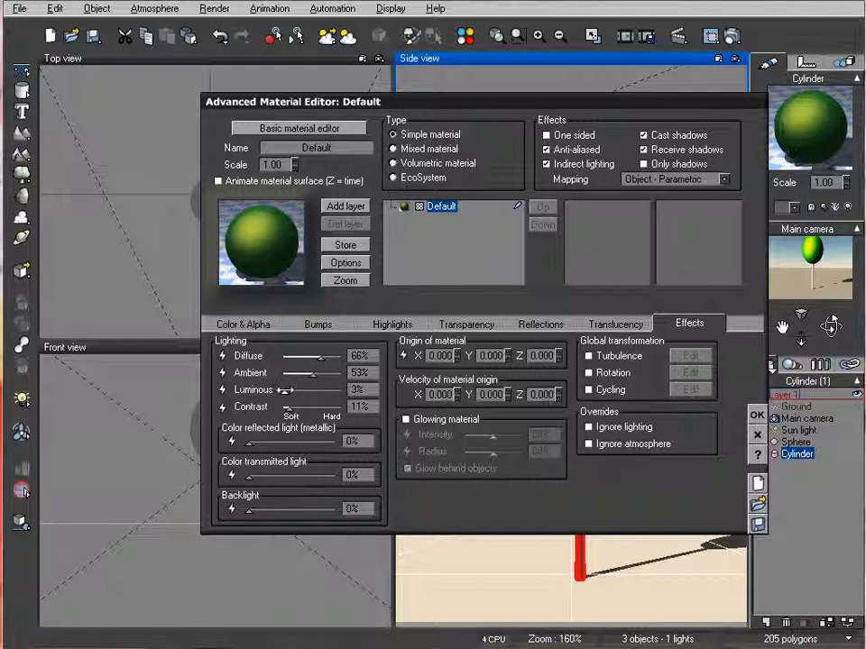
pyautogui.click(757, 415)
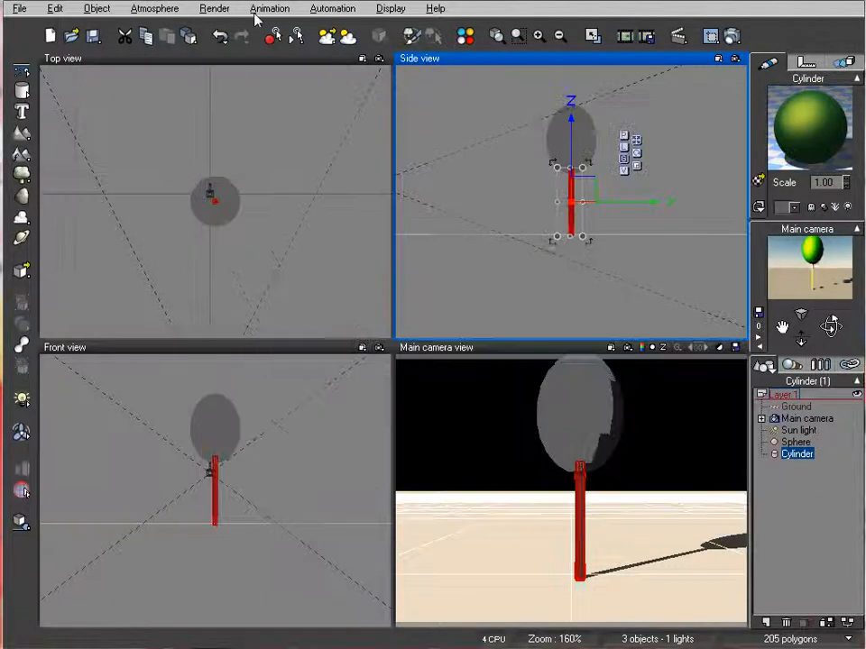
# Group the sphere and the cylinder, and rename the group TreeOne
pyautogui.keyDown('ctrl'); pyautogui.click(796, 442); pyautogui.keyUp('ctrl')
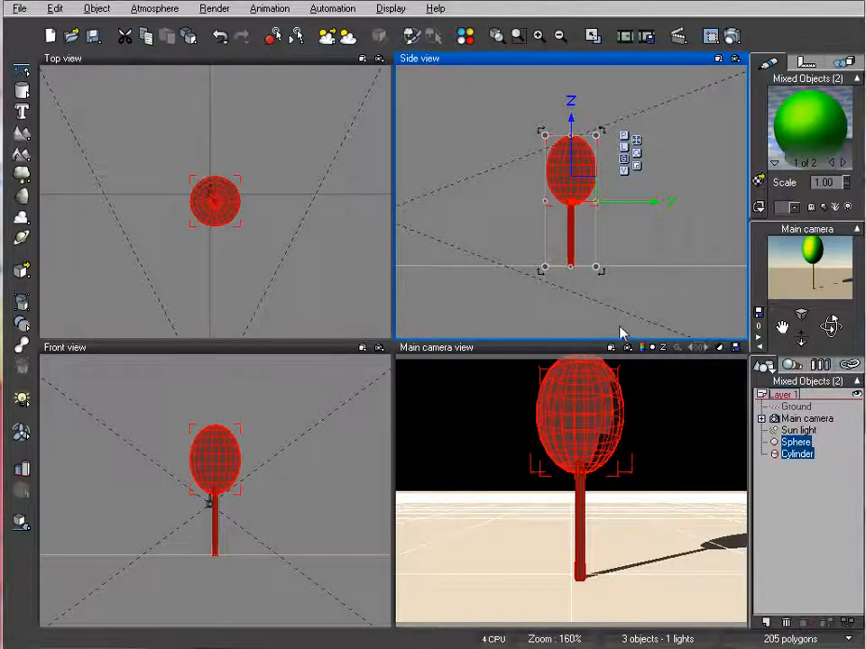
pyautogui.hotkey('ctrl', 'g')
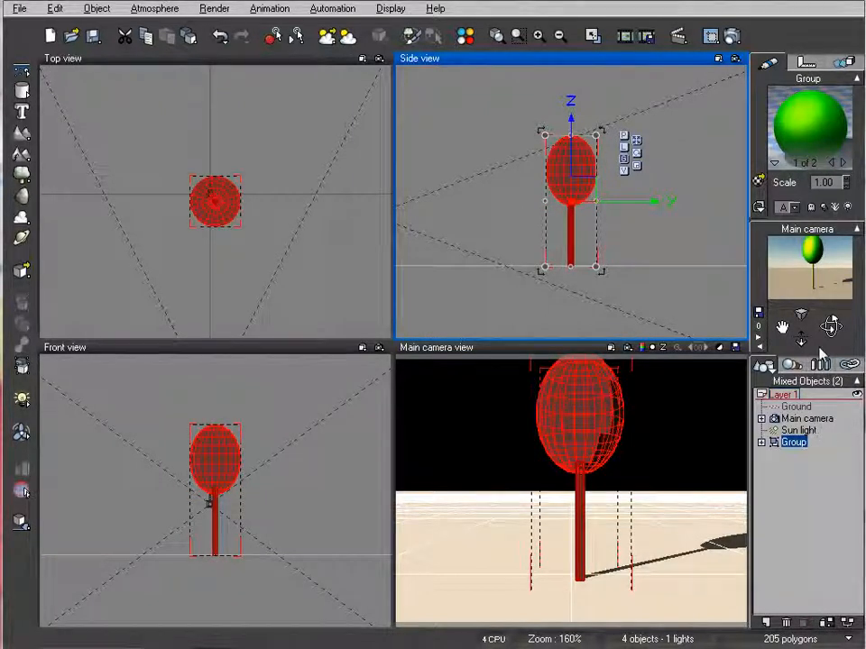
pyautogui.doubleClick(797, 444)
pyautogui.write('T')
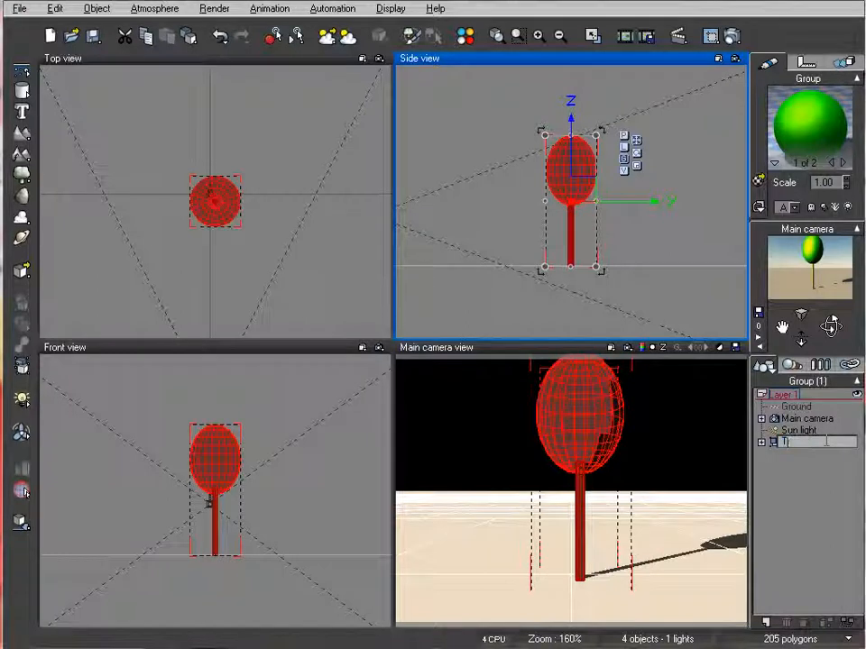
pyautogui.write('reeOne')
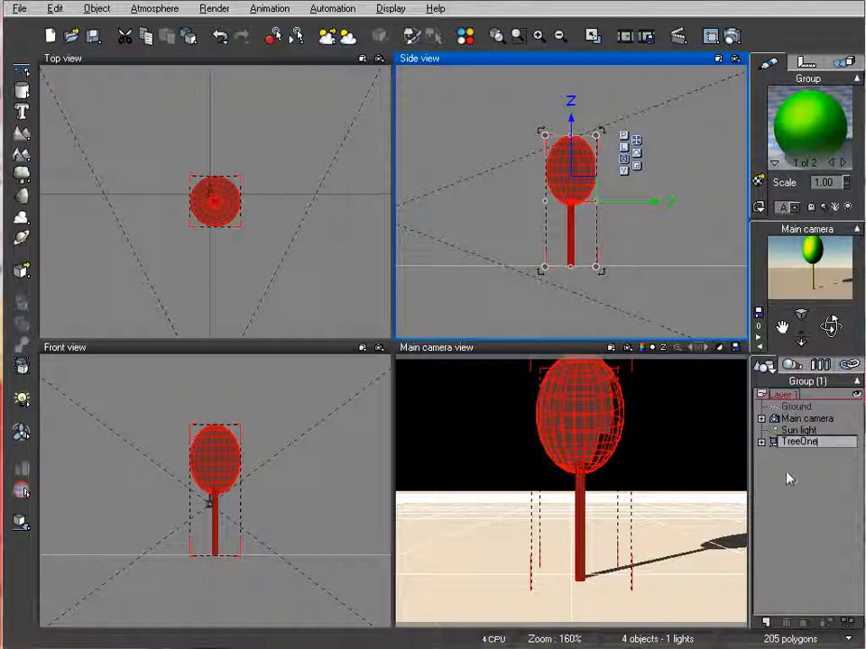
pyautogui.click(789, 476)
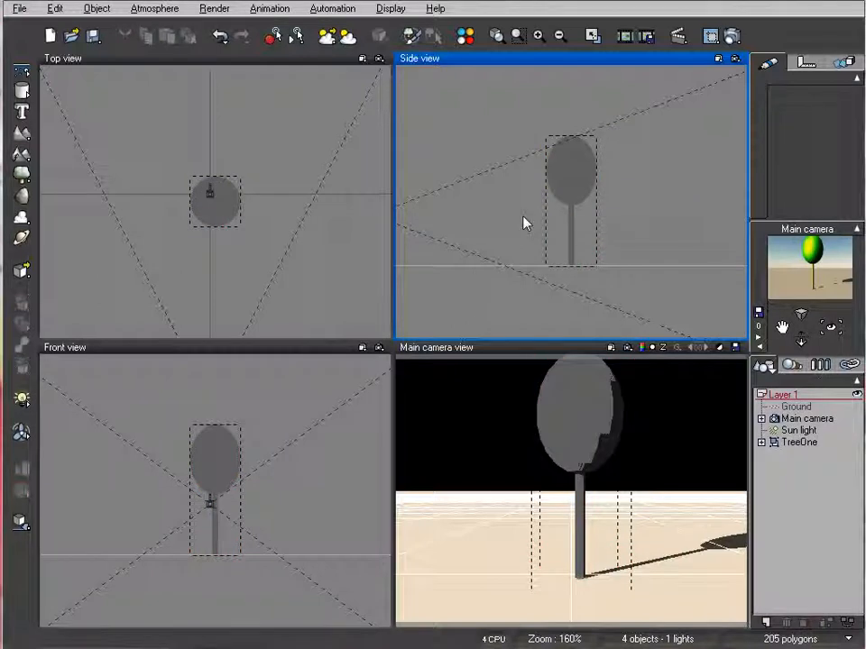
# Move the tree group slightly along the positive Y axis and save it as the Vue object TreeOne in the Cartoon folder, accepting the object preview
pyautogui.click(572, 227)
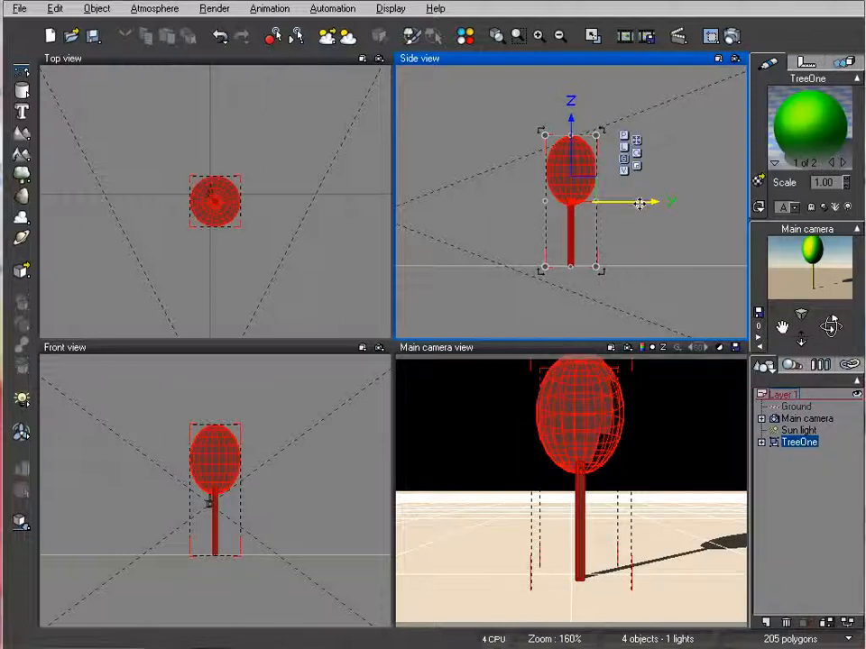
pyautogui.moveTo(659, 205); pyautogui.dragTo(661, 206)
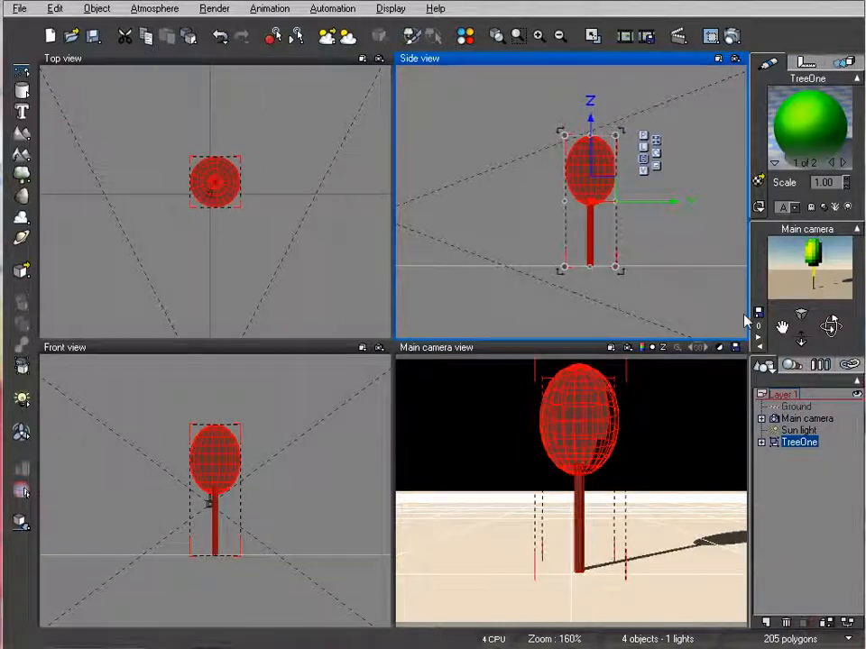
pyautogui.rightClick(787, 443)
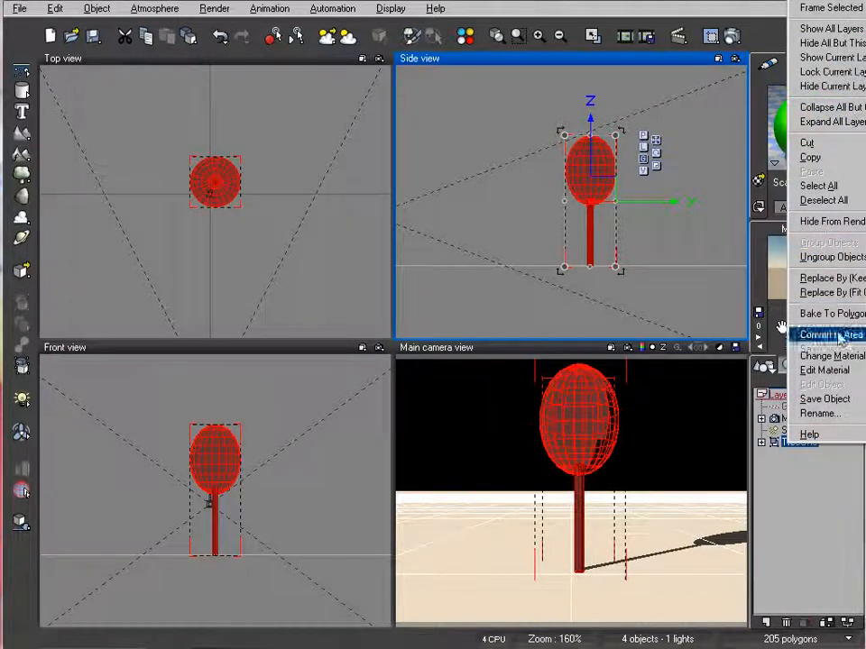
pyautogui.click(836, 403)
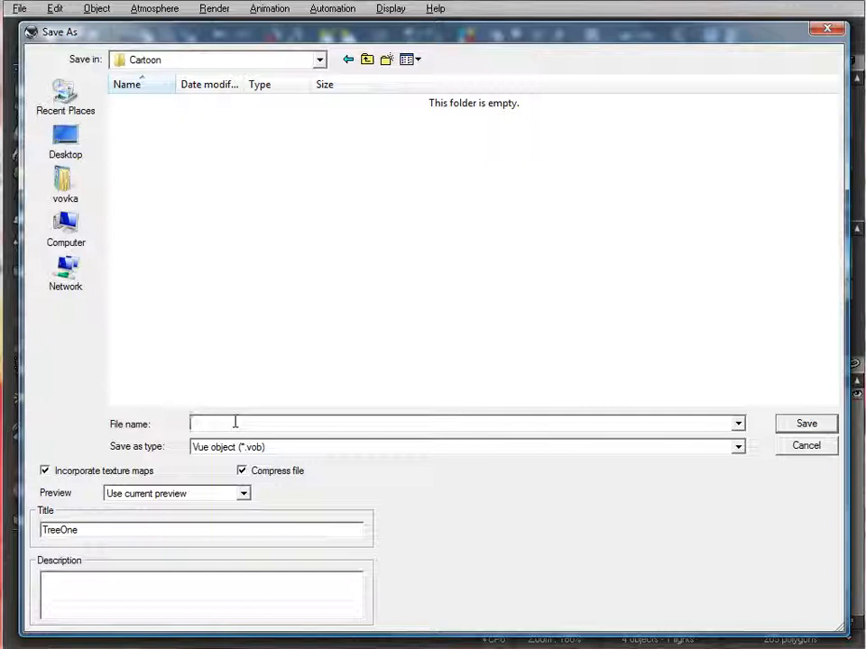
pyautogui.write('TreeOne')
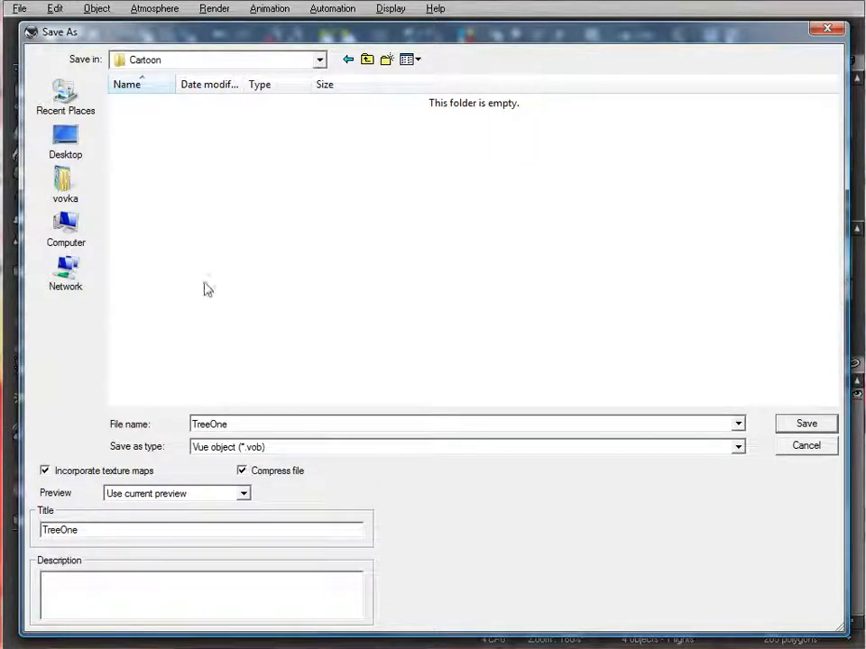
pyautogui.click(805, 425)
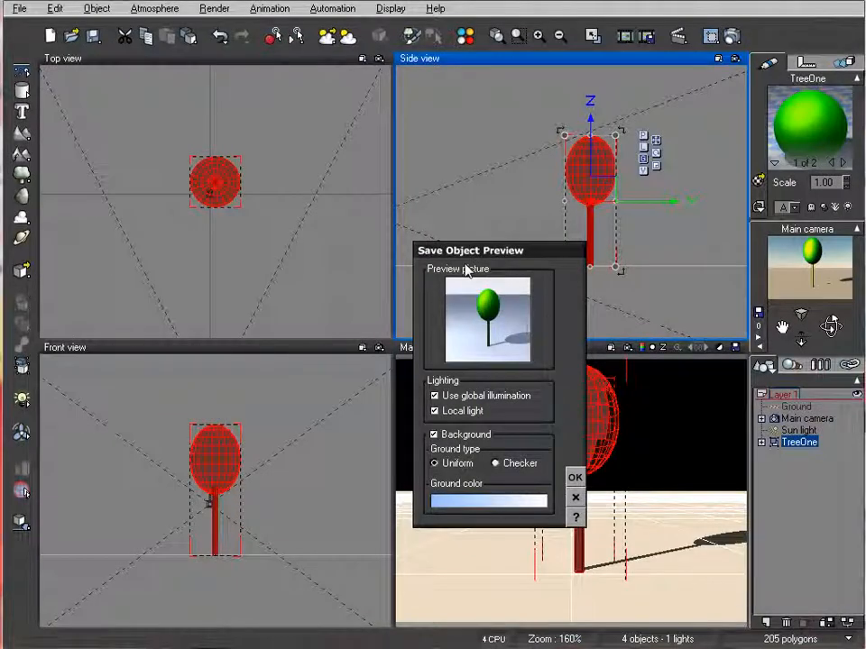
pyautogui.click(574, 477)
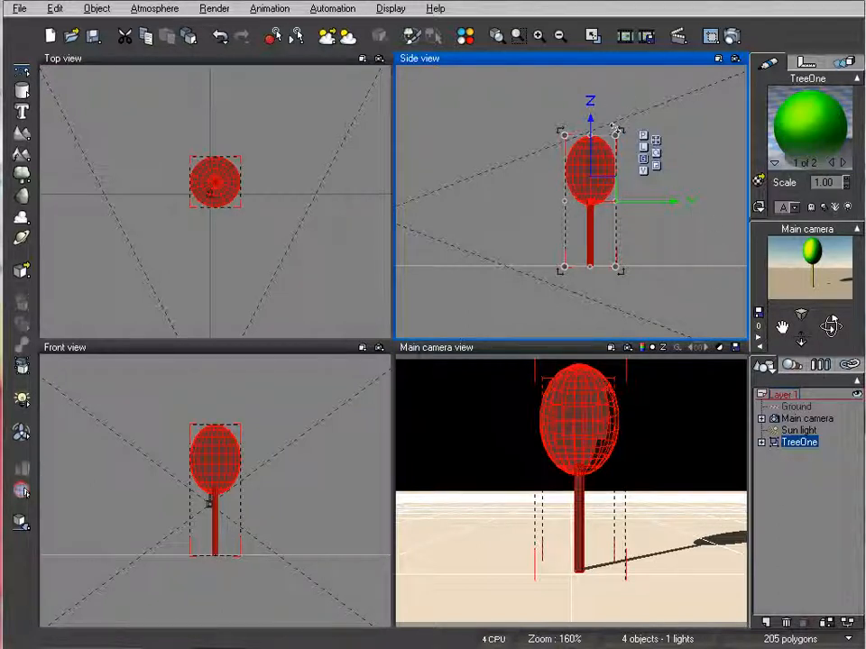
# Squash the tree group to about two thirds of its height so the crown is round, and rename it TreeTwo
pyautogui.moveTo(615, 134); pyautogui.dragTo(590, 184)
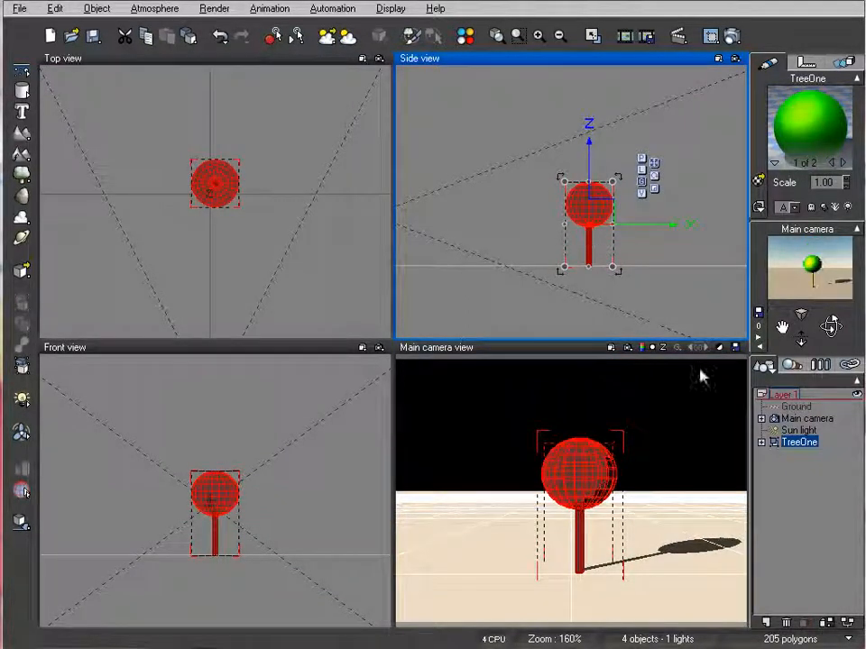
pyautogui.doubleClick(798, 444)
pyautogui.click(803, 441)
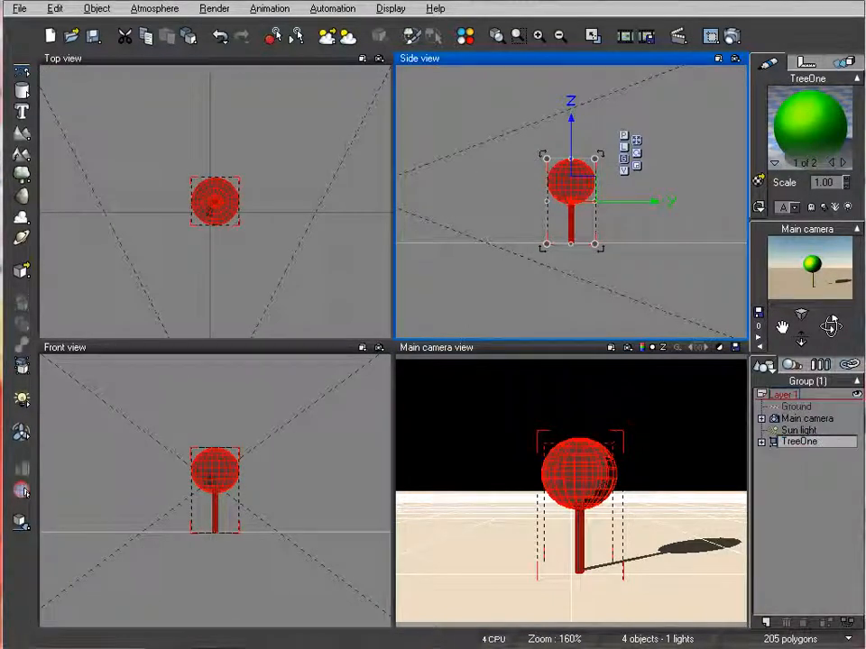
pyautogui.hotkey('shift', 'Left')
pyautogui.hotkey('shift', 'Left')
pyautogui.hotkey('shift', 'Left')
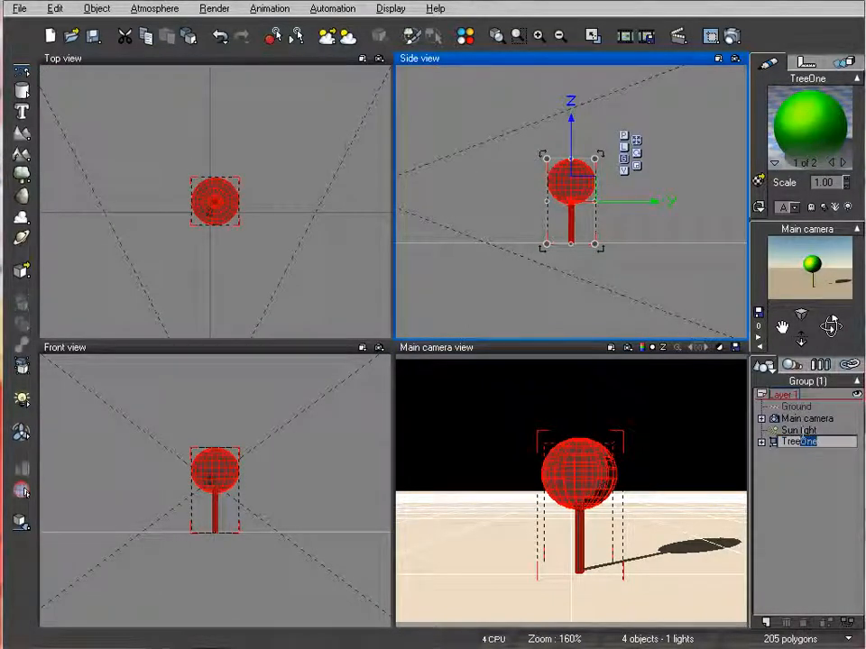
pyautogui.click(798, 478)
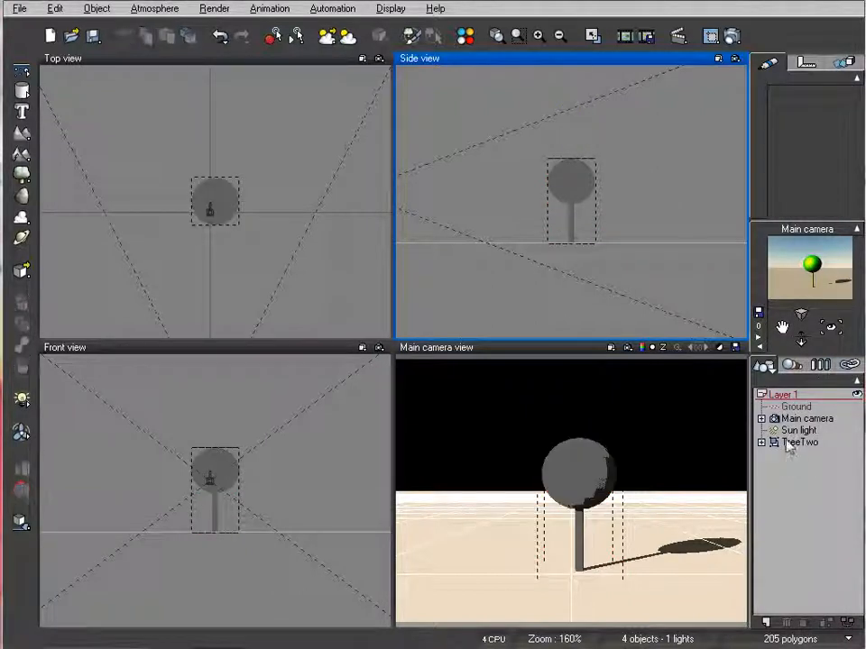
# Save the group as the Vue object TreeTwo with the description "Cartoon tree small", accepting the object preview
pyautogui.rightClick(789, 447)
pyautogui.click(812, 393)
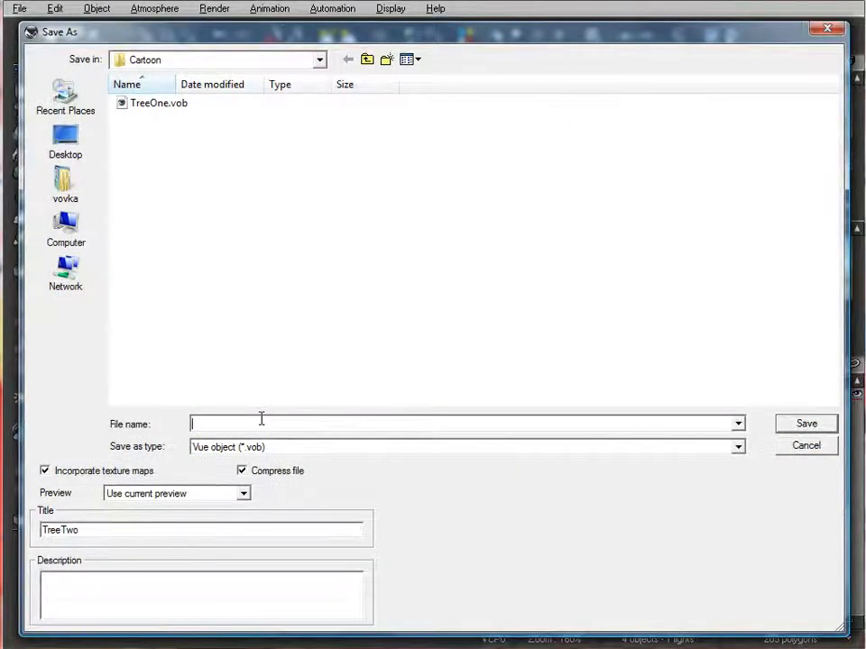
pyautogui.write('TreeTwo')
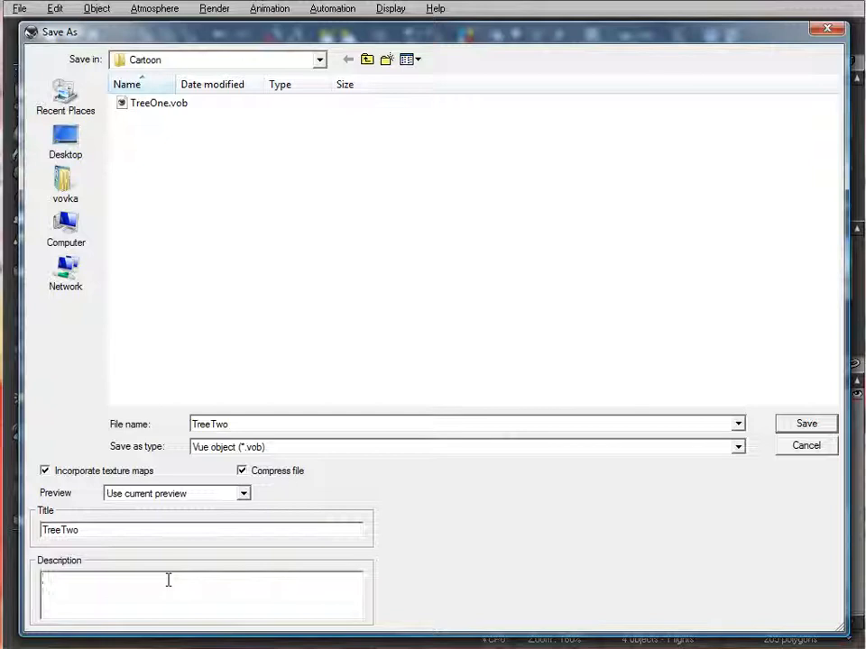
pyautogui.write('aj')
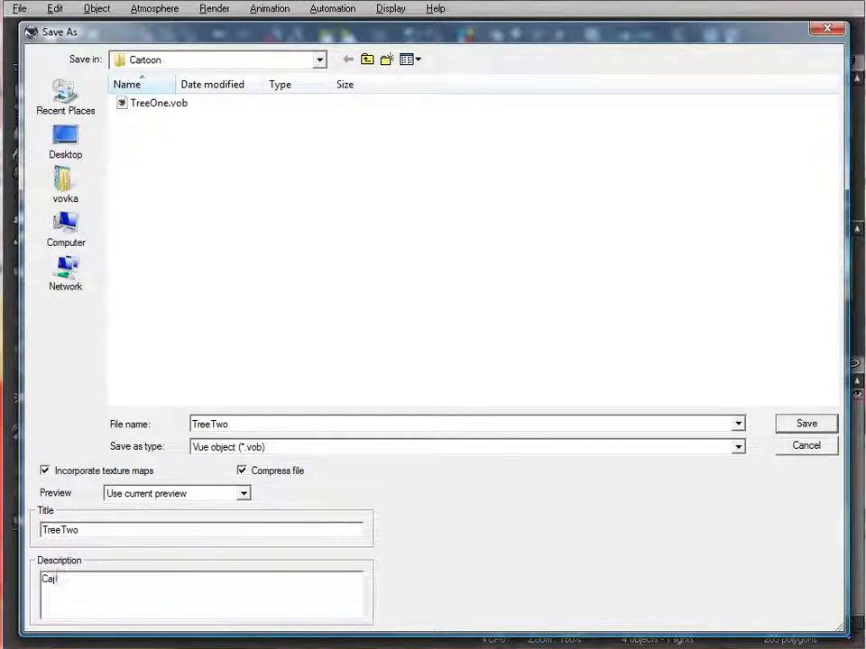
pyautogui.write('too')
pyautogui.write('small')
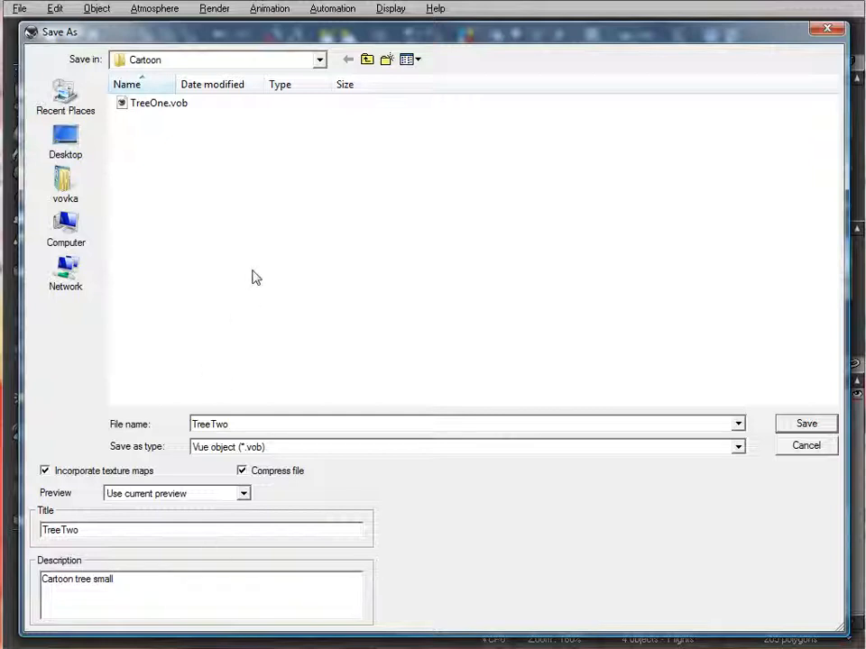
pyautogui.click(816, 424)
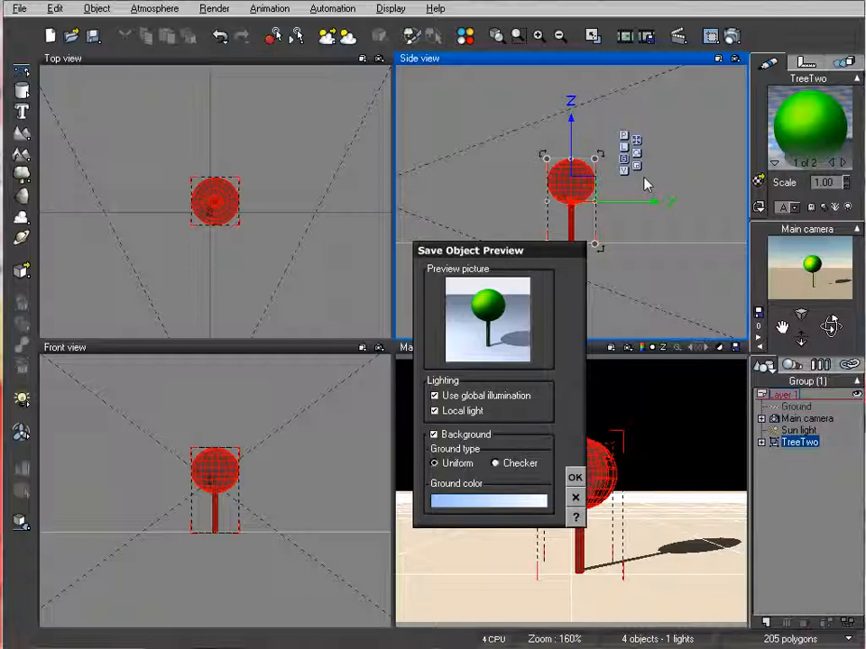
pyautogui.click(576, 479)
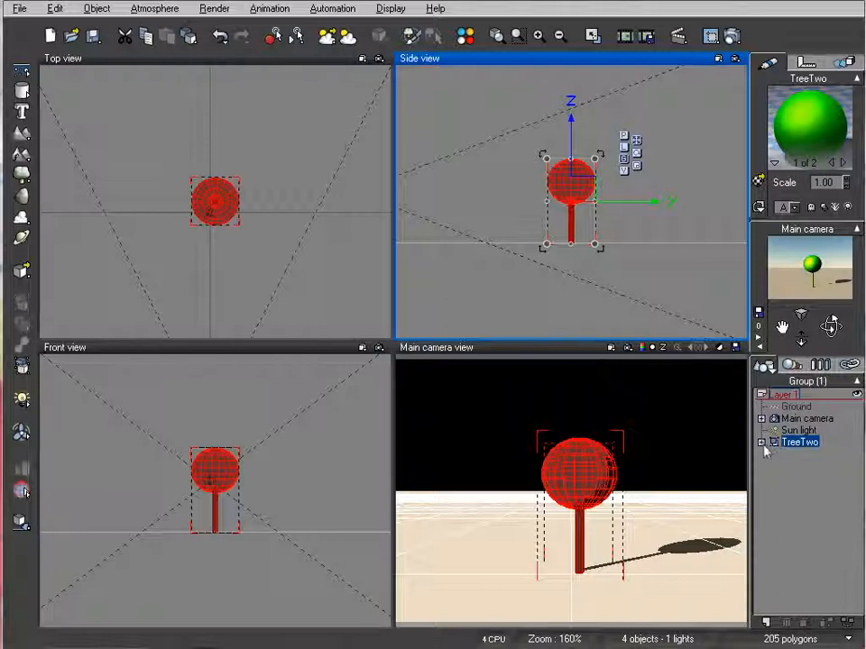
# Within the TreeTwo group, stretch the sphere upward to nearly three times its height and lengthen the cylinder until it meets the crown
pyautogui.click(762, 443)
pyautogui.click(810, 505)
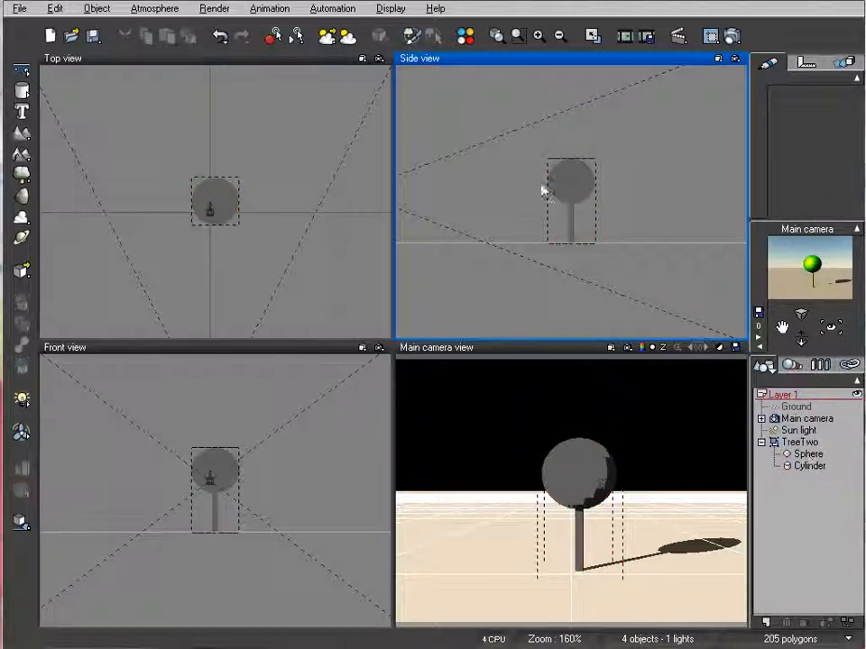
pyautogui.click(815, 455)
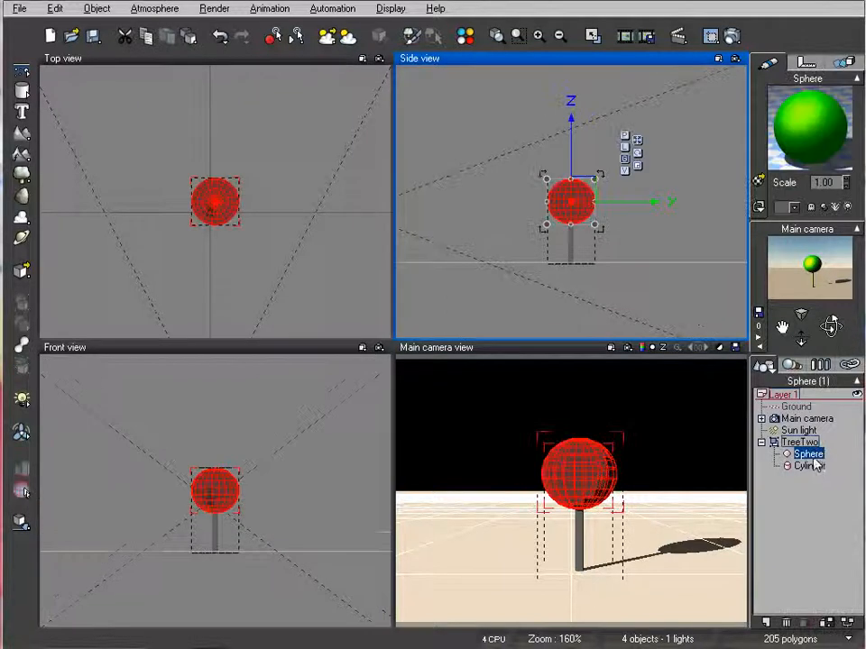
pyautogui.moveTo(570, 179); pyautogui.dragTo(571, 72)
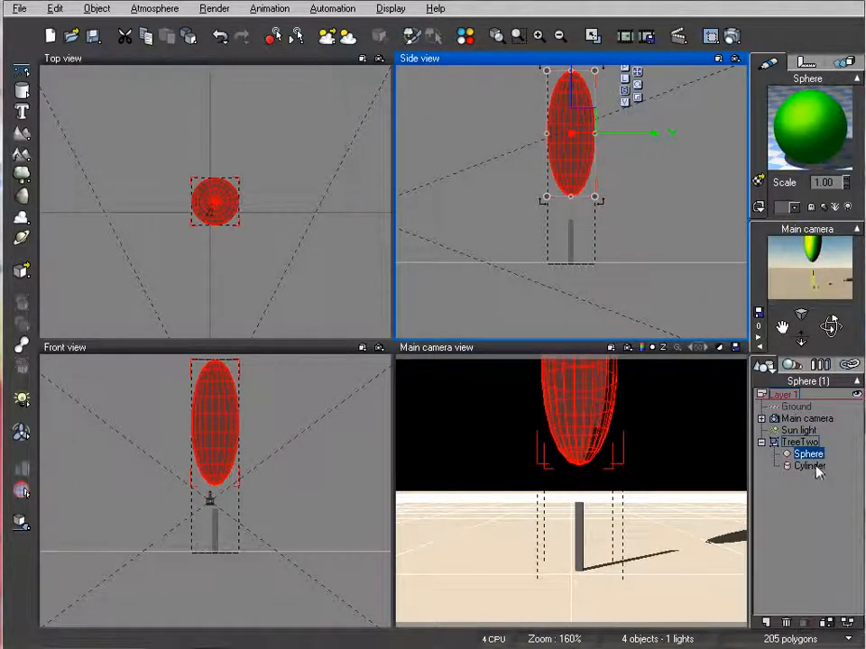
pyautogui.click(809, 465)
pyautogui.moveTo(565, 178); pyautogui.dragTo(573, 153)
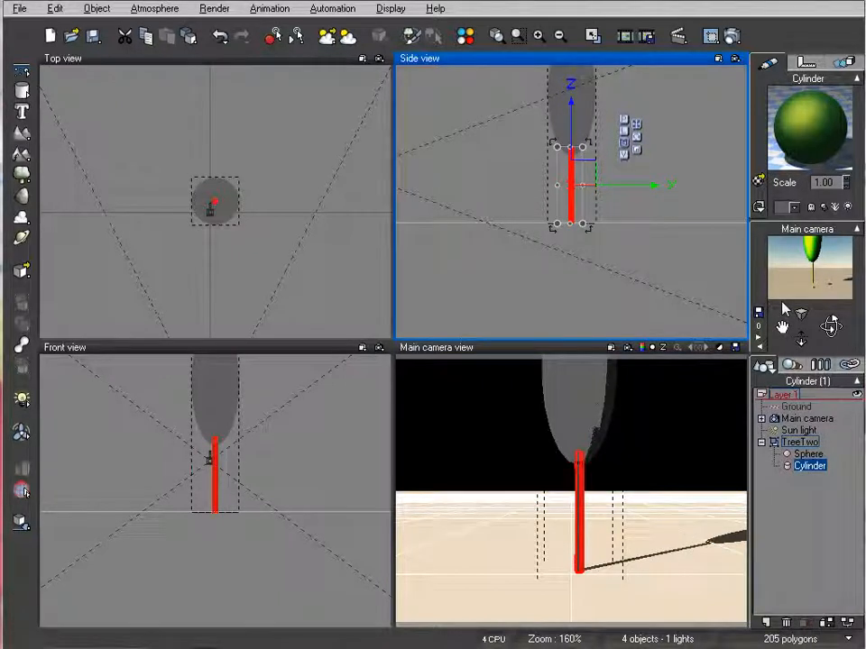
# Rename the stretched tree group TreeThree
pyautogui.click(803, 443)
pyautogui.click(800, 442)
pyautogui.click(801, 442)
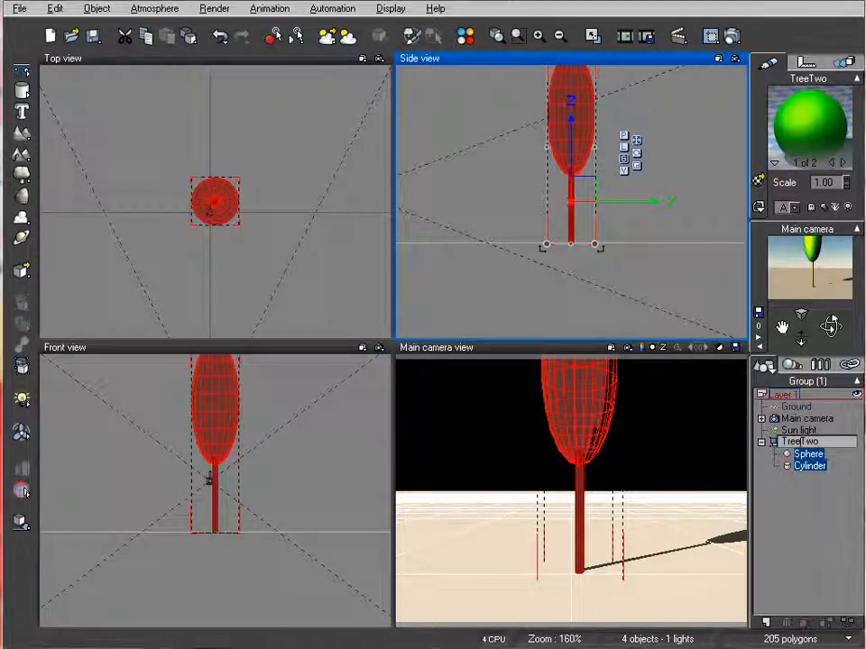
pyautogui.moveTo(820, 442); pyautogui.dragTo(800, 442)
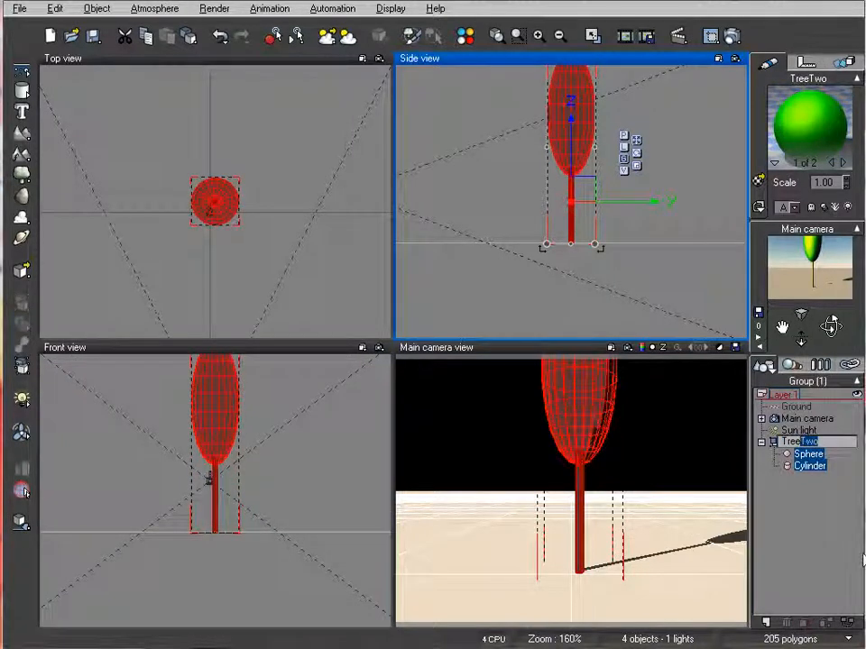
pyautogui.write('Three')
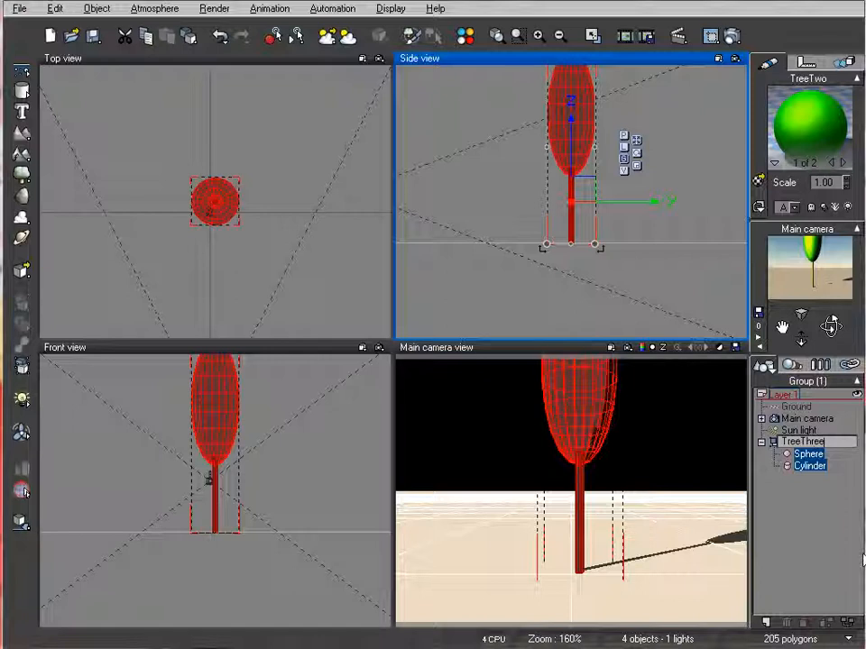
pyautogui.click(560, 284)
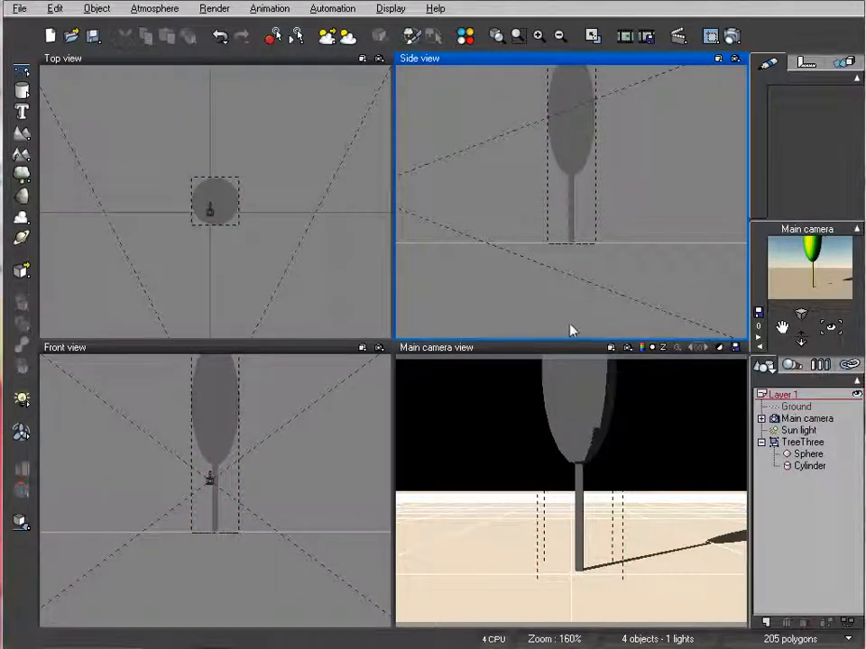
# Save the stretched tree group as the Vue object TreeThree in the Cartoon folder, accepting the object preview, and collapse the group
pyautogui.rightClick(807, 446)
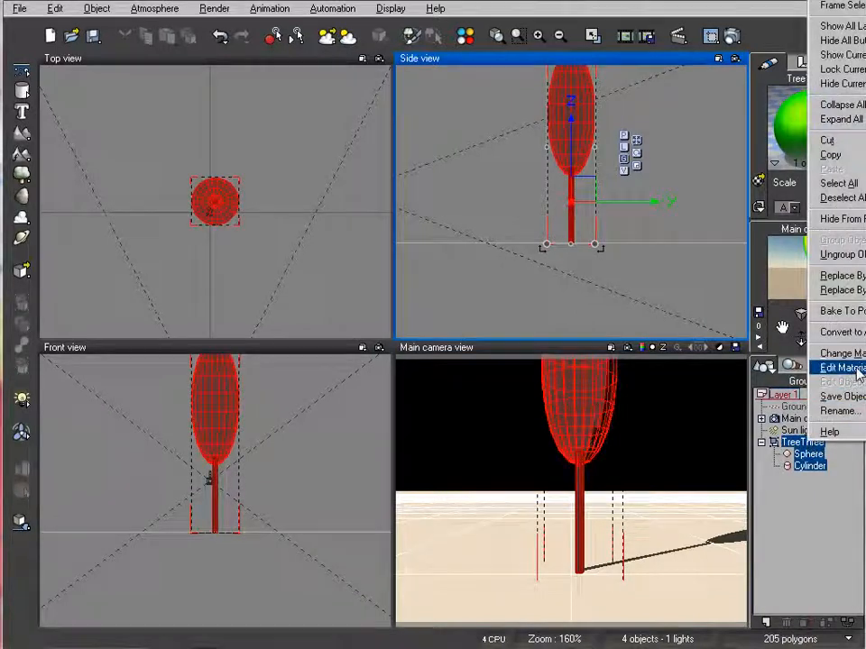
pyautogui.click(839, 396)
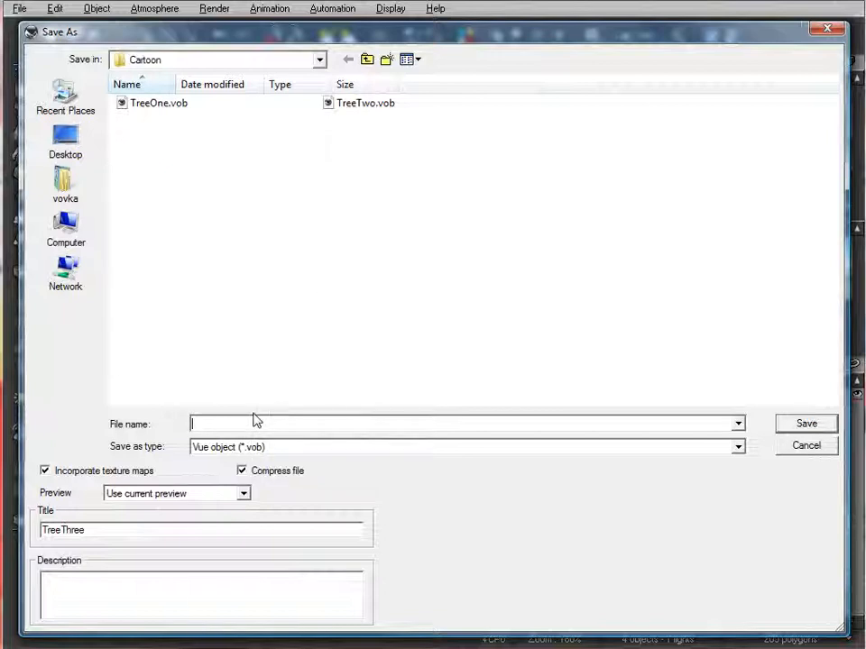
pyautogui.write('Tree')
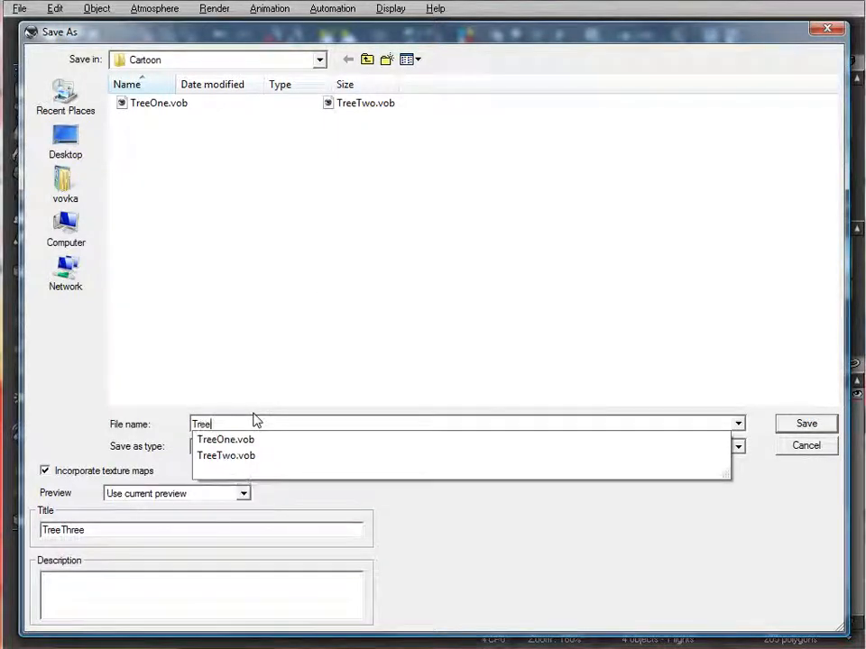
pyautogui.write('Three')
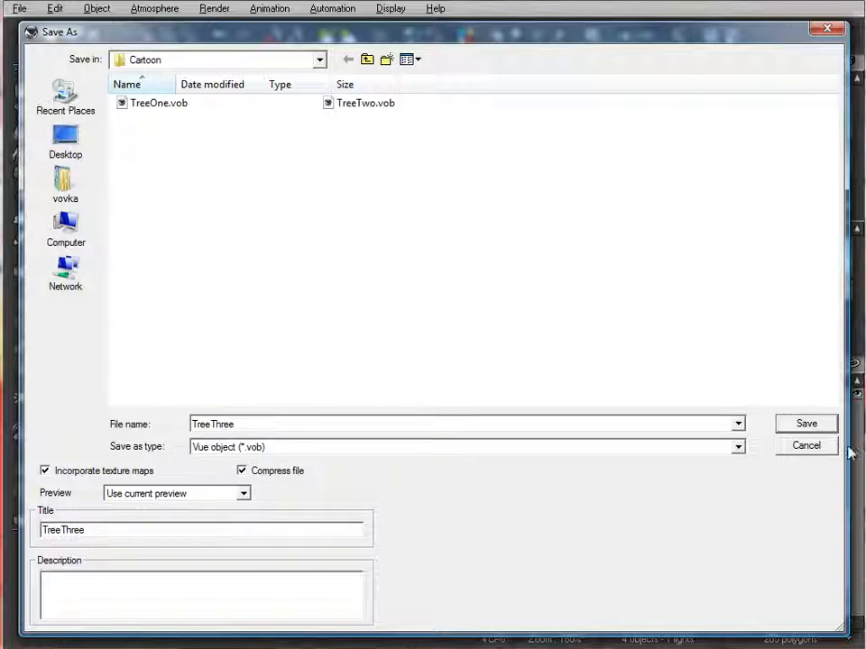
pyautogui.click(810, 426)
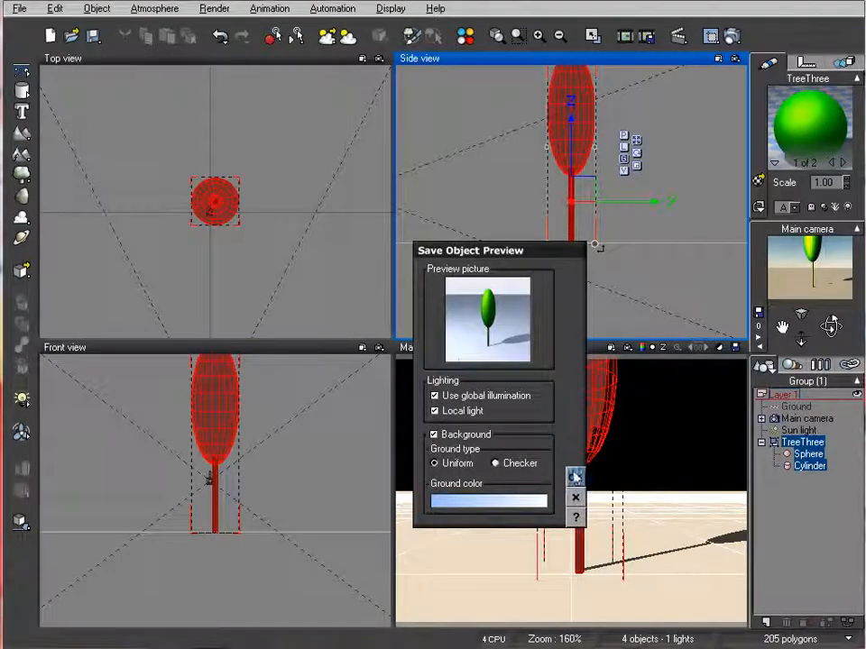
pyautogui.click(575, 477)
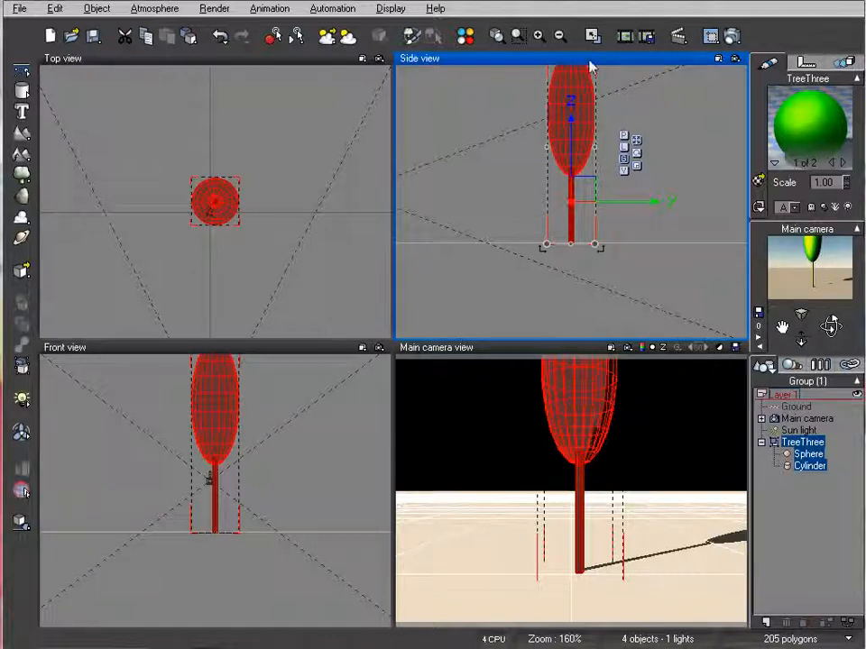
pyautogui.click(762, 442)
# Change the render picture's aspect ratio to Widescreen (16:10) in the render options, keeping the 640x400 size
pyautogui.moveTo(289, 166); pyautogui.dragTo(324, 215, button='right')
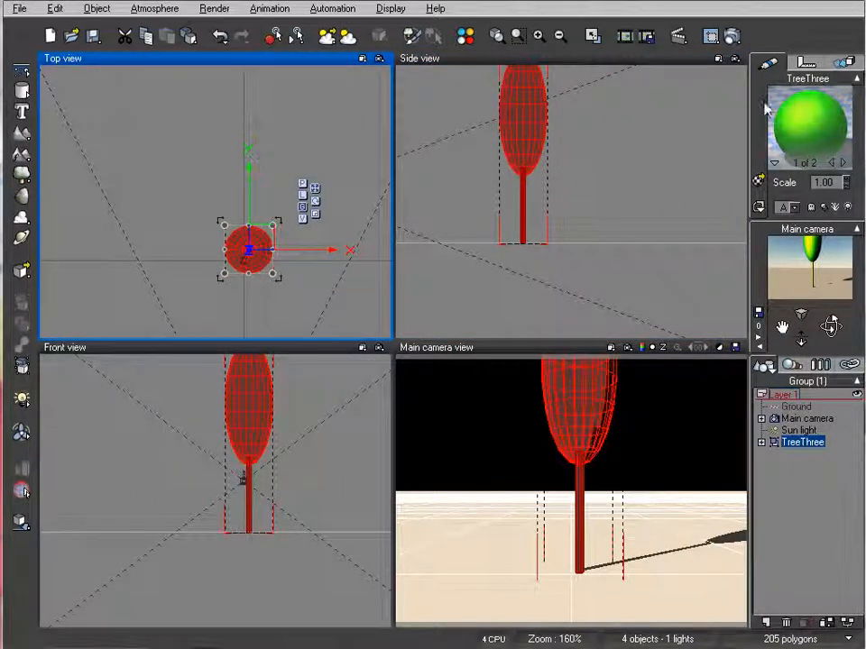
pyautogui.click(732, 36)
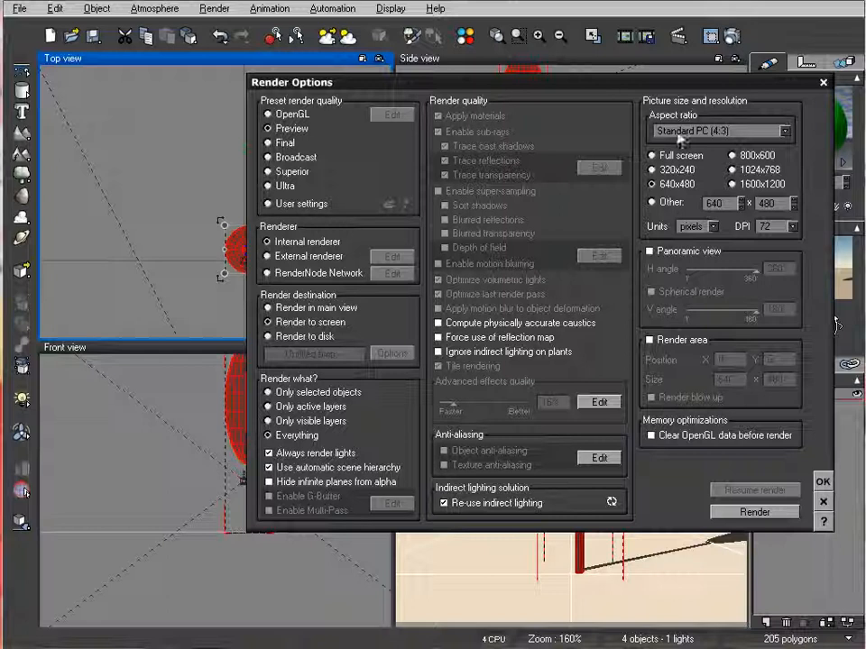
pyautogui.click(721, 131)
pyautogui.click(713, 253)
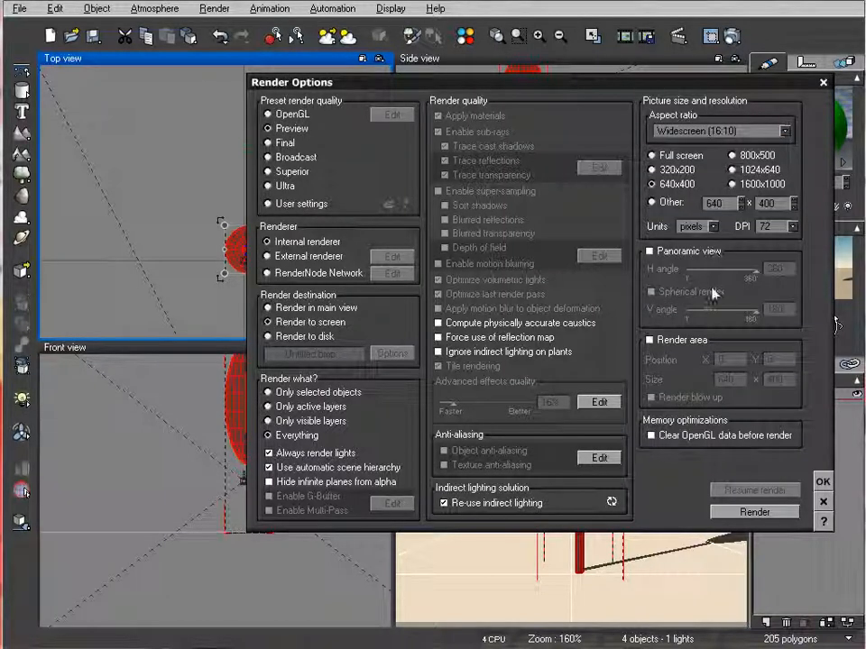
pyautogui.click(743, 132)
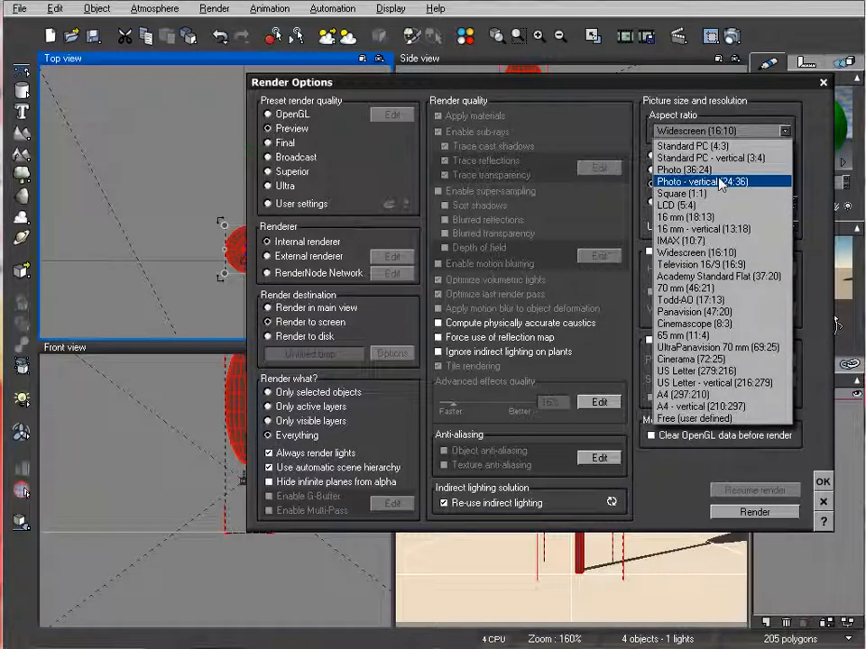
pyautogui.click(655, 82)
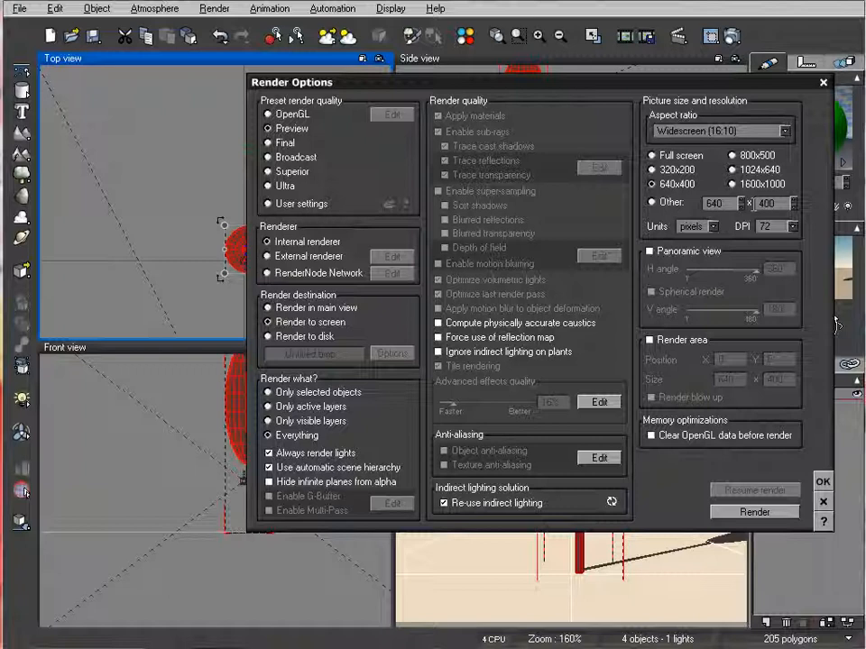
pyautogui.click(822, 482)
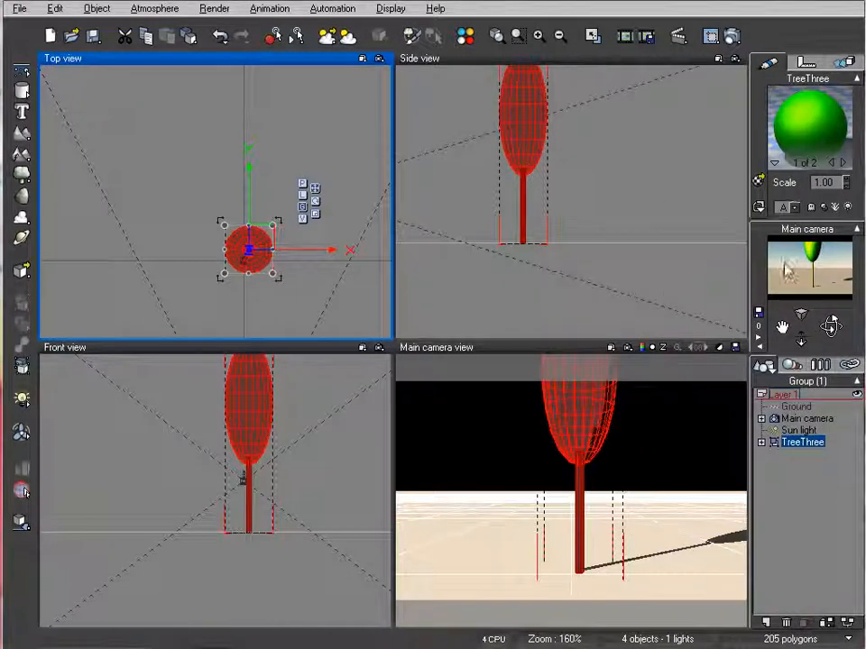
pyautogui.click(580, 167)
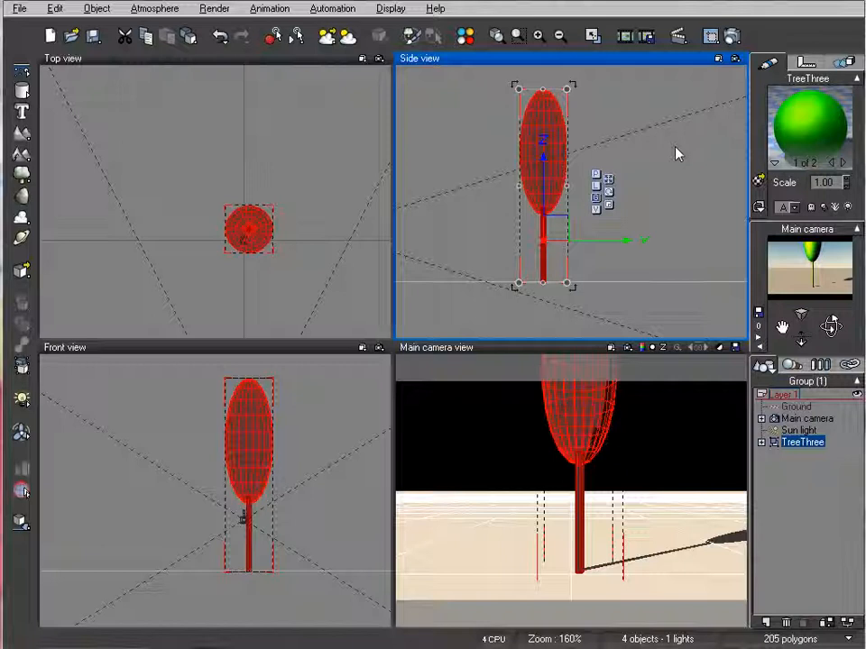
pyautogui.moveTo(618, 140); pyautogui.dragTo(629, 163, button='right')
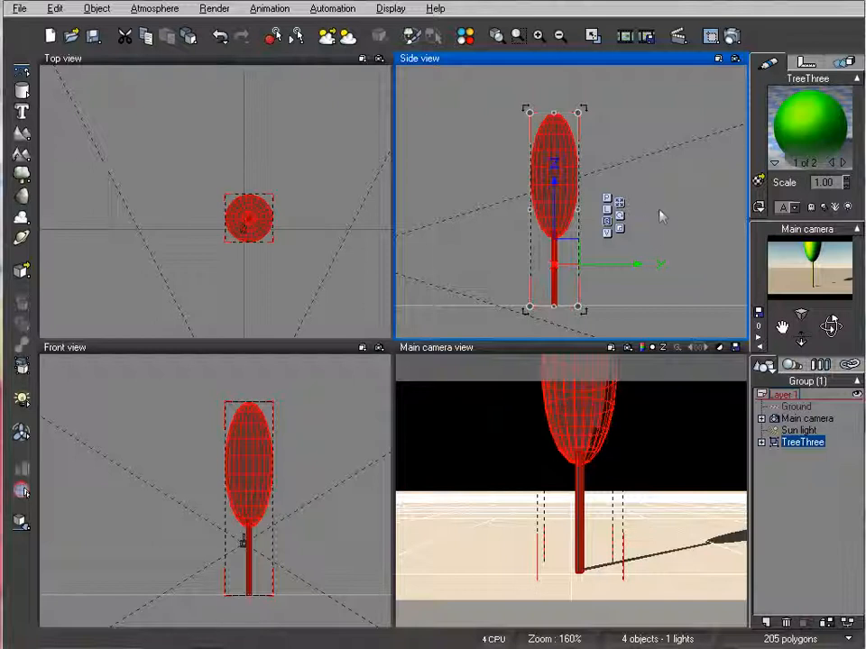
pyautogui.click(806, 452)
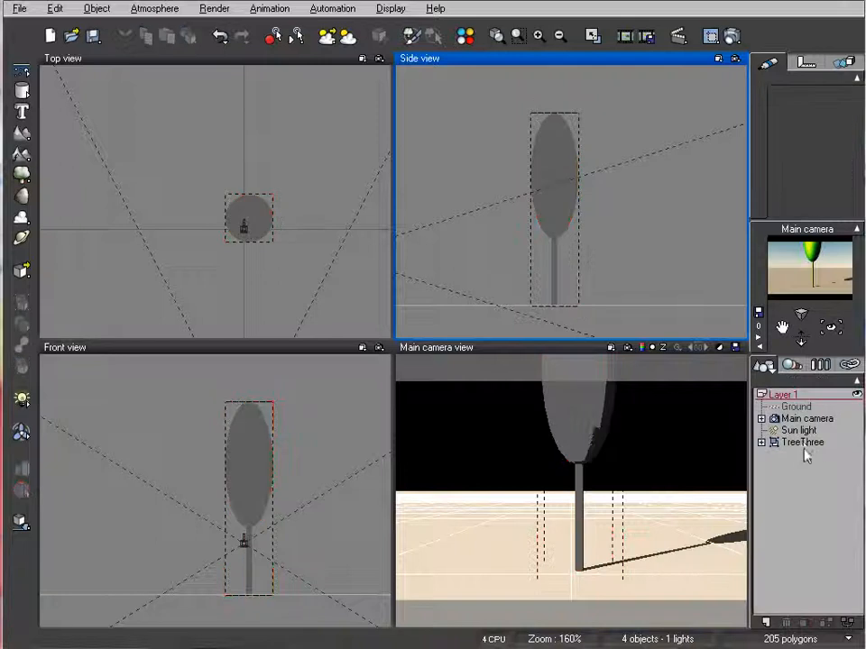
pyautogui.click(804, 443)
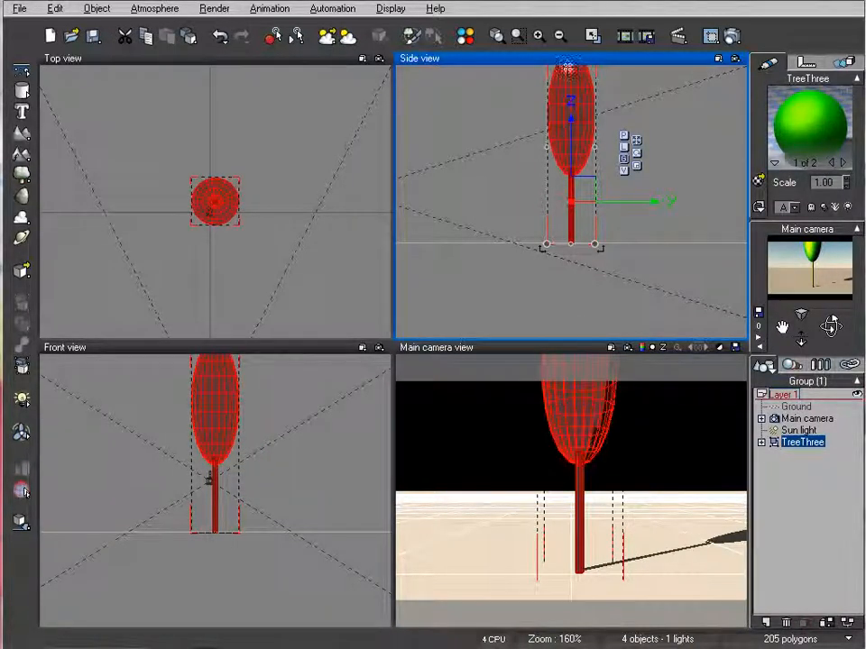
pyautogui.rightClick(801, 133)
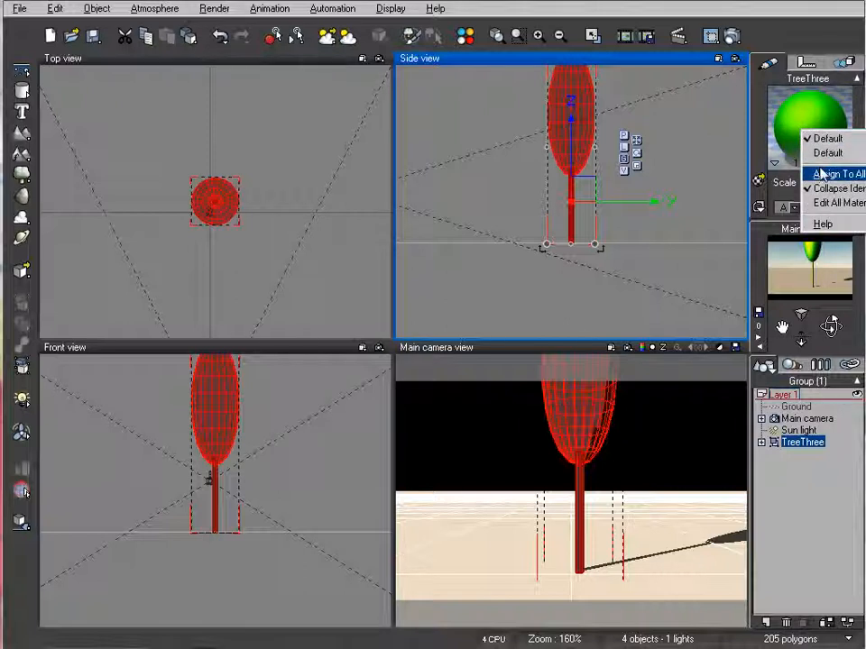
pyautogui.click(777, 120)
pyautogui.rightClick(791, 122)
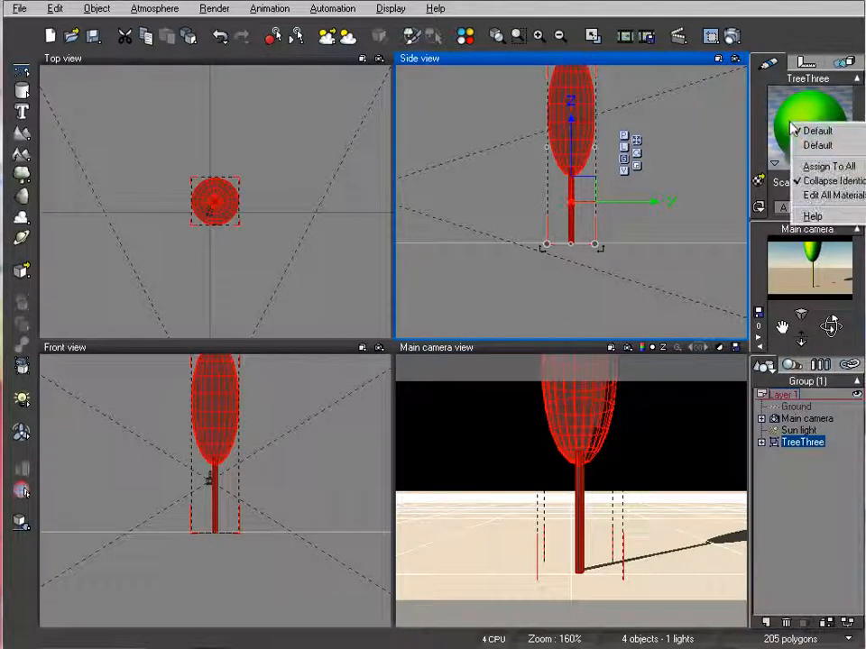
pyautogui.rightClick(777, 167)
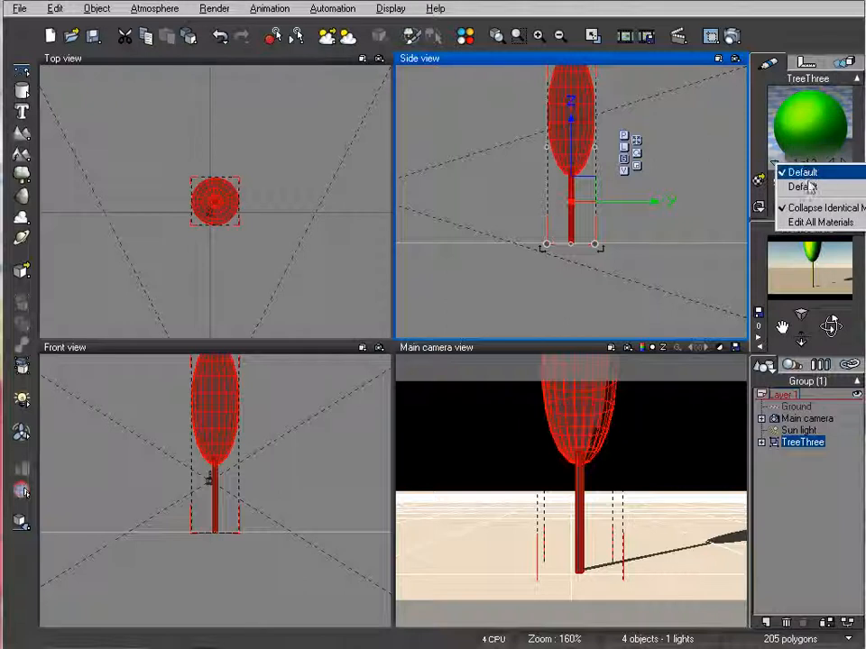
pyautogui.click(813, 174)
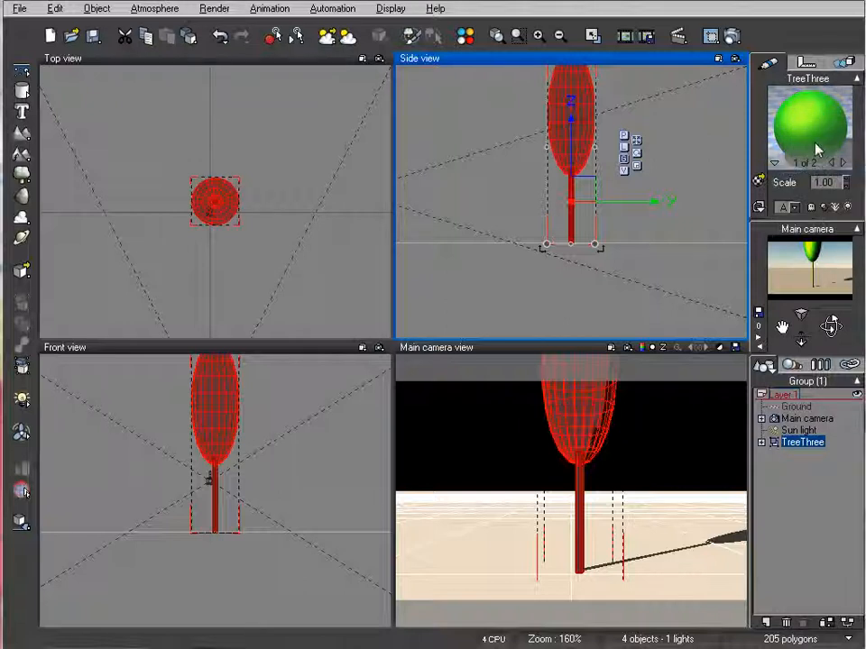
pyautogui.click(765, 180)
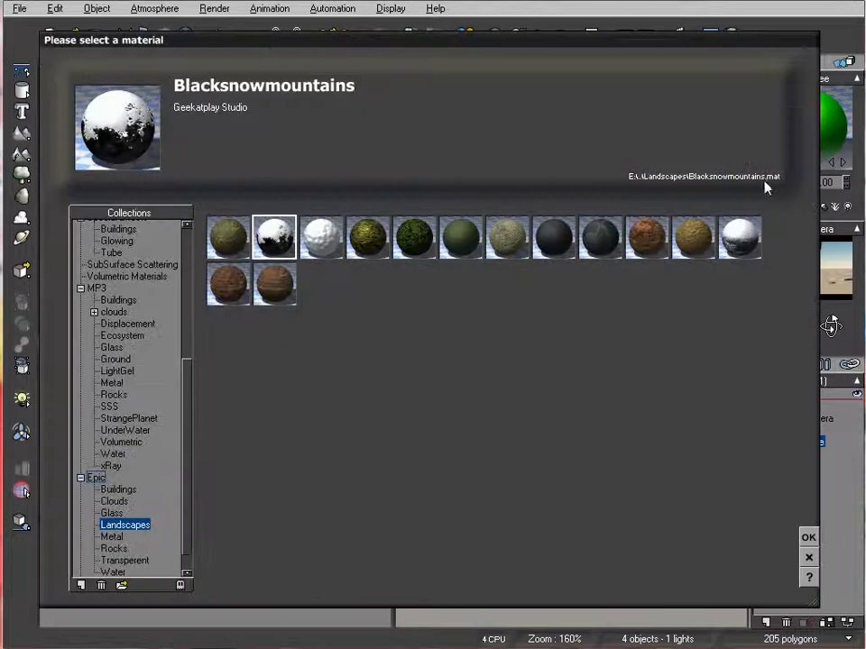
pyautogui.click(809, 559)
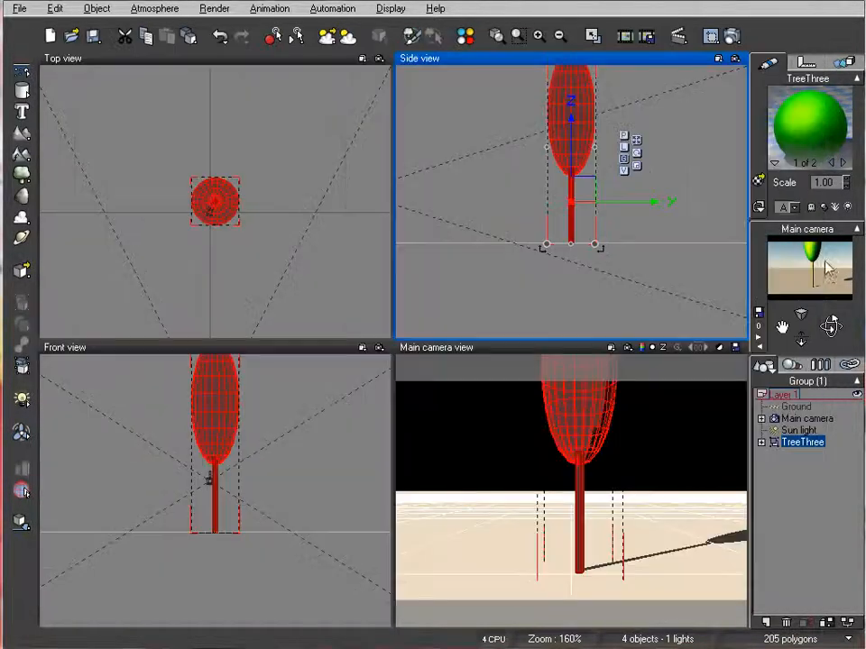
# Open the tree crown's green material for editing and rename it CartoonGreen
pyautogui.doubleClick(812, 126)
pyautogui.moveTo(489, 114); pyautogui.dragTo(463, 112)
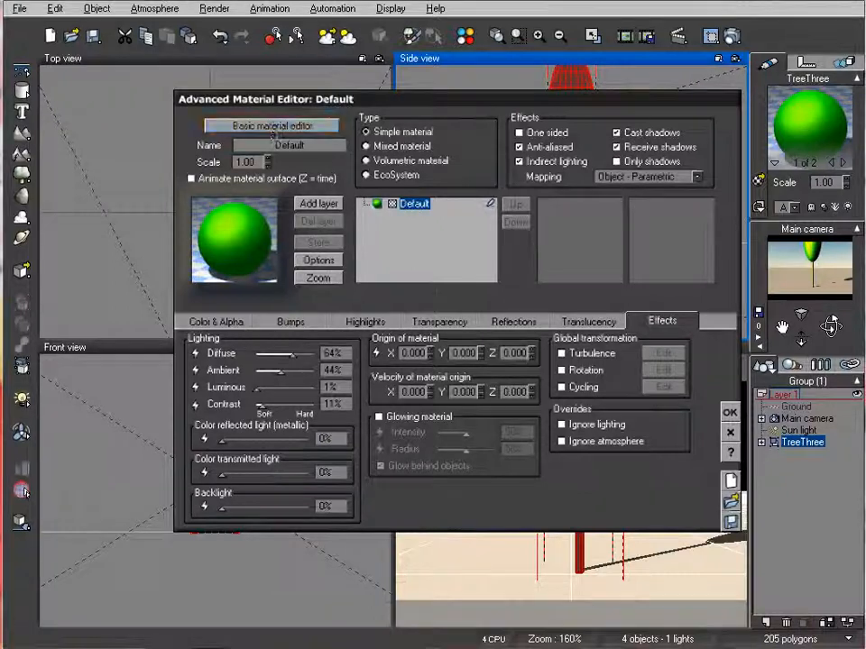
pyautogui.doubleClick(328, 147)
pyautogui.write('Ca')
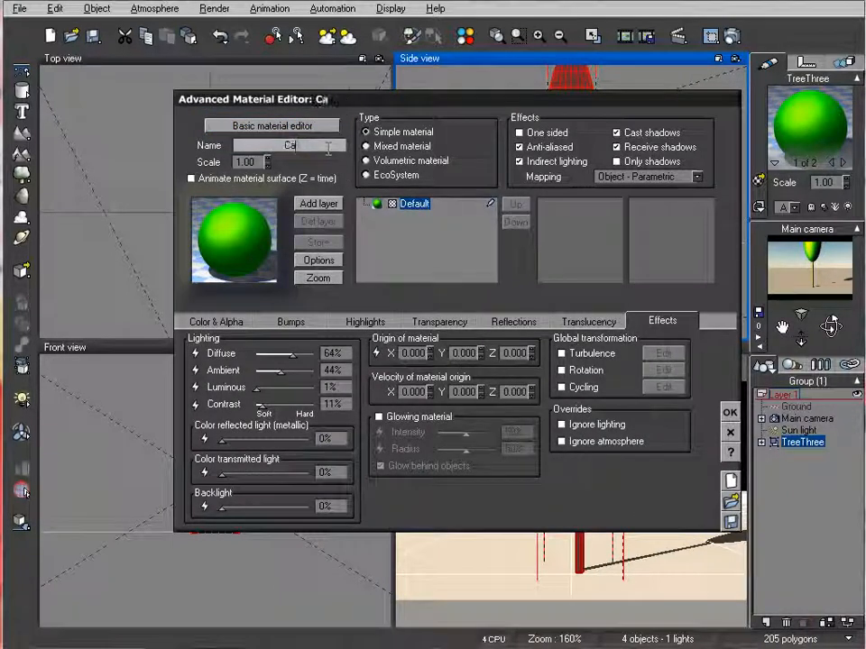
pyautogui.write('rtoonGreen')
pyautogui.press('Return')
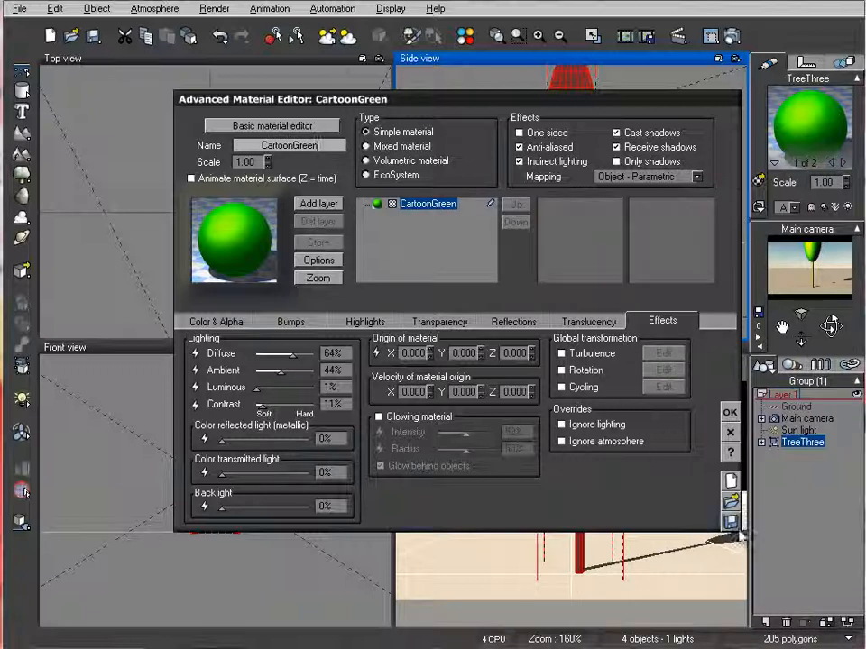
# Save the green material as CartoonGreen.mat in the Cartoon folder and accept the material settings
pyautogui.click(731, 522)
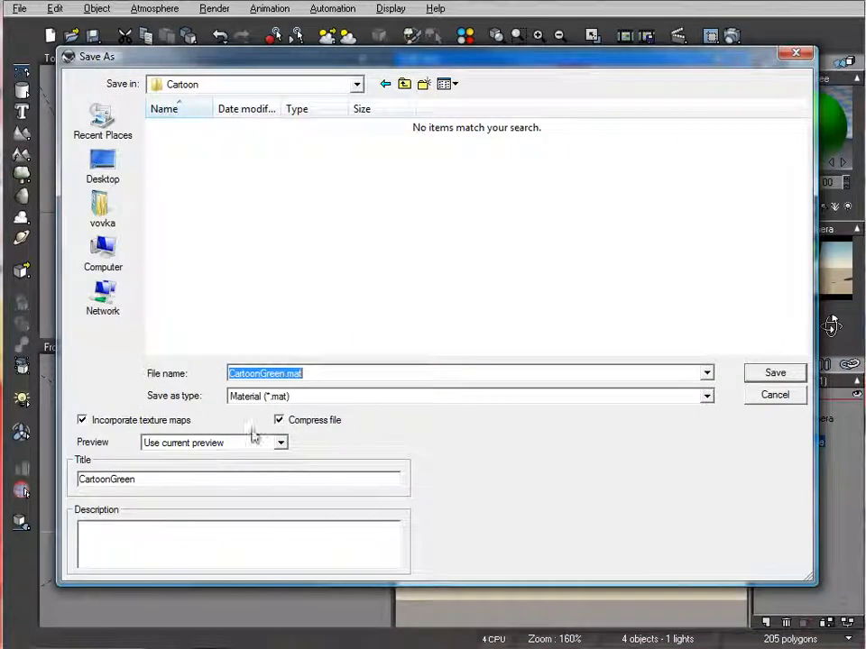
pyautogui.click(798, 377)
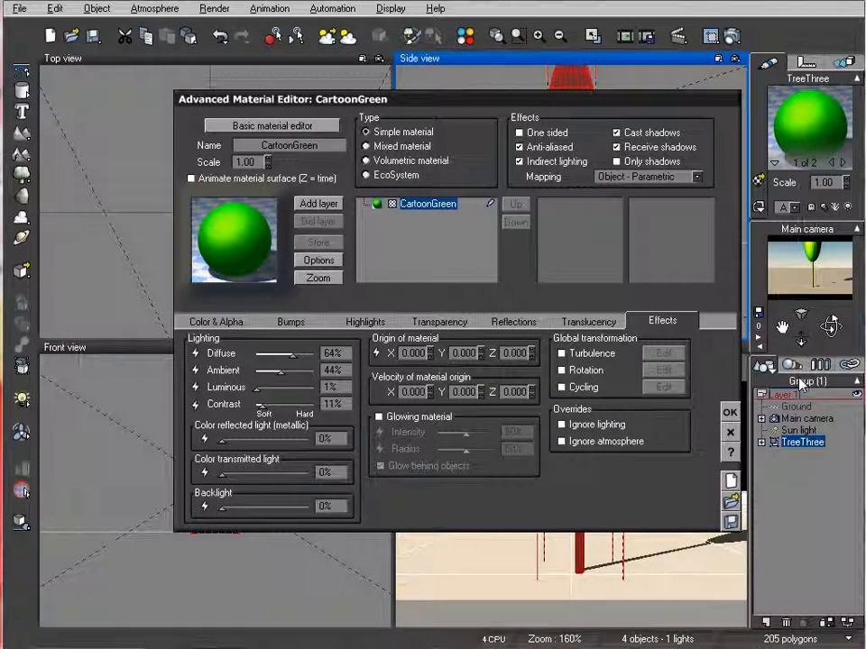
pyautogui.click(729, 412)
# Delete the TreeThree group from the scene and add a new sphere
pyautogui.click(803, 442)
pyautogui.press('Delete')
pyautogui.moveTo(132, 194); pyautogui.dragTo(217, 219, button='right')
pyautogui.scroll(-4, 184, 175)
pyautogui.scroll(-4, 183, 177)
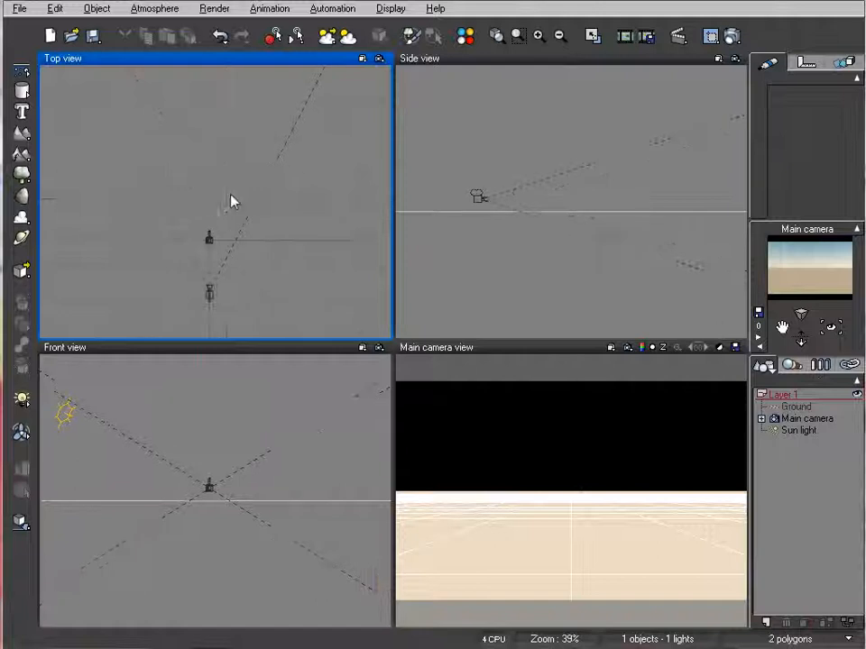
pyautogui.click(23, 91)
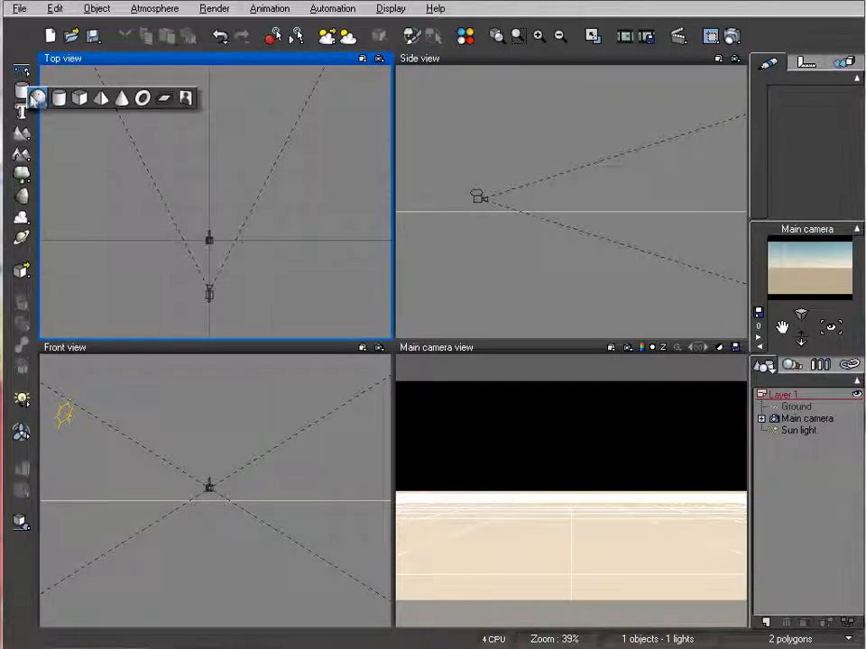
pyautogui.click(40, 97)
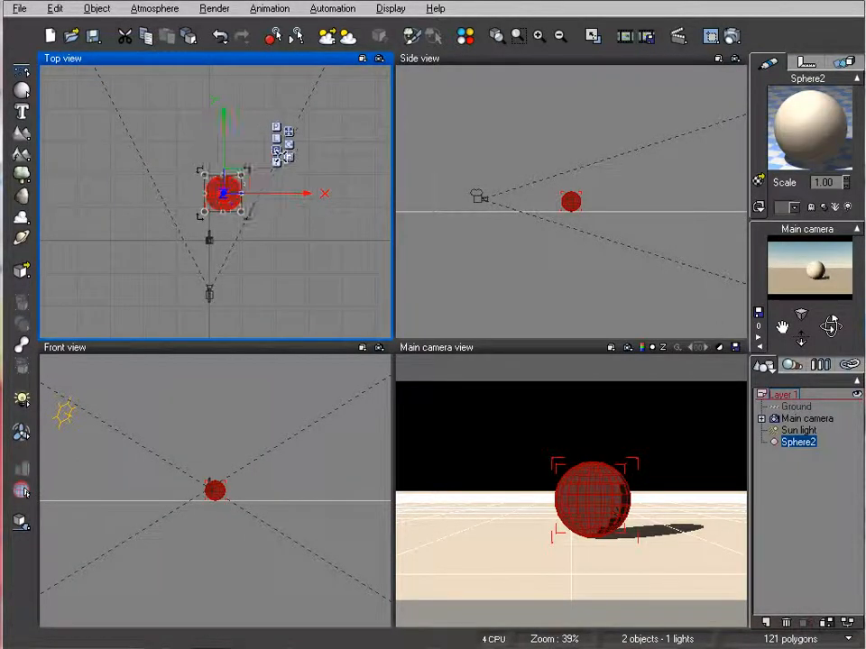
# Enlarge the sphere and flatten it to about half its width, sunk mostly below the ground like a low hill
pyautogui.moveTo(585, 162); pyautogui.dragTo(445, 184, button='right')
pyautogui.scroll(-3, 573, 196)
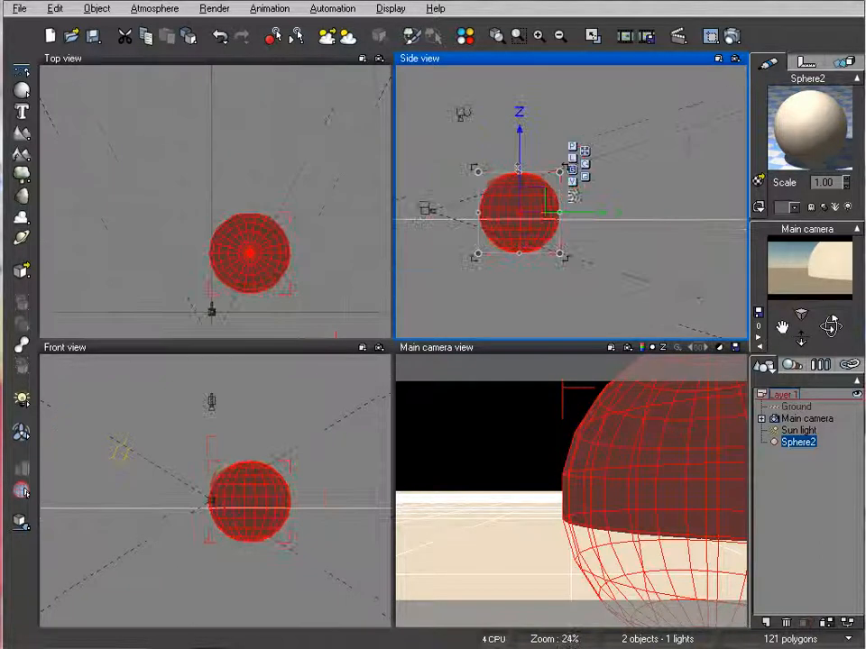
pyautogui.moveTo(559, 172); pyautogui.dragTo(547, 224)
pyautogui.moveTo(282, 244); pyautogui.dragTo(317, 216, button='right')
pyautogui.moveTo(297, 196); pyautogui.dragTo(304, 221)
pyautogui.moveTo(622, 207); pyautogui.dragTo(712, 201, button='right')
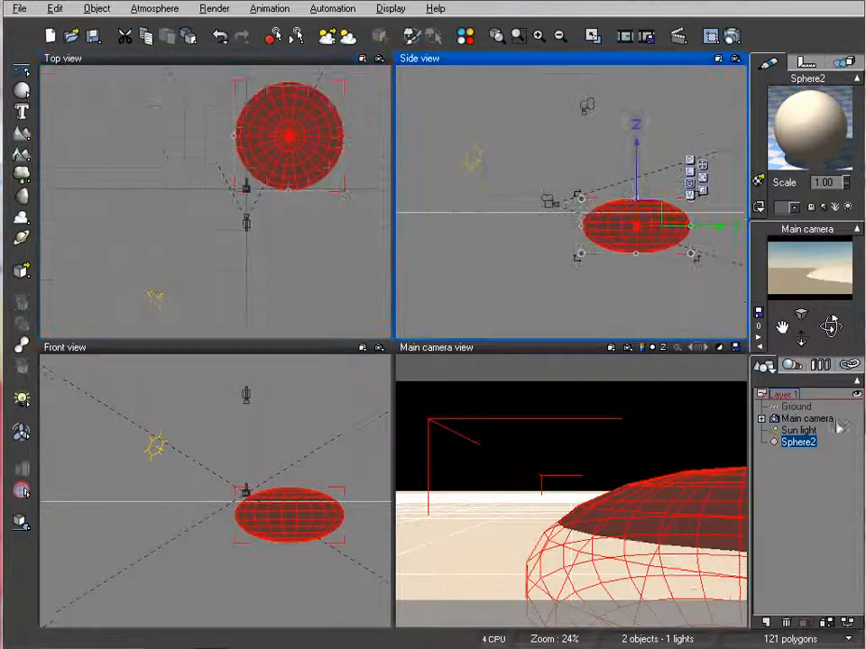
# Raise the main camera to a height of about 12.3 m above the ground
pyautogui.click(808, 419)
pyautogui.moveTo(559, 218); pyautogui.dragTo(552, 198)
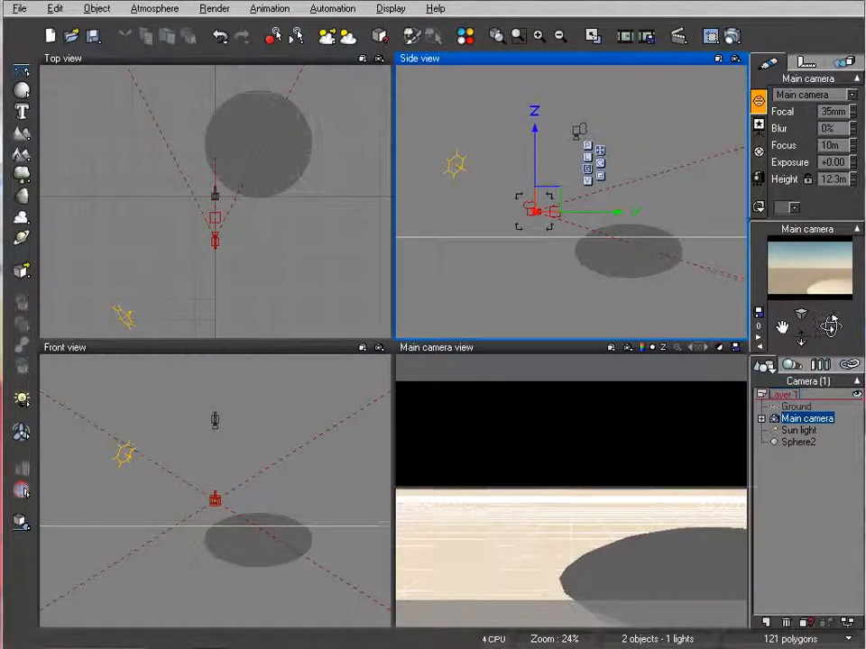
pyautogui.click(186, 233)
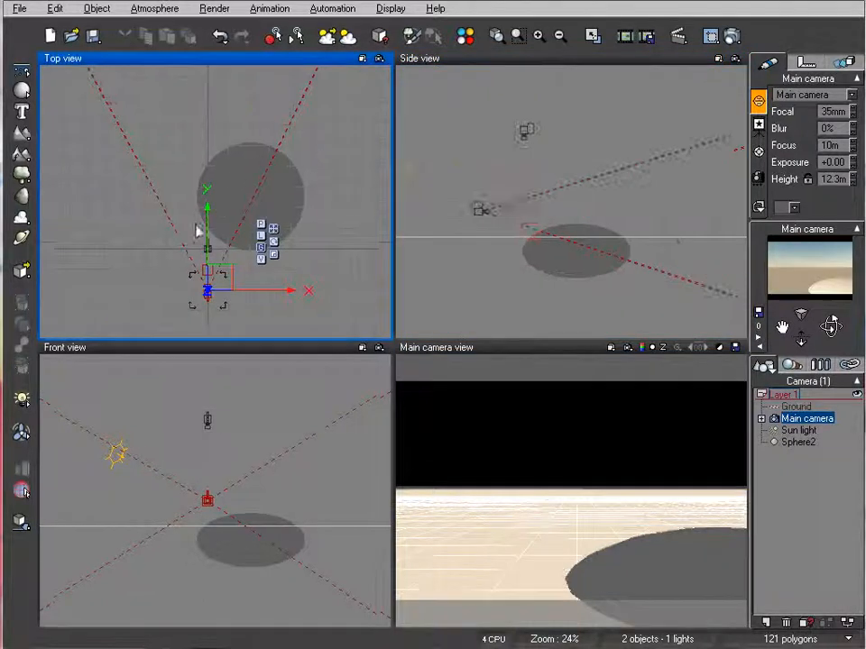
# Shrink the flattened hill sphere and position it near the camera, on the right of the camera's view
pyautogui.click(241, 169)
pyautogui.moveTo(213, 164); pyautogui.dragTo(233, 194)
pyautogui.moveTo(286, 230); pyautogui.dragTo(271, 221)
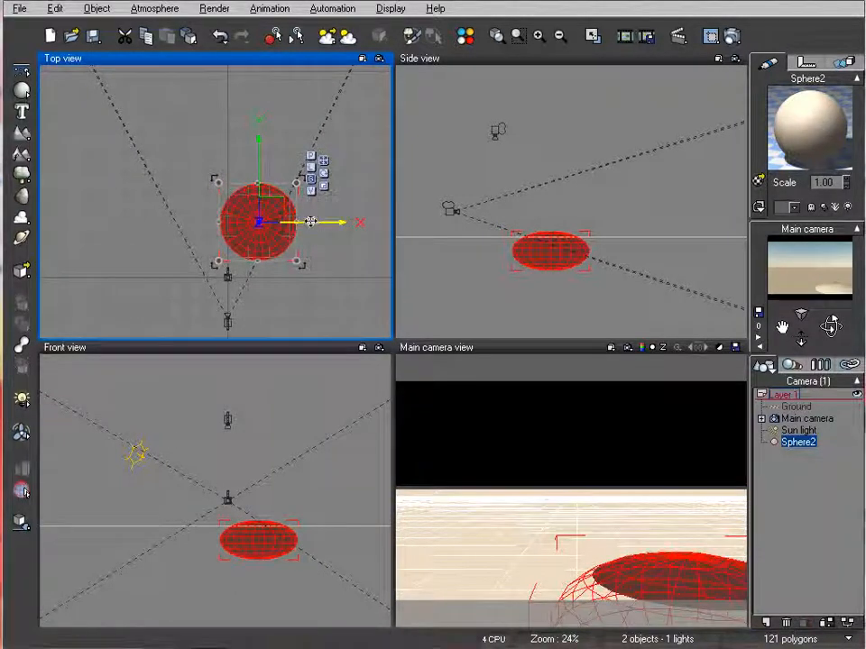
pyautogui.moveTo(333, 283); pyautogui.dragTo(374, 290, button='right')
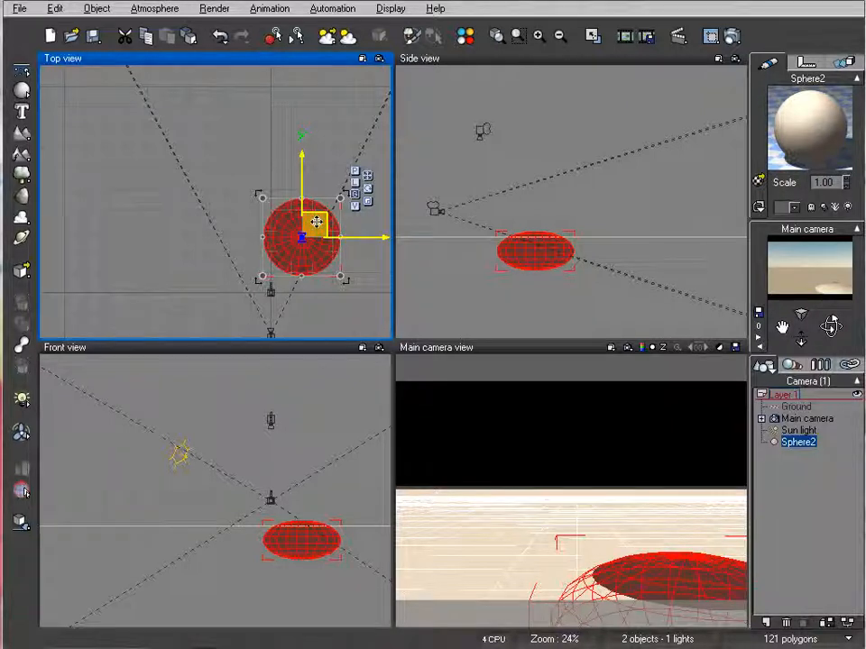
# Duplicate the flattened hill to the far left and scale the copy down to a smaller hill
pyautogui.keyDown('ctrl'); pyautogui.moveTo(317, 226); pyautogui.dragTo(265, 141); pyautogui.keyUp('ctrl')
pyautogui.moveTo(645, 211); pyautogui.dragTo(615, 203, button='right')
pyautogui.click(242, 170)
pyautogui.moveTo(246, 166); pyautogui.dragTo(222, 216)
pyautogui.moveTo(179, 268); pyautogui.dragTo(202, 246)
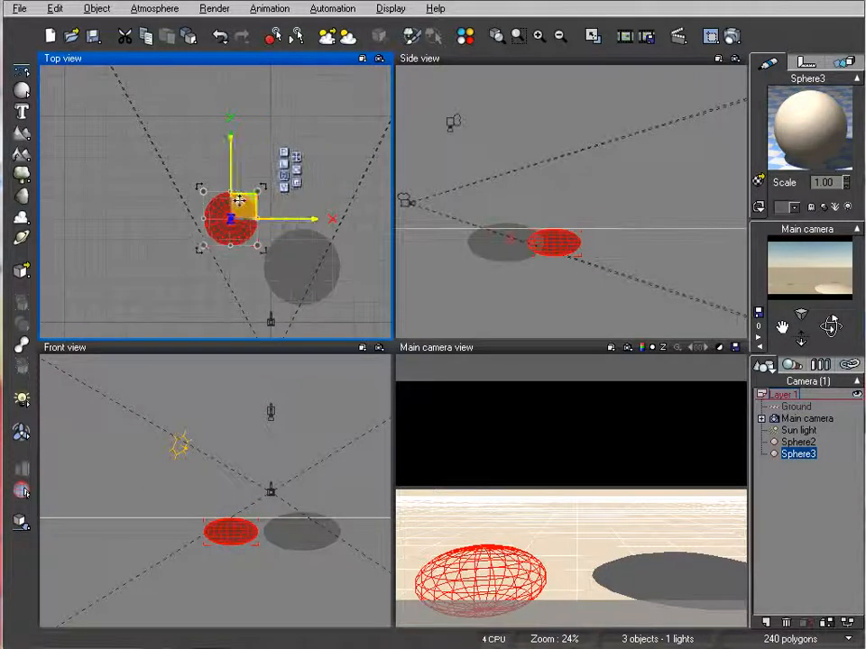
# Move the smaller hill closer to the camera and raise it so its upper half rises above the ground
pyautogui.moveTo(241, 199); pyautogui.dragTo(238, 220)
pyautogui.moveTo(607, 241); pyautogui.dragTo(569, 237, button='right')
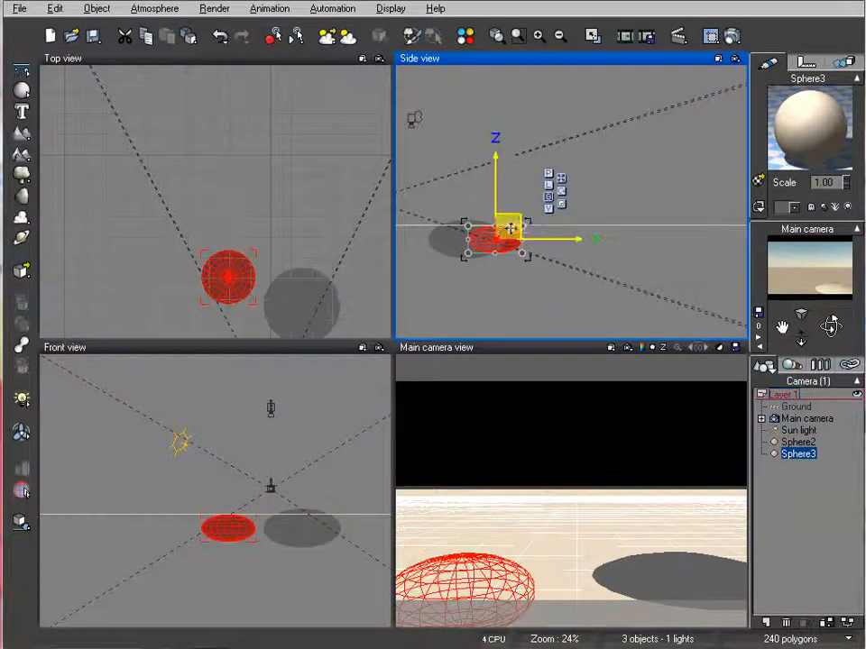
pyautogui.moveTo(509, 229); pyautogui.dragTo(506, 222)
pyautogui.moveTo(234, 223); pyautogui.dragTo(284, 220, button='right')
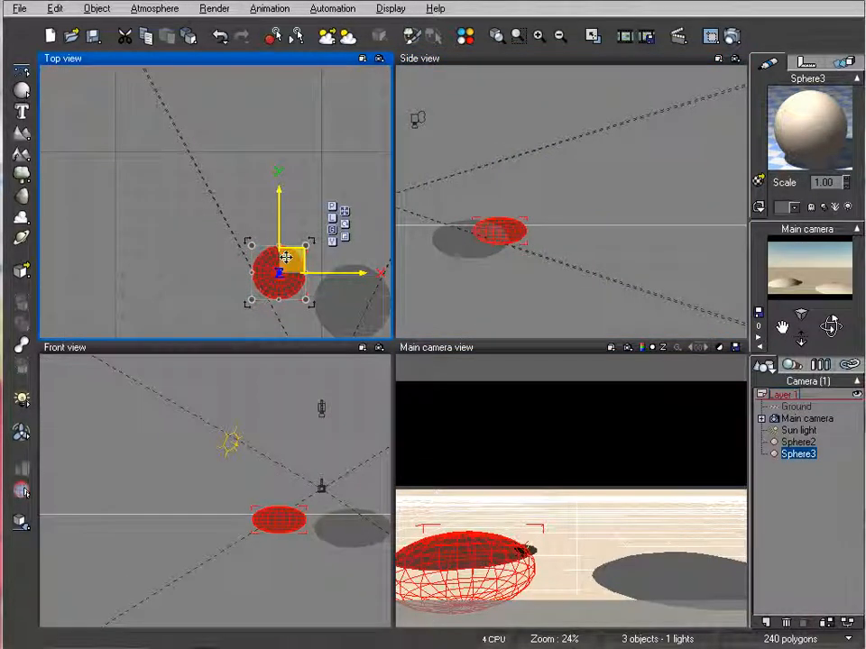
# Copy and paste the small hill, place the copy behind it, enlarge it to about twice the size and adjust its height
pyautogui.hotkey('ctrl', 'c')
pyautogui.hotkey('ctrl', 'v')
pyautogui.moveTo(293, 259); pyautogui.dragTo(276, 162)
pyautogui.moveTo(291, 203); pyautogui.dragTo(362, 233)
pyautogui.moveTo(270, 203); pyautogui.dragTo(272, 232, button='right')
pyautogui.moveTo(297, 218); pyautogui.dragTo(310, 213)
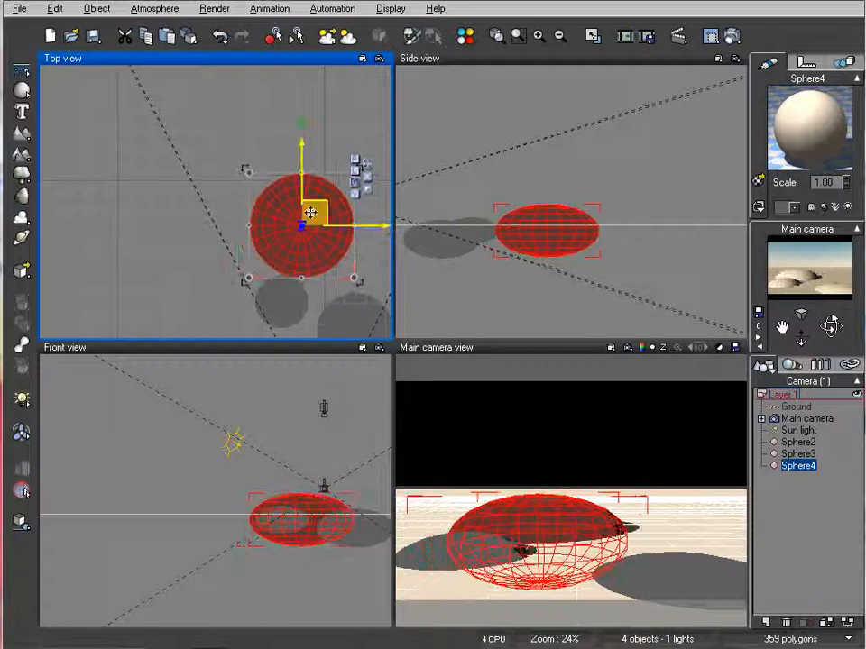
pyautogui.click(572, 233)
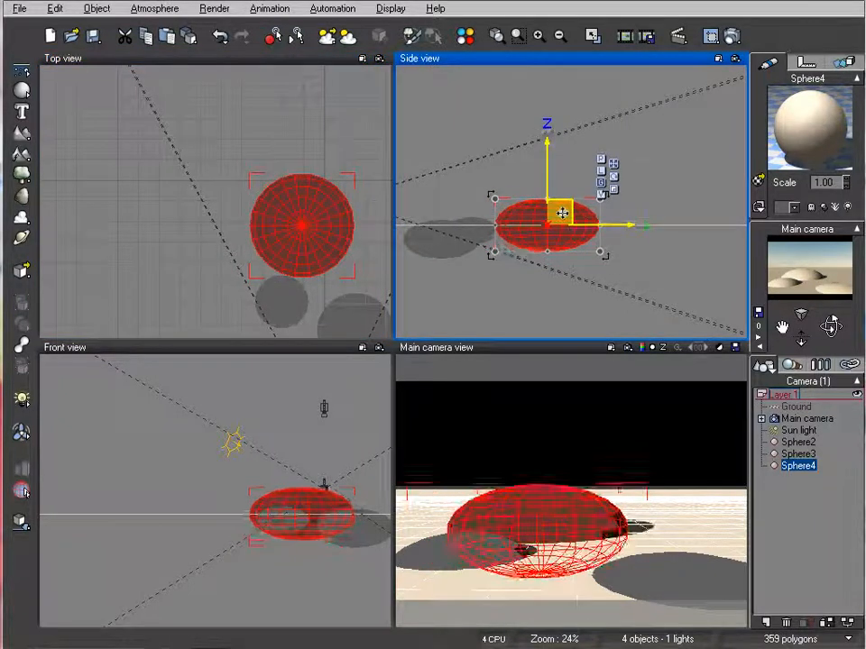
pyautogui.moveTo(230, 202)
pyautogui.mouseDown(button='right')
pyautogui.moveTo(215, 215)
pyautogui.moveTo(213, 200)
pyautogui.mouseUp(button='right')
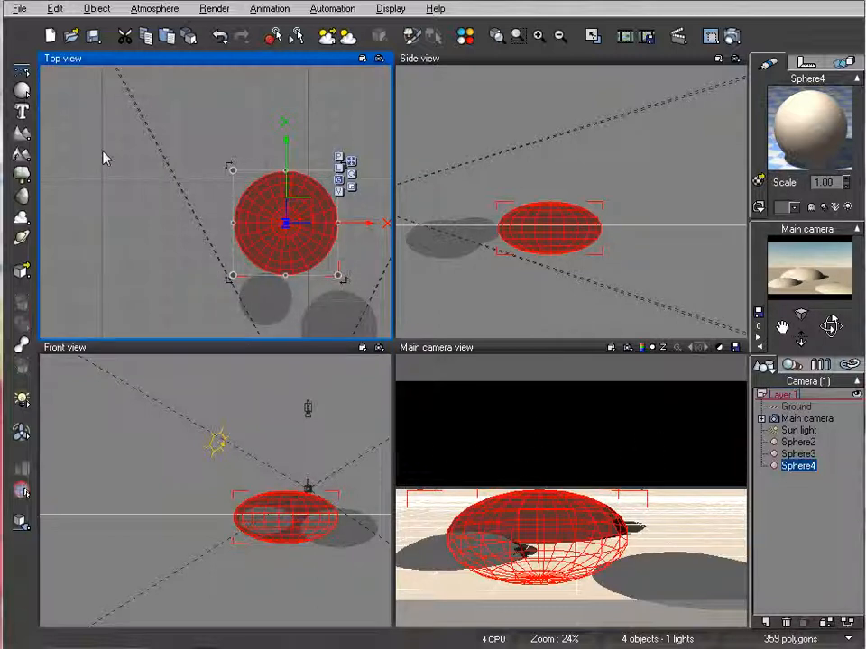
# Add a new sphere, enlarge it into a big round hill behind the others at the far left and sink it into the ground
pyautogui.click(31, 92)
pyautogui.moveTo(211, 154); pyautogui.dragTo(235, 197, button='right')
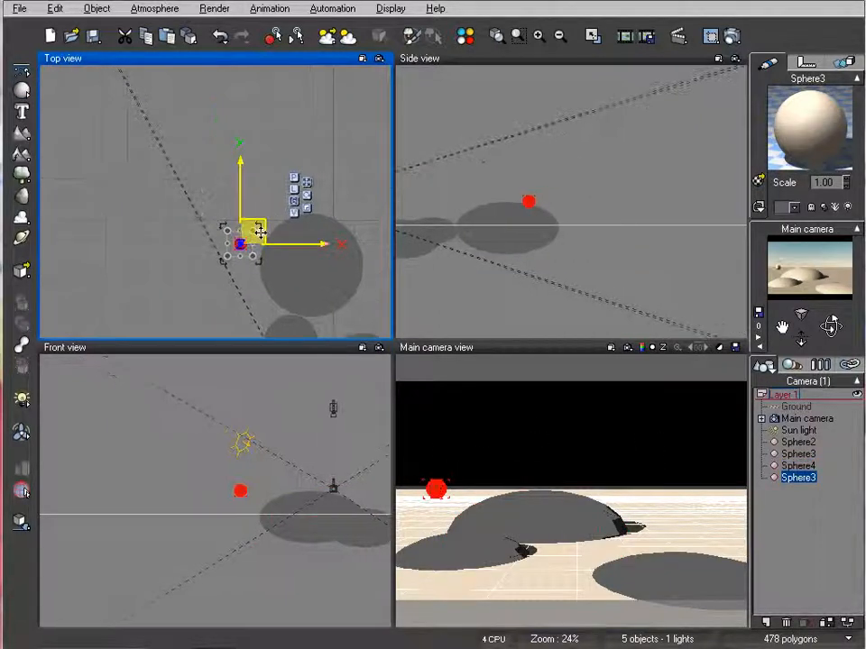
pyautogui.moveTo(260, 233); pyautogui.dragTo(238, 137)
pyautogui.click(628, 206)
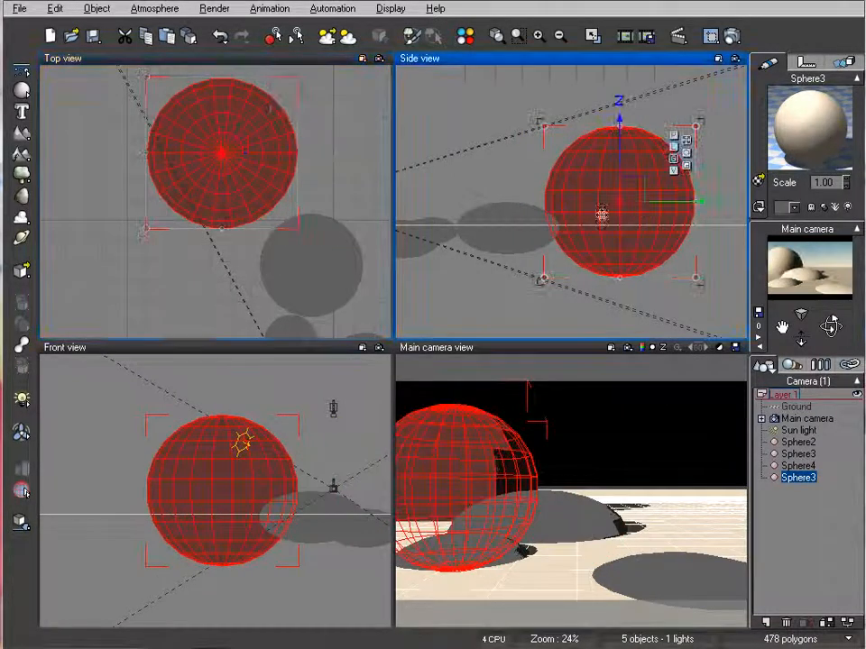
pyautogui.moveTo(622, 158); pyautogui.dragTo(636, 219)
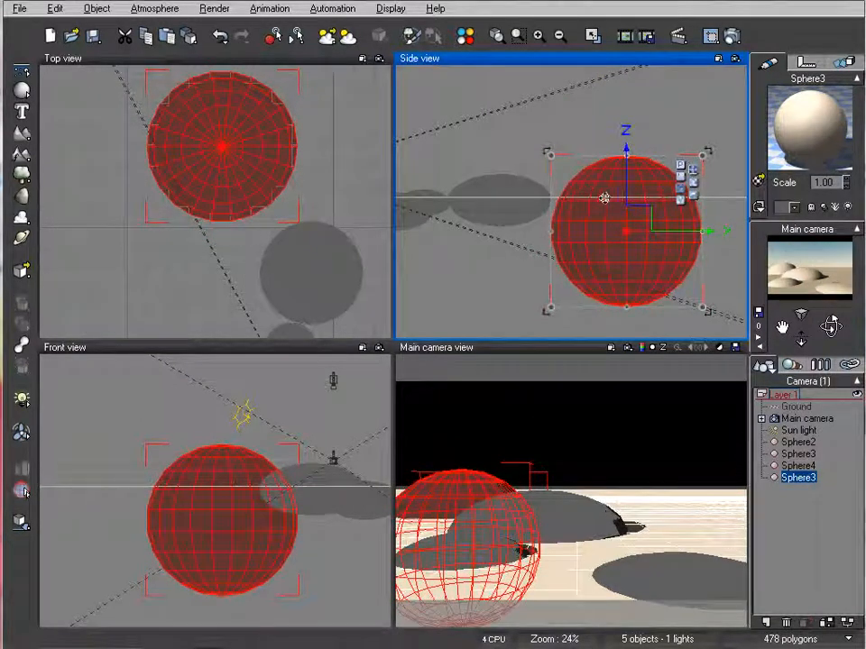
# Add another sphere far back on the right, enlarge it into the biggest hill and sink its lower half below the ground
pyautogui.click(252, 179)
pyautogui.scroll(-4, 223, 208)
pyautogui.moveTo(333, 136); pyautogui.dragTo(349, 221, button='right')
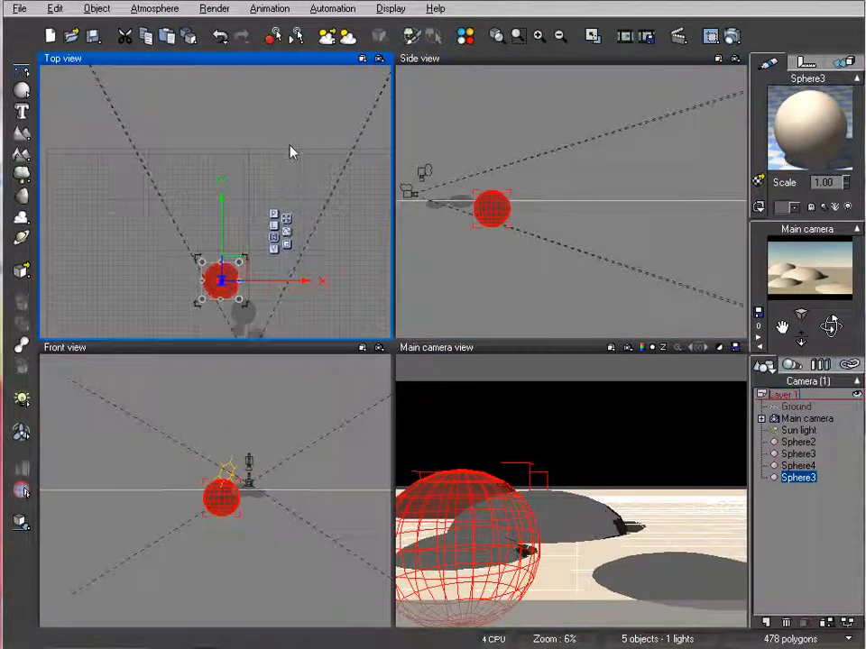
pyautogui.click(21, 90)
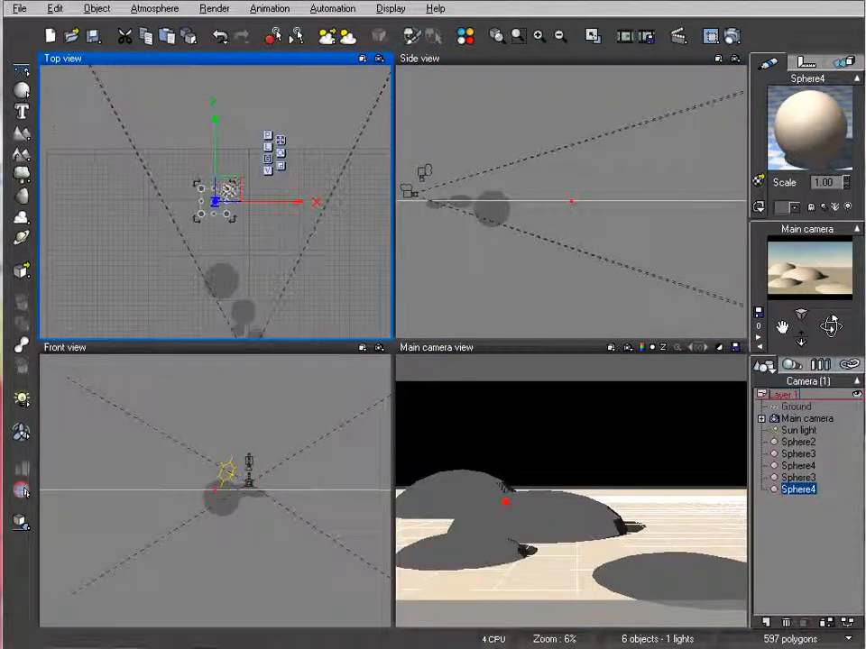
pyautogui.moveTo(246, 173); pyautogui.dragTo(308, 167)
pyautogui.moveTo(659, 172); pyautogui.dragTo(580, 169, button='right')
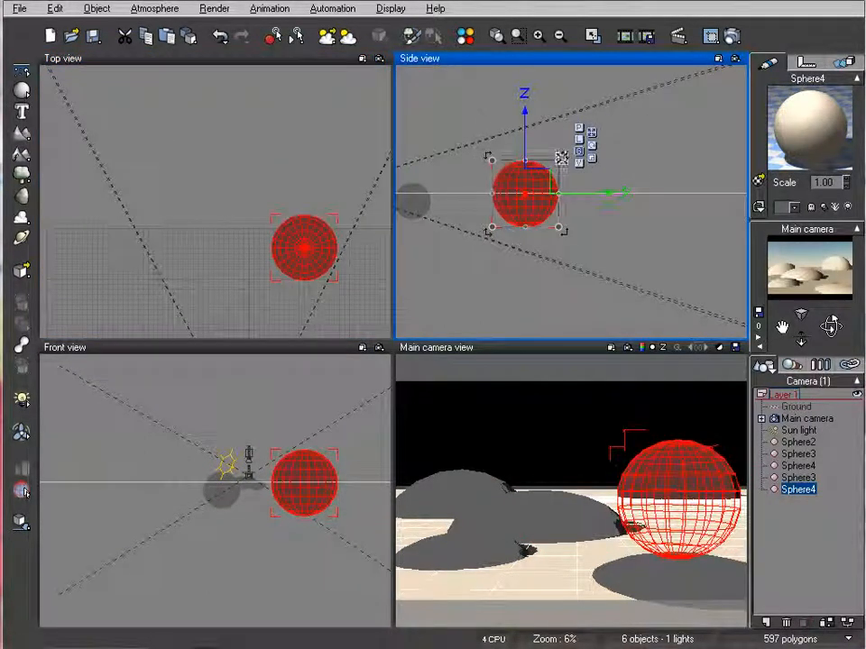
pyautogui.moveTo(561, 158); pyautogui.dragTo(666, 147)
pyautogui.moveTo(555, 159); pyautogui.dragTo(544, 197)
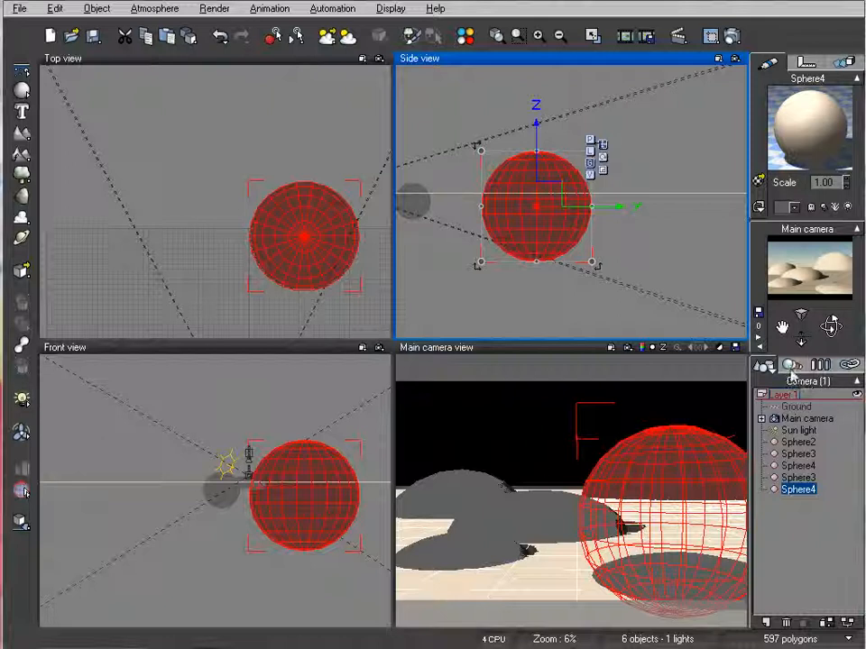
# Duplicate the medium flattened hill and place the copy on the right, in front of the biggest hill
pyautogui.moveTo(535, 195); pyautogui.dragTo(622, 197)
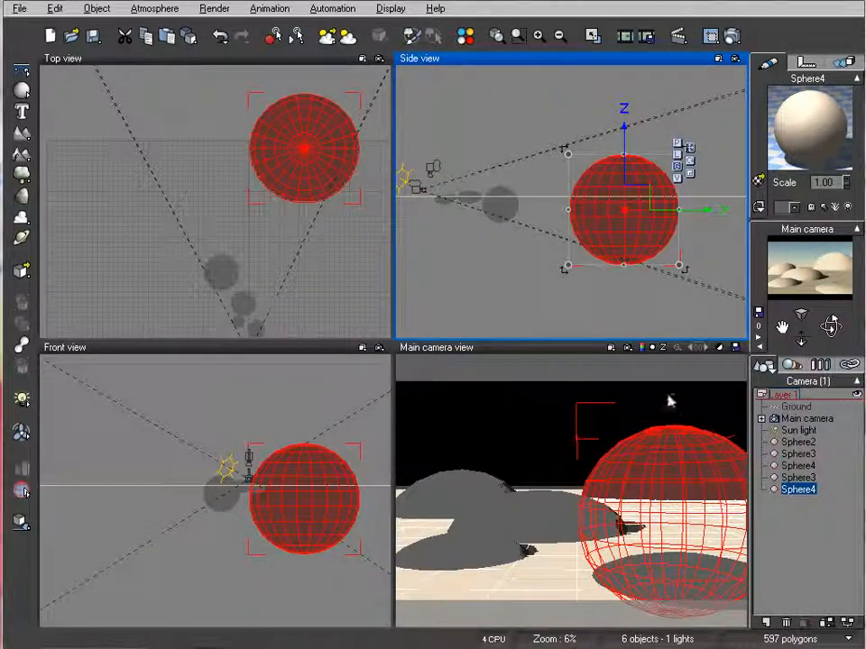
pyautogui.moveTo(209, 219); pyautogui.dragTo(204, 122, button='right')
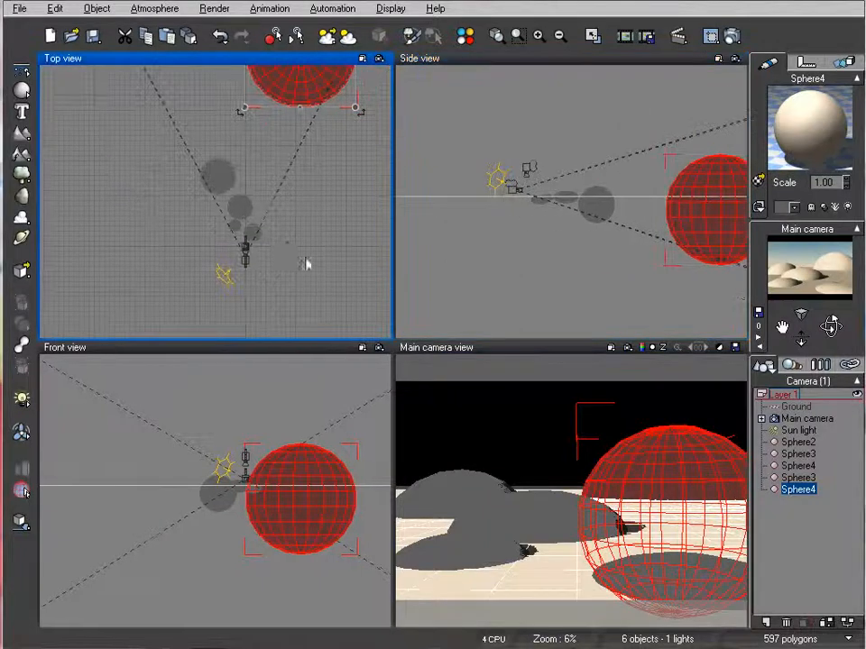
pyautogui.scroll(5, 289, 247)
pyautogui.moveTo(313, 250); pyautogui.dragTo(199, 183, button='right')
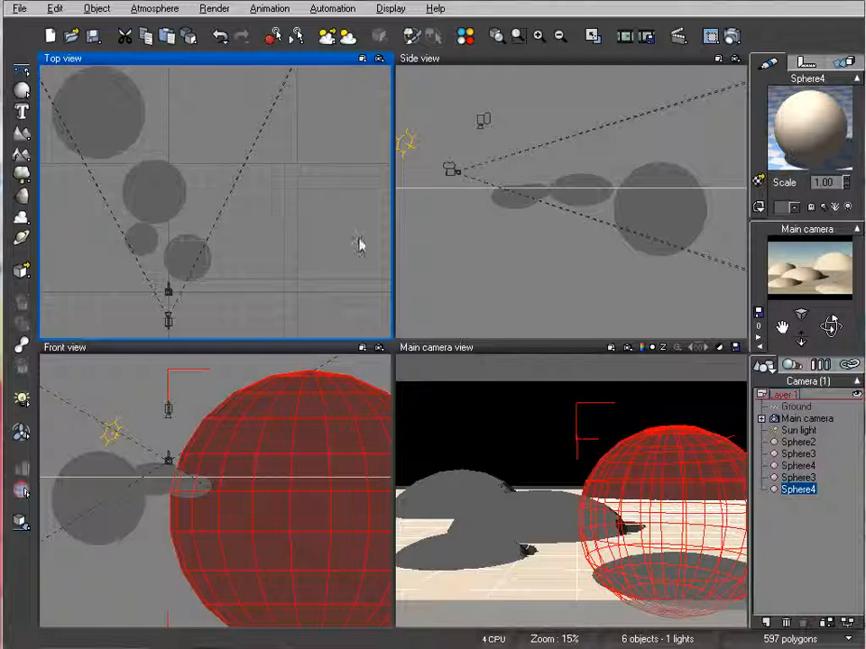
pyautogui.click(146, 187)
pyautogui.keyDown('alt'); pyautogui.moveTo(170, 177); pyautogui.dragTo(251, 131); pyautogui.keyUp('alt')
pyautogui.moveTo(263, 293); pyautogui.dragTo(307, 261, button='right')
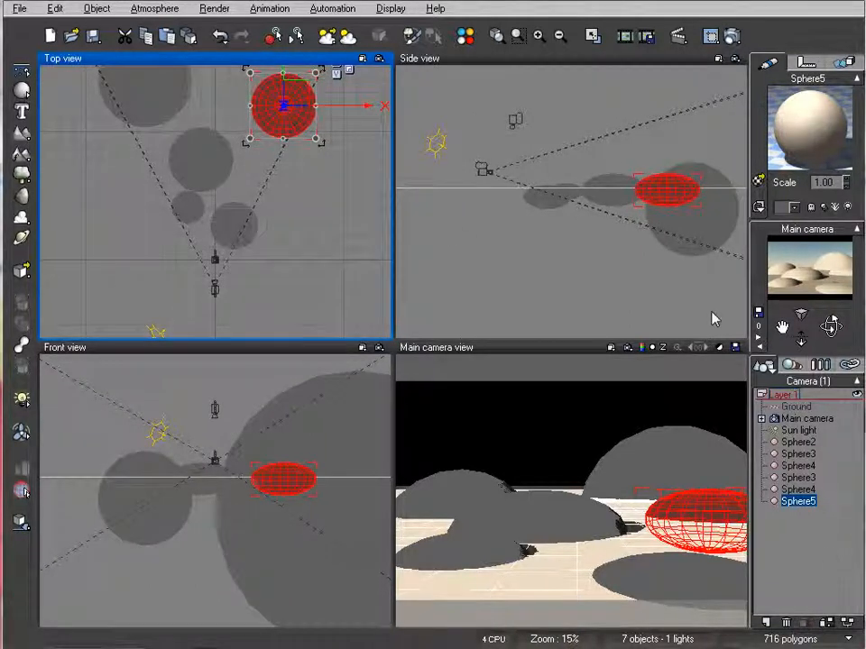
# Apply the saved CartoonGreen.mat material from the Cartoon folder to all six hill spheres
pyautogui.click(798, 442)
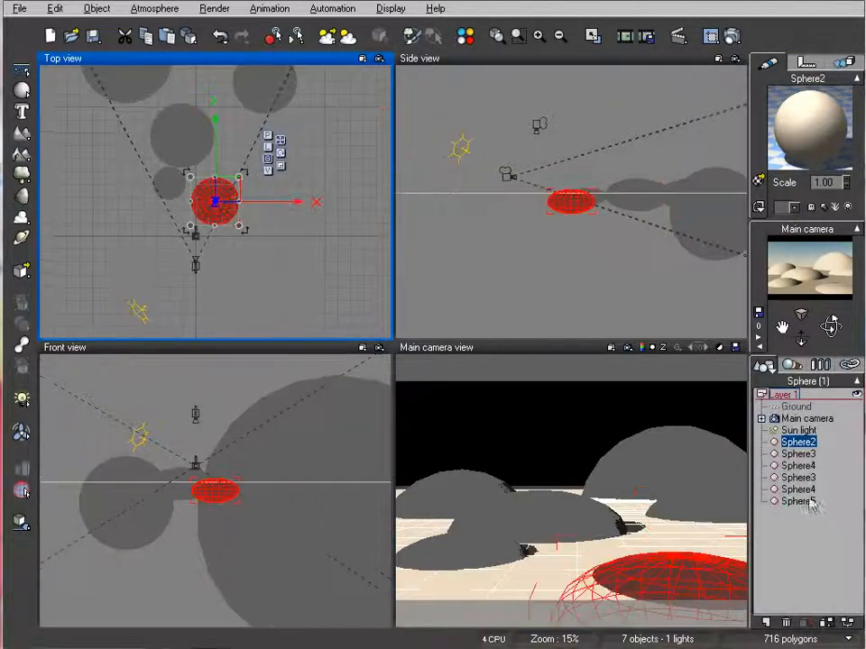
pyautogui.keyDown('shift'); pyautogui.click(798, 500); pyautogui.keyUp('shift')
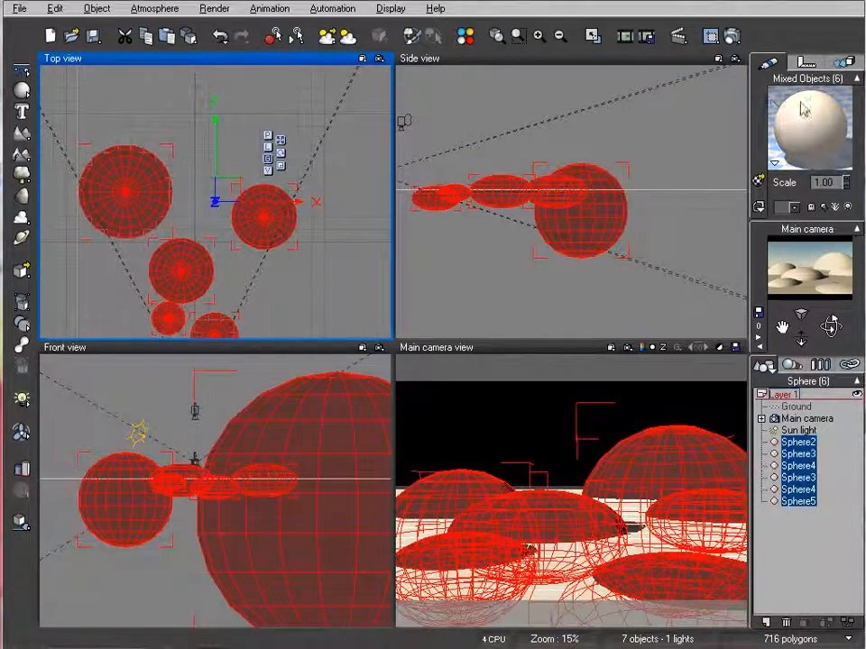
pyautogui.click(760, 187)
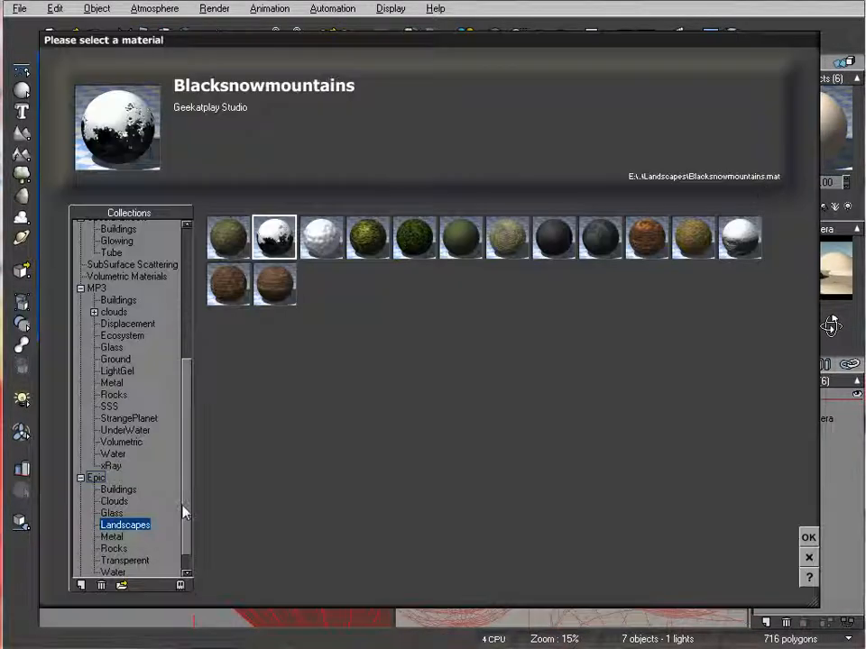
pyautogui.click(121, 585)
pyautogui.click(175, 136)
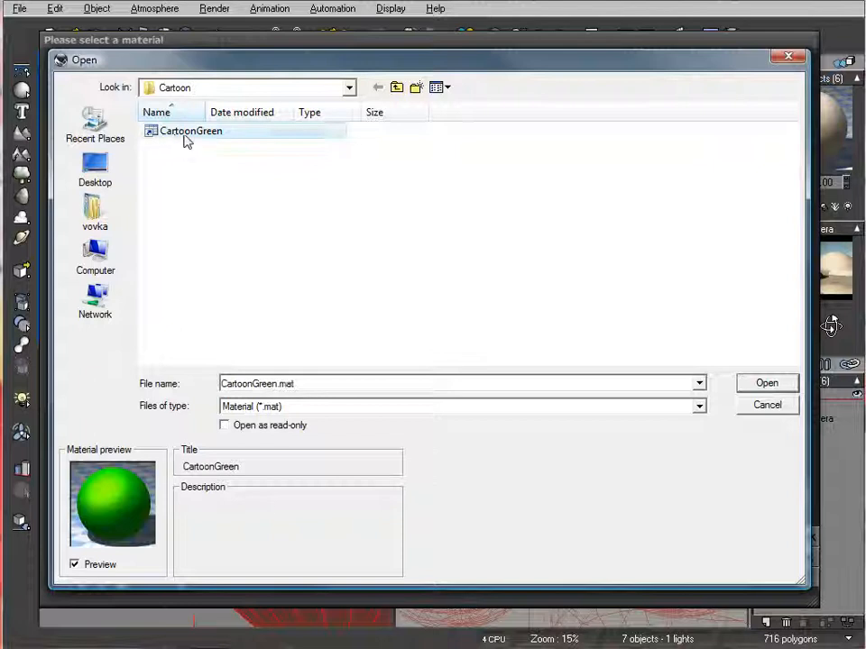
pyautogui.click(761, 388)
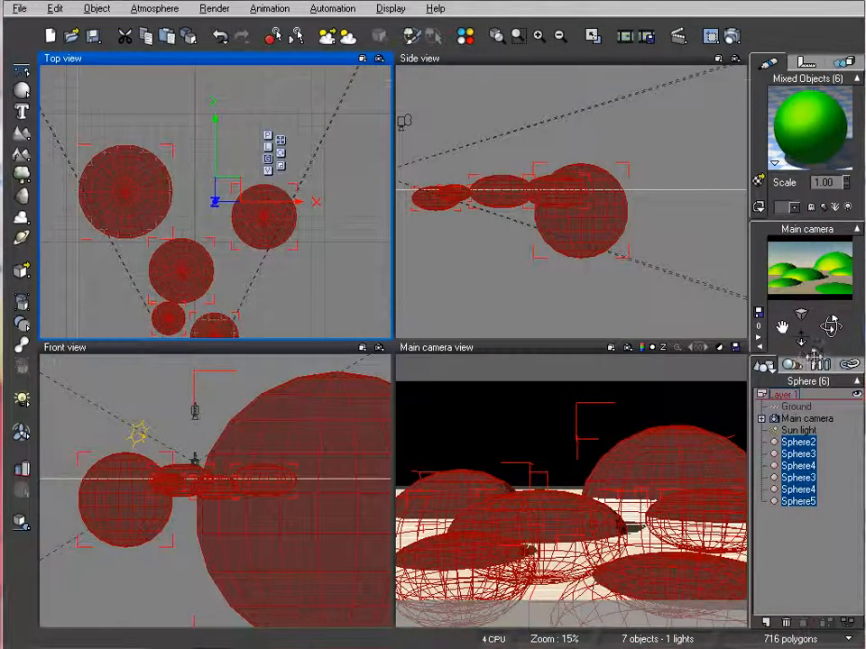
# Render the main camera view to check the green hills, then close the render display
pyautogui.click(732, 34)
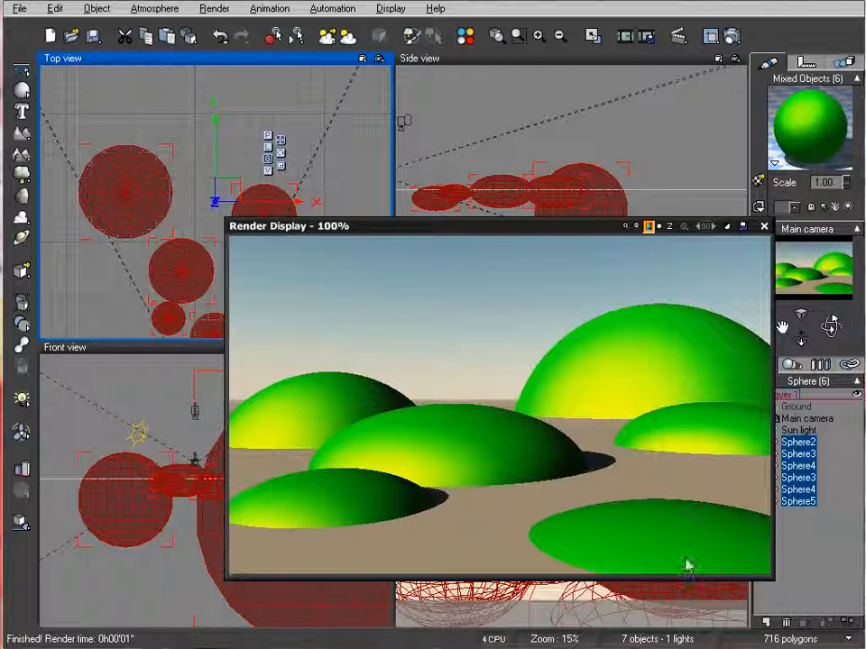
pyautogui.click(764, 227)
pyautogui.moveTo(455, 208); pyautogui.dragTo(568, 214, button='right')
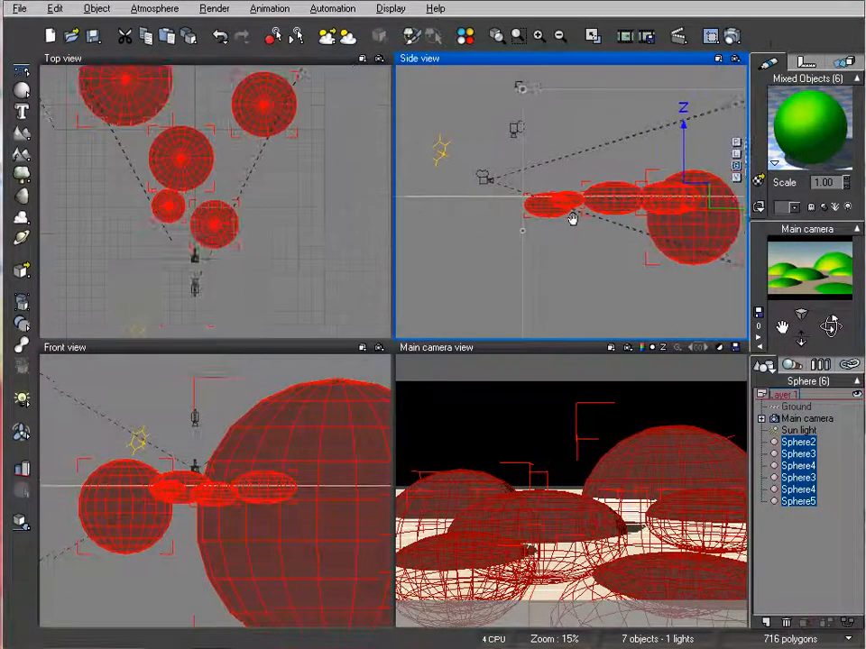
pyautogui.moveTo(645, 201); pyautogui.dragTo(593, 211, button='right')
# Give the Ground plane's material the solid Blue color map in the advanced material editor
pyautogui.click(795, 409)
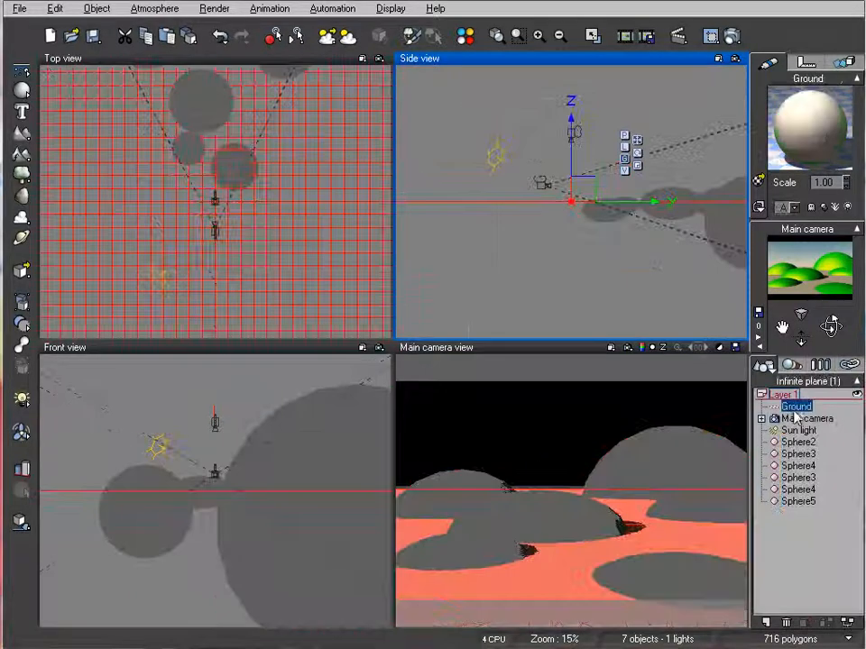
pyautogui.doubleClick(801, 146)
pyautogui.moveTo(450, 95); pyautogui.dragTo(410, 108)
pyautogui.click(270, 135)
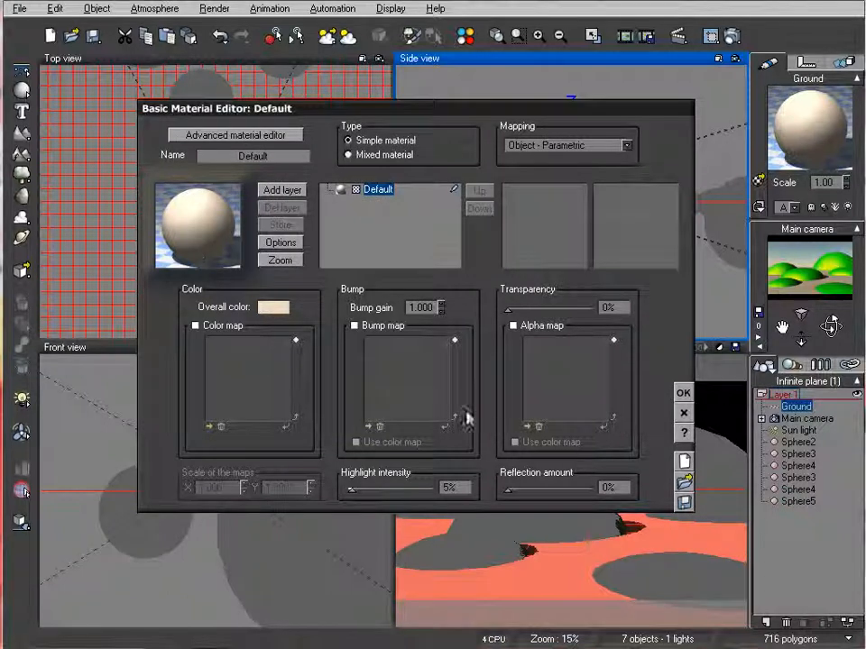
pyautogui.click(252, 135)
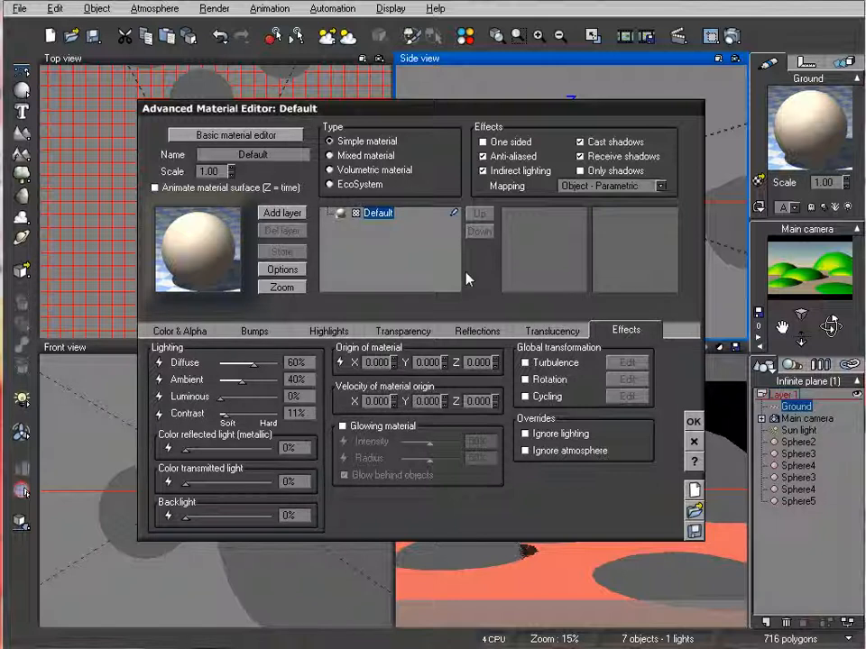
pyautogui.click(182, 330)
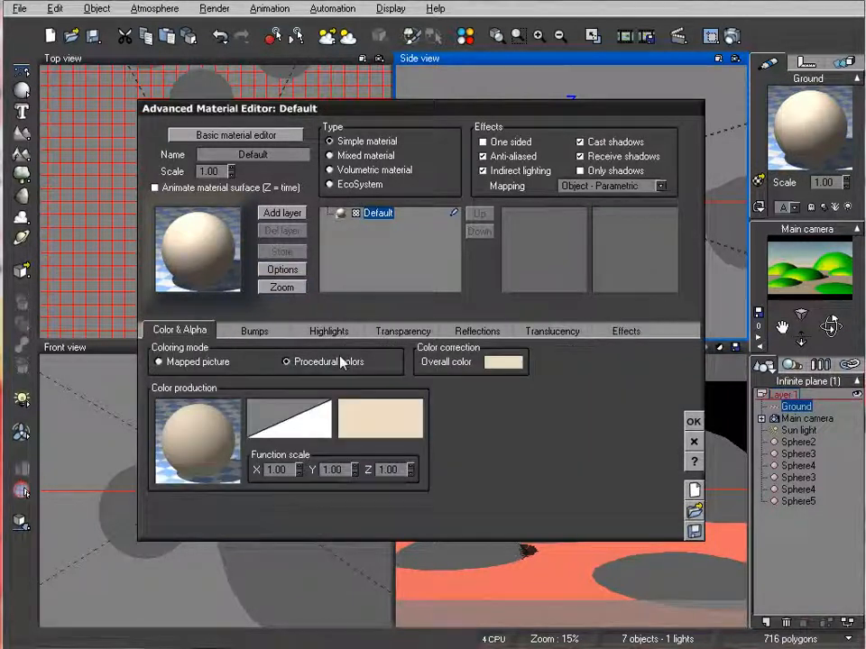
pyautogui.rightClick(386, 421)
pyautogui.click(372, 418)
pyautogui.doubleClick(372, 418)
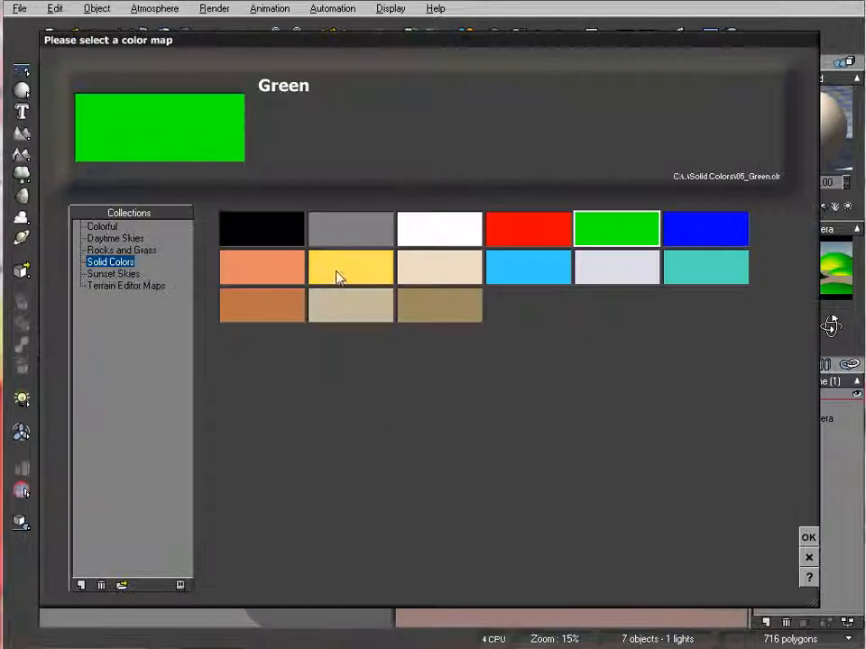
pyautogui.click(734, 229)
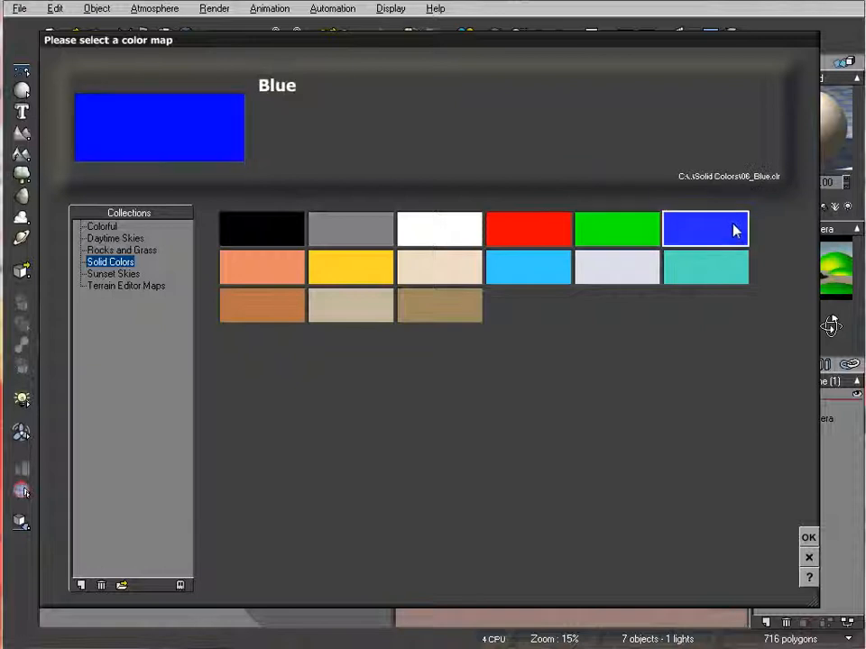
pyautogui.click(808, 537)
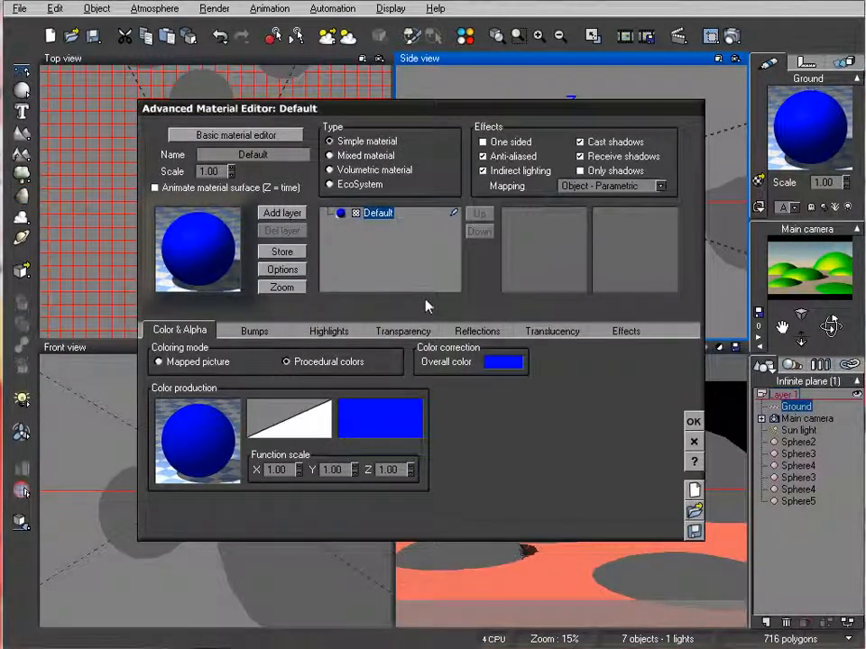
# Lighten the Ground material's procedural color to a sky blue with red 2, green 124 and blue 252
pyautogui.rightClick(379, 420)
pyautogui.click(402, 487)
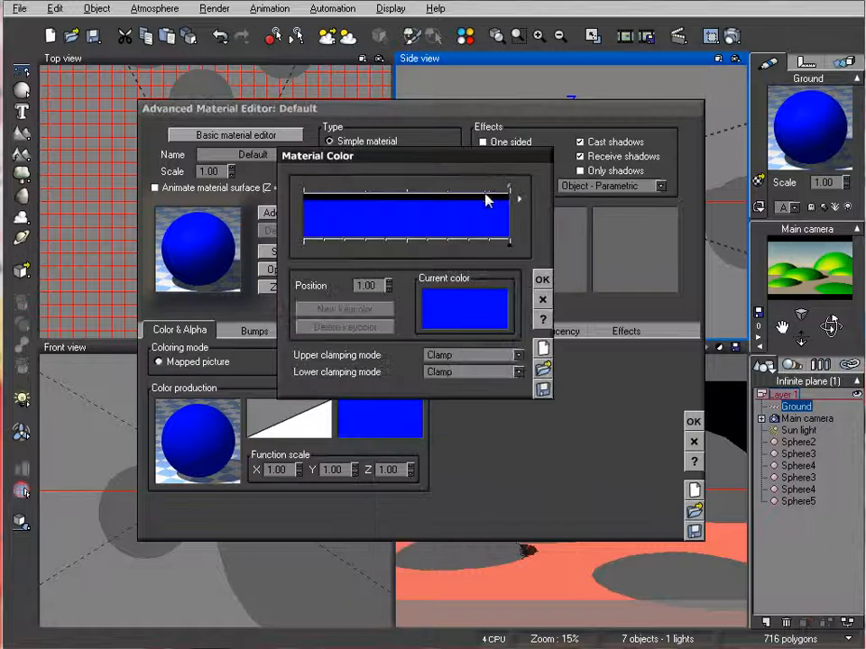
pyautogui.rightClick(487, 303)
pyautogui.click(510, 306)
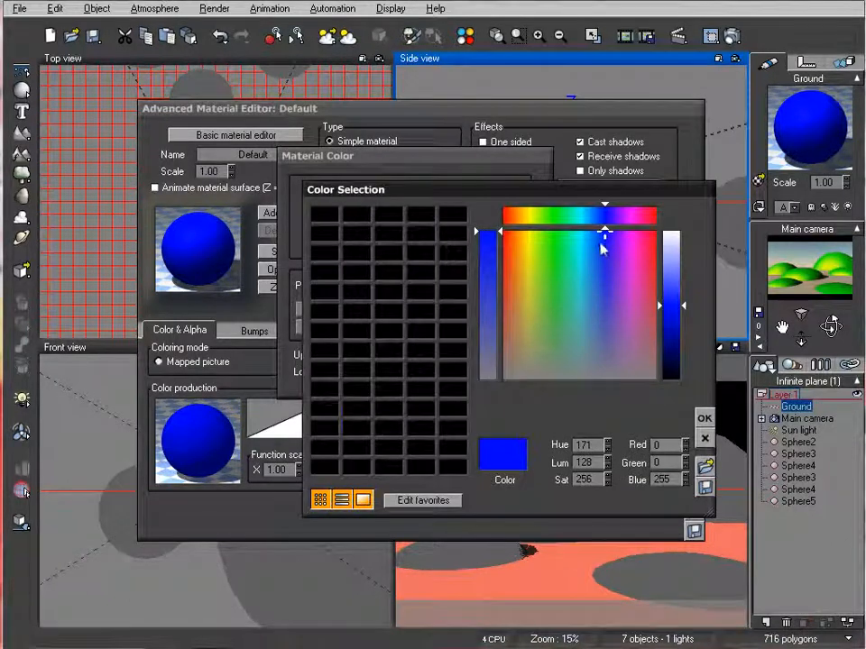
pyautogui.moveTo(604, 234); pyautogui.dragTo(593, 233)
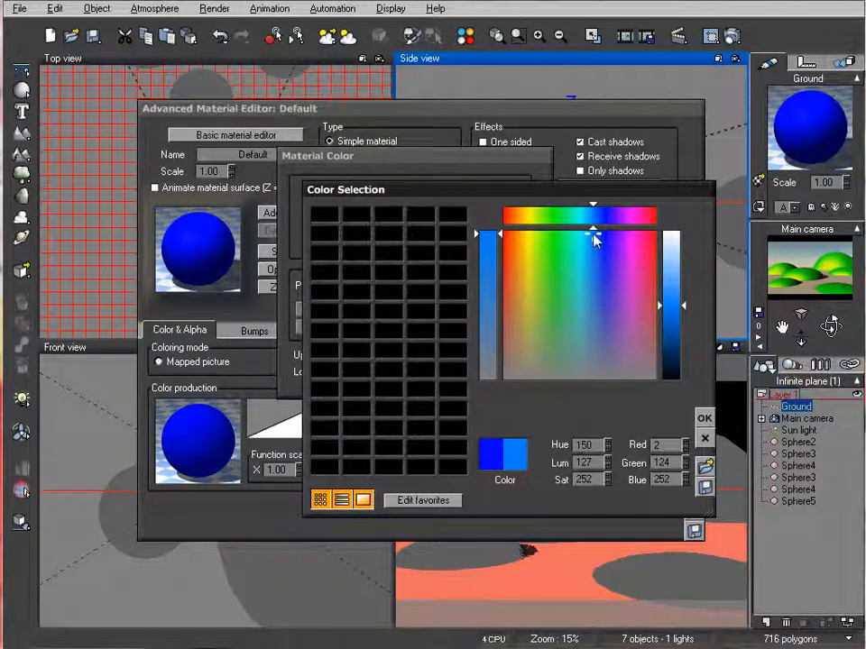
pyautogui.click(705, 417)
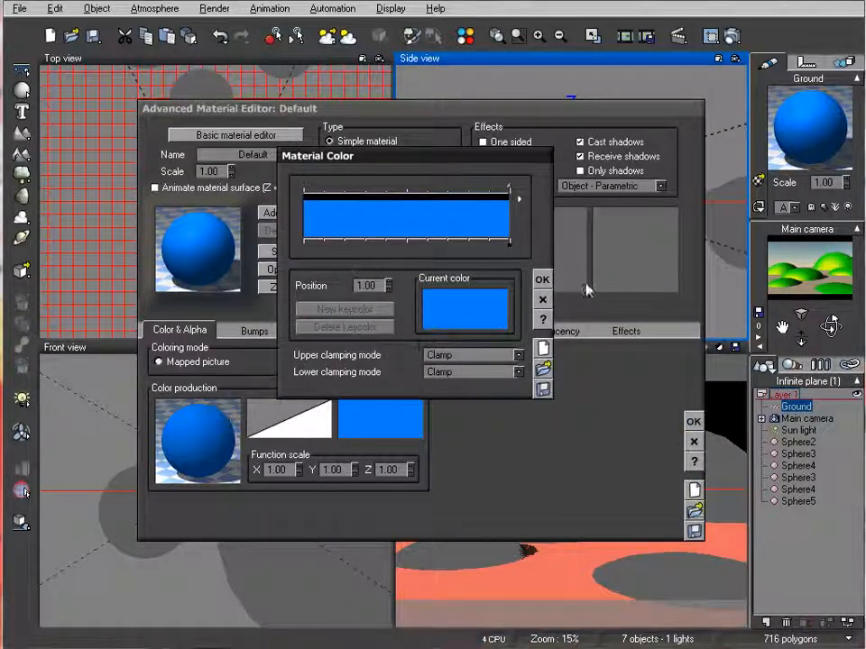
pyautogui.click(541, 280)
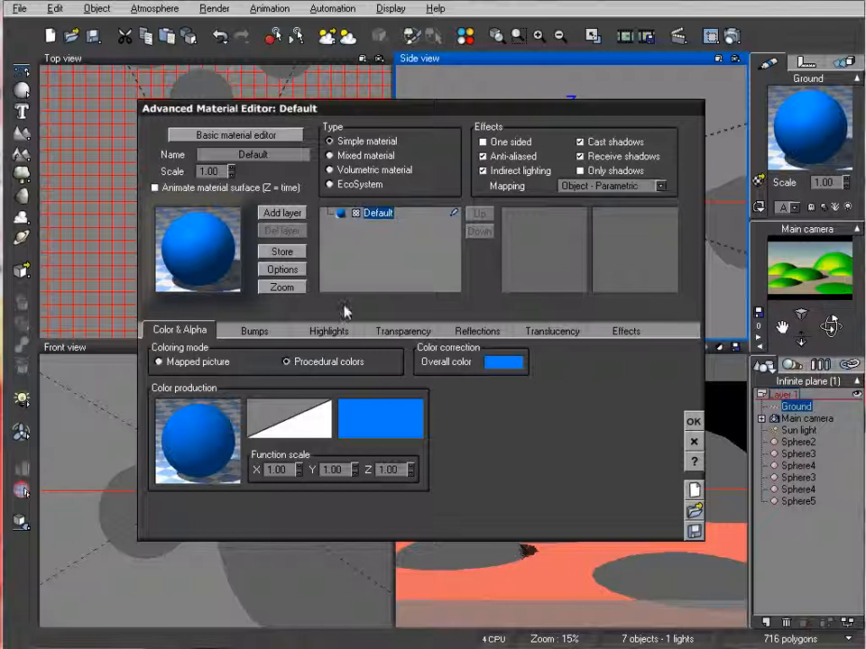
# Edit the Ground material's bump function, replacing the simple fractal with a noise node linked to the Bump output
pyautogui.click(254, 331)
pyautogui.rightClick(181, 406)
pyautogui.click(227, 406)
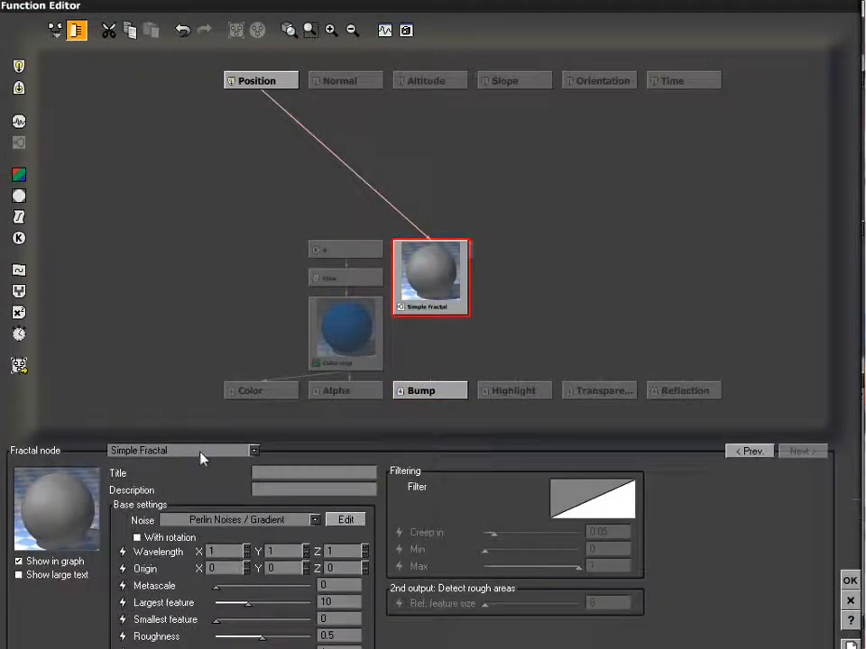
pyautogui.click(253, 449)
pyautogui.click(257, 445)
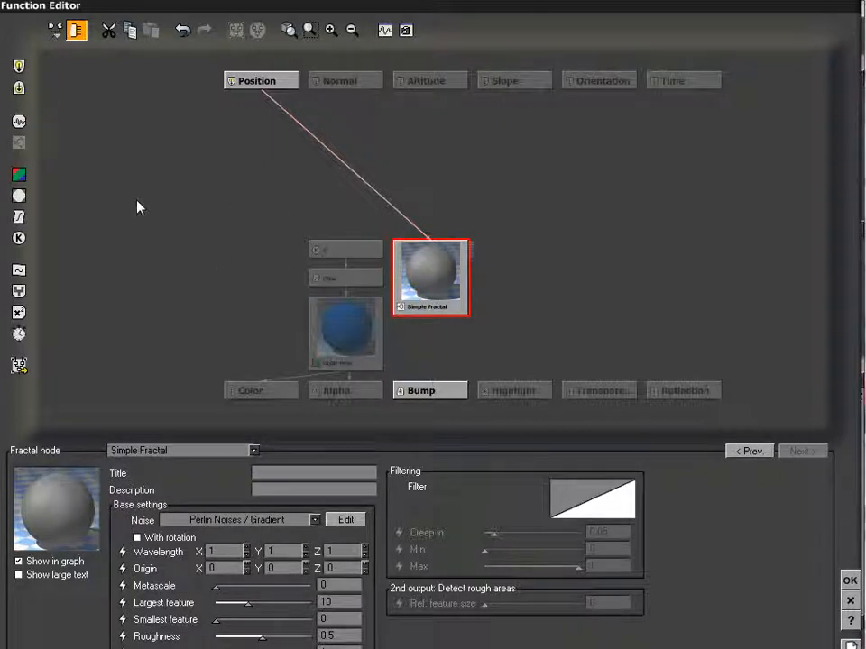
pyautogui.click(19, 121)
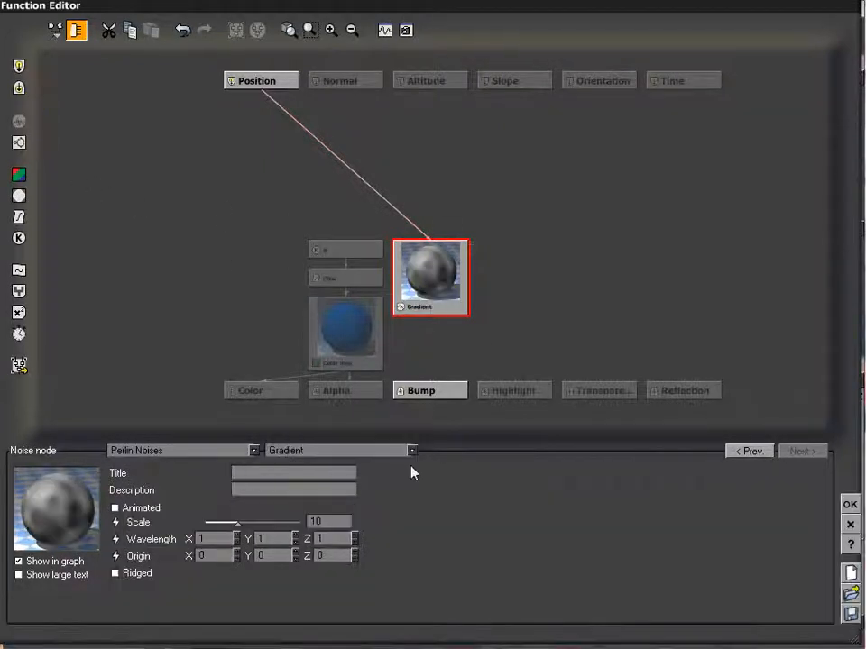
pyautogui.moveTo(433, 379); pyautogui.dragTo(431, 294)
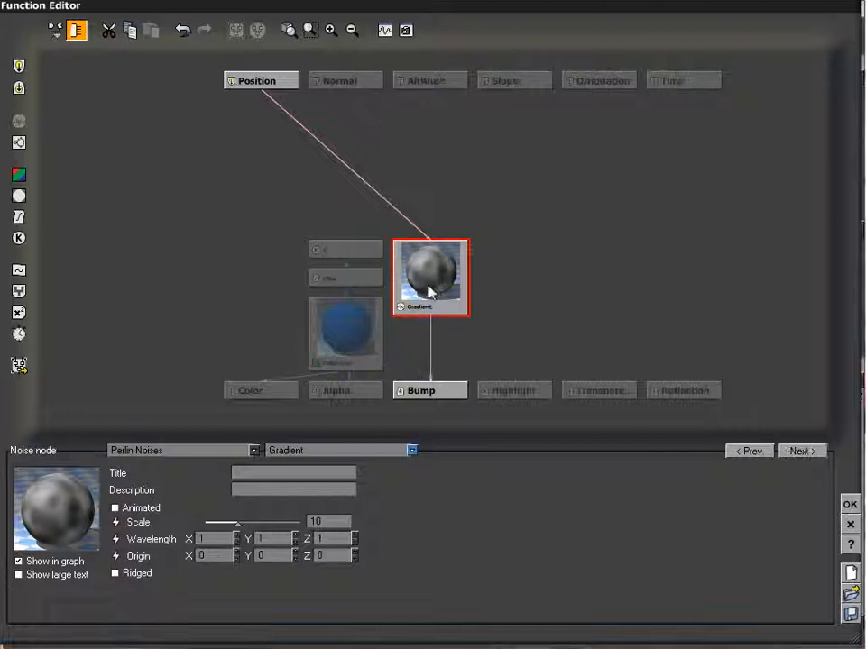
# Change the bump noise to the Water cress flat pattern and accept the function
pyautogui.click(230, 452)
pyautogui.moveTo(194, 498)
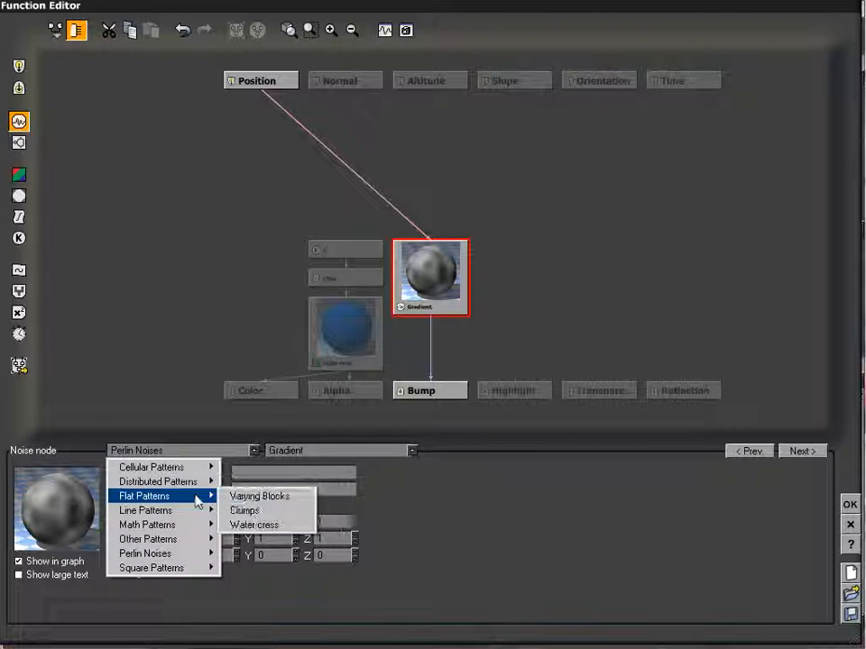
pyautogui.click(253, 525)
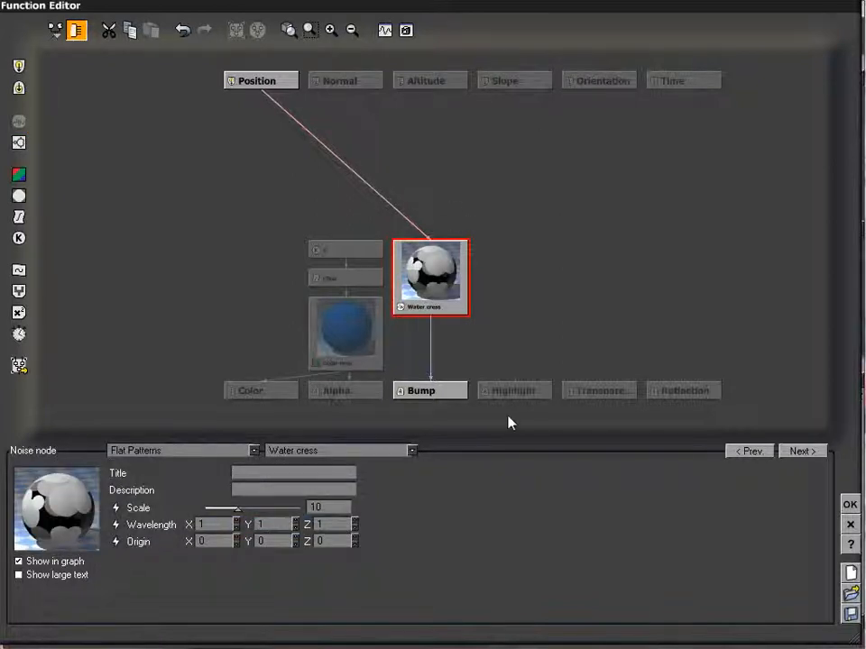
pyautogui.click(853, 506)
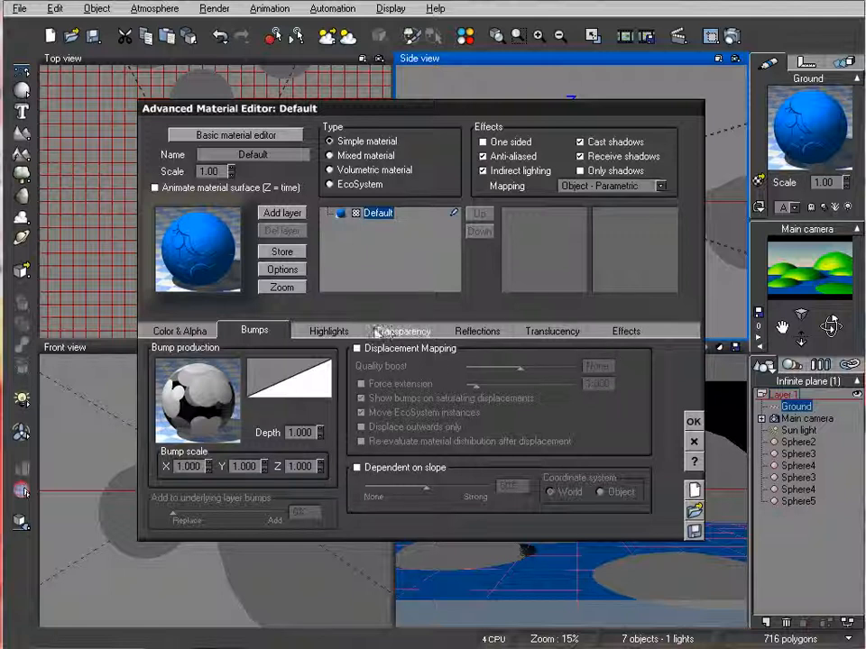
# Set the Ground material's highlight color to light cyan with red 134, green 241 and blue 251
pyautogui.click(329, 331)
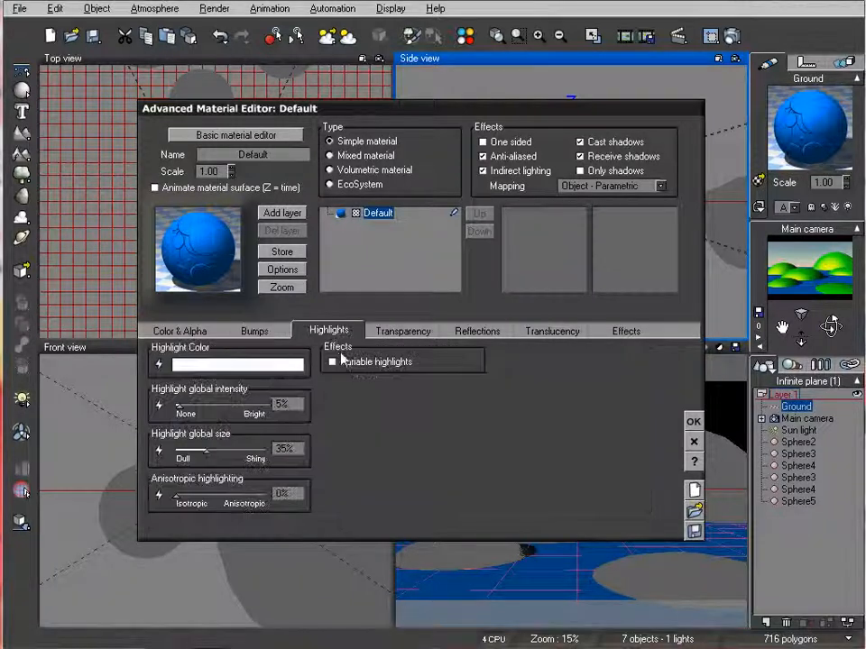
pyautogui.rightClick(269, 370)
pyautogui.moveTo(602, 277)
pyautogui.mouseDown()
pyautogui.moveTo(555, 259)
pyautogui.moveTo(587, 244)
pyautogui.moveTo(637, 257)
pyautogui.moveTo(651, 245)
pyautogui.mouseUp()
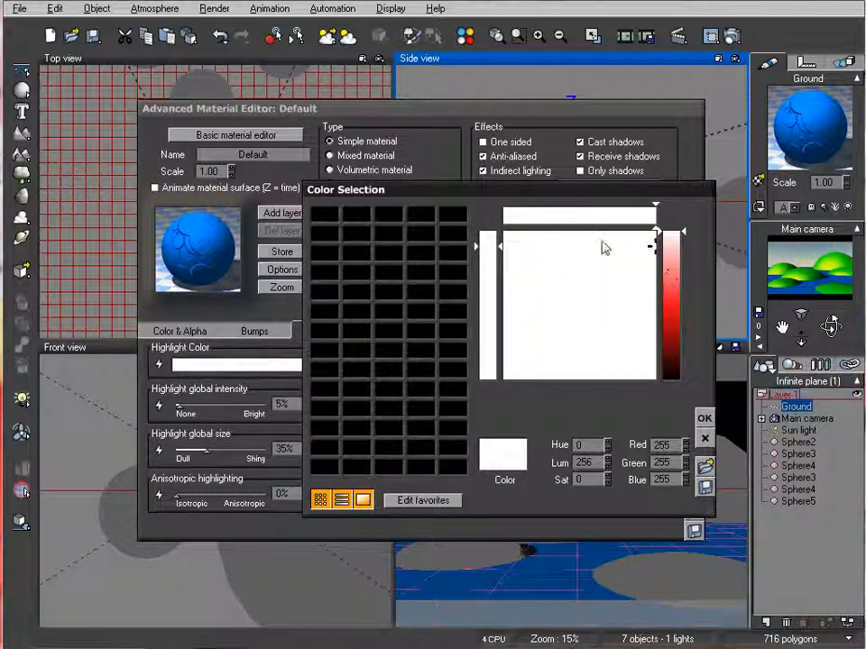
pyautogui.click(580, 240)
pyautogui.click(672, 268)
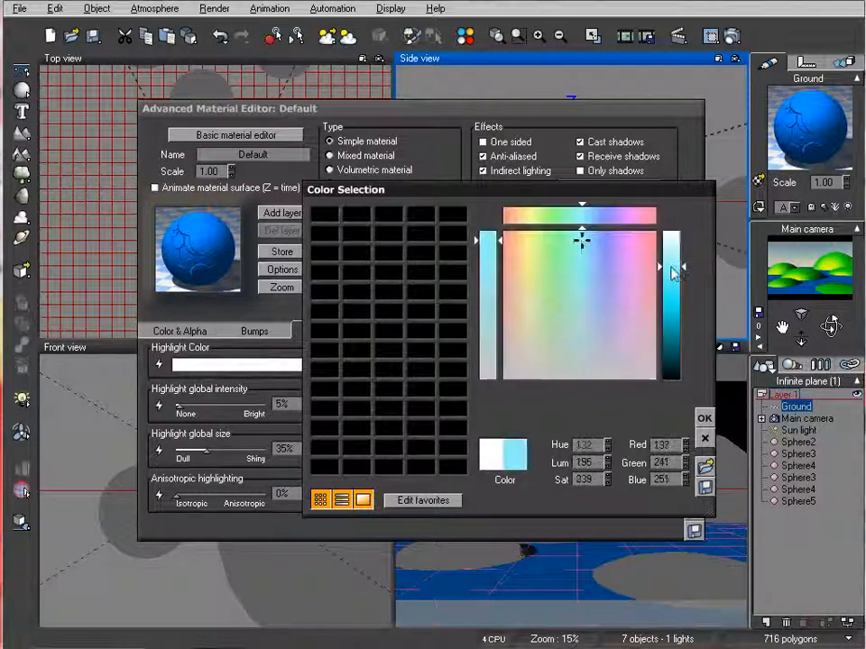
pyautogui.click(704, 417)
# Set the Ground material's highlight global intensity to 100% and its highlight global size to 43%
pyautogui.moveTo(233, 399); pyautogui.dragTo(267, 406)
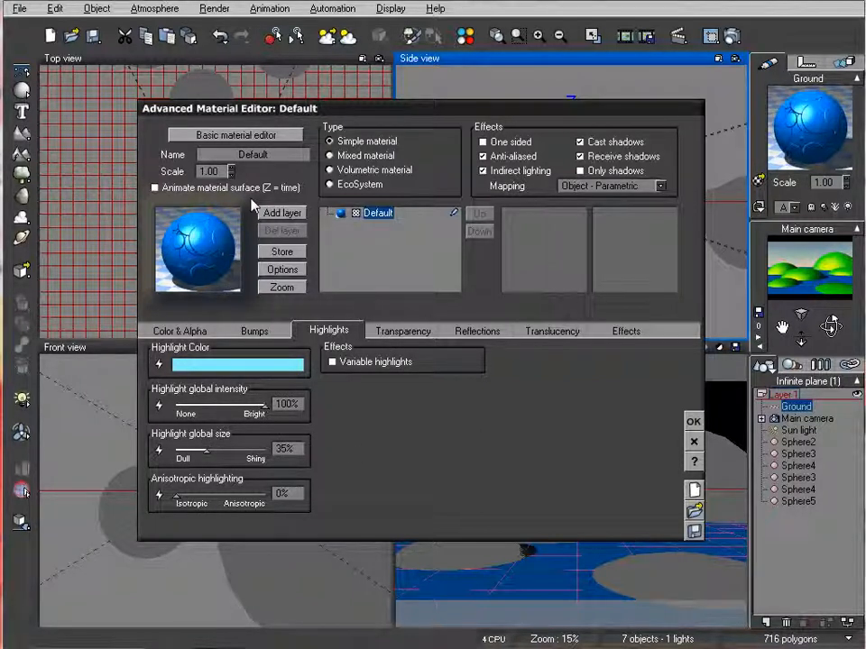
pyautogui.moveTo(207, 450); pyautogui.dragTo(176, 450)
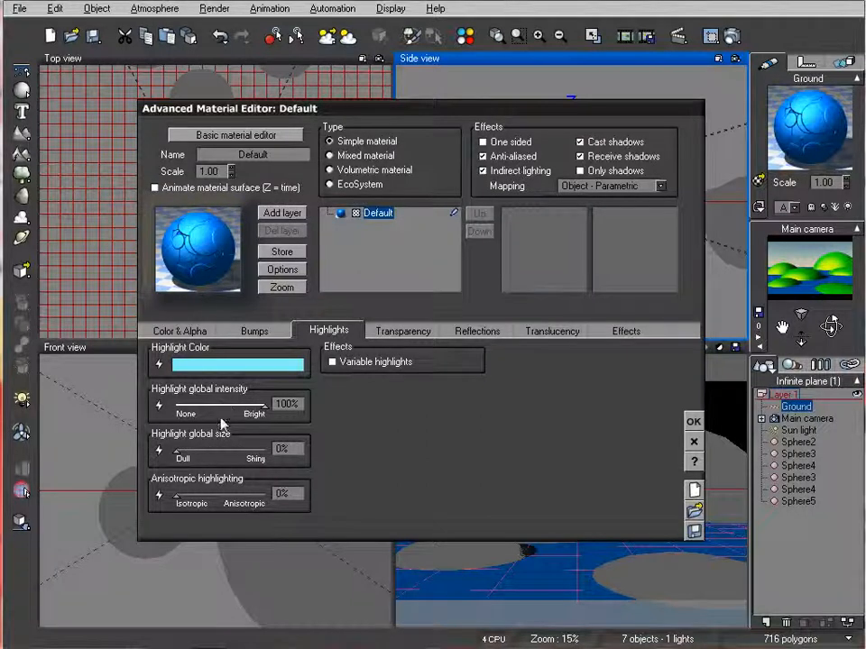
pyautogui.moveTo(176, 450); pyautogui.dragTo(233, 450)
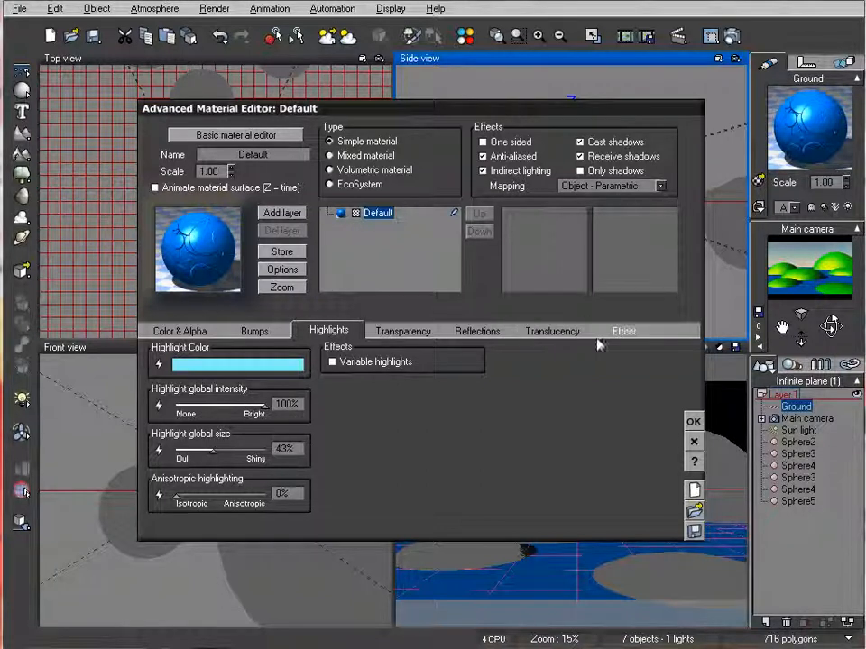
# Set the Ground material's lighting to 64% diffuse, 43% ambient and 4% luminous
pyautogui.click(626, 330)
pyautogui.click(257, 364)
pyautogui.click(245, 382)
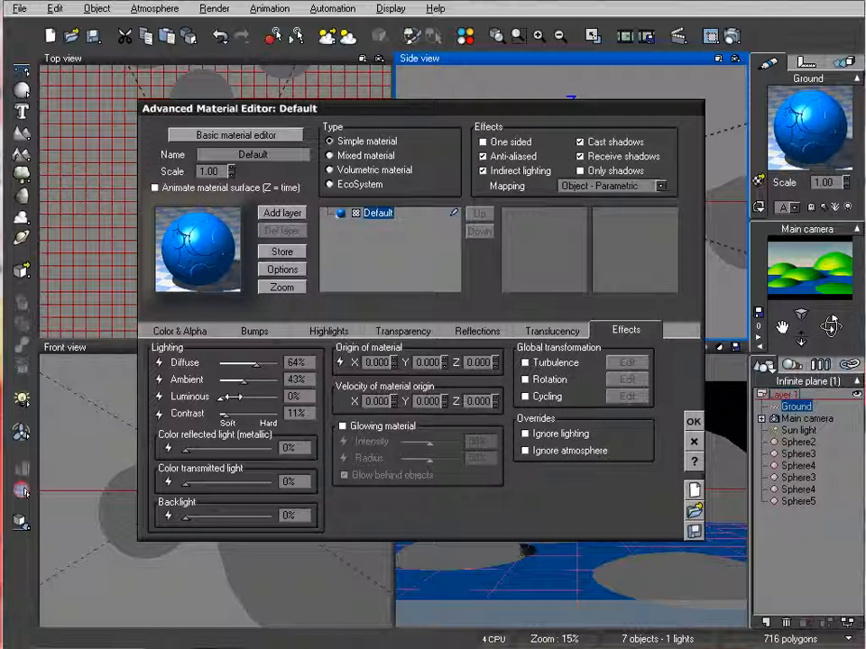
pyautogui.click(230, 397)
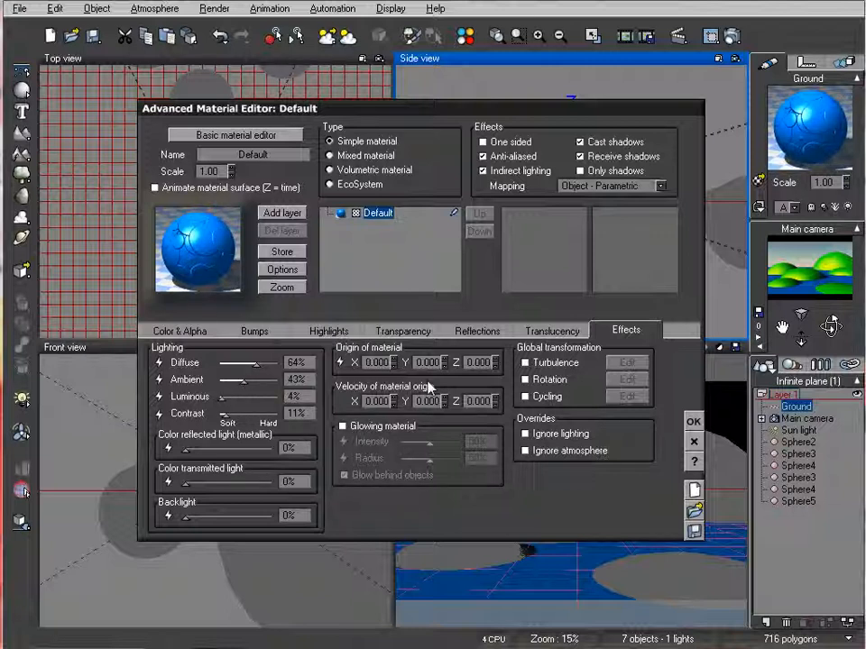
# Set the Ground material's global reflectivity to 16% and accept the material changes
pyautogui.click(478, 331)
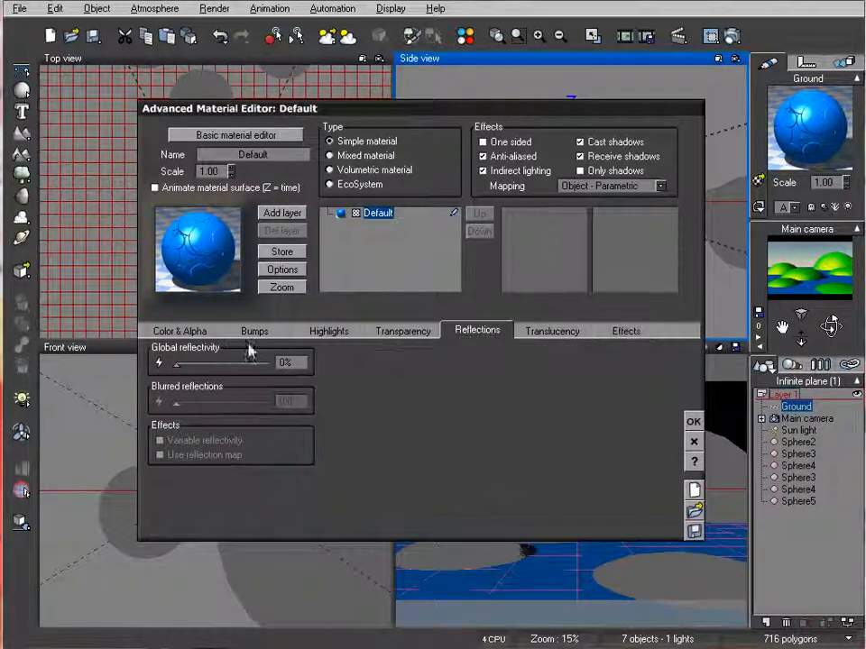
pyautogui.moveTo(176, 363); pyautogui.dragTo(259, 364)
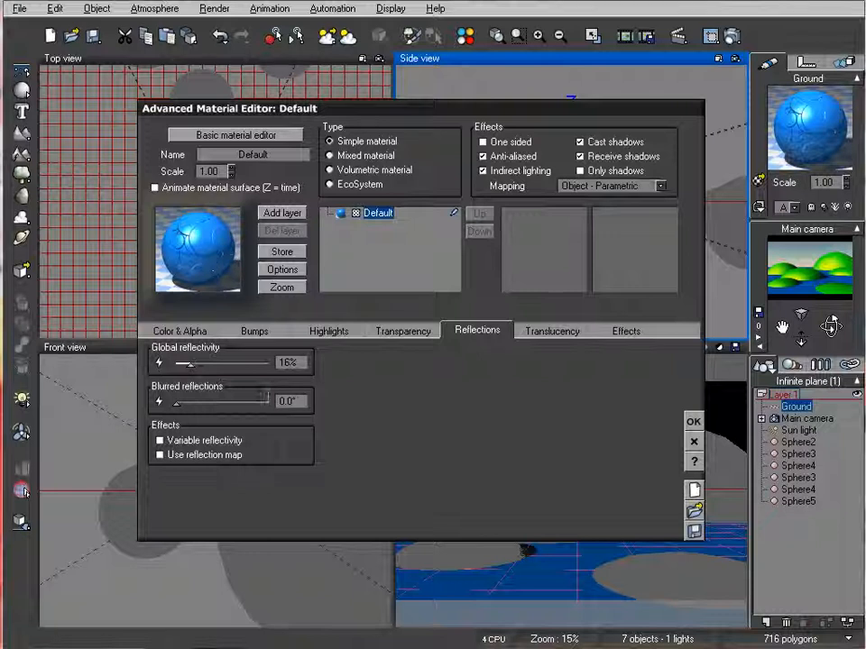
pyautogui.click(693, 422)
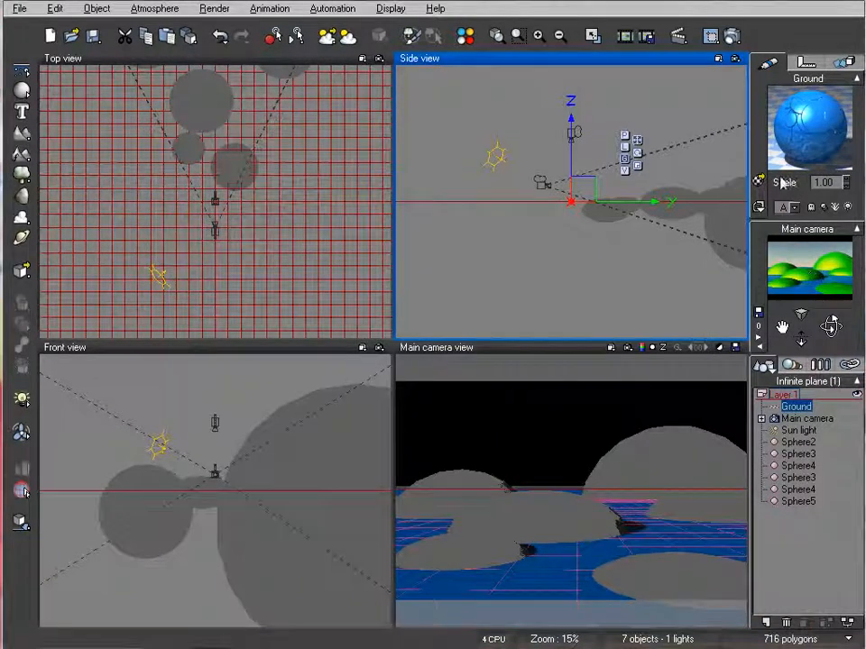
# Render the main camera view to check the blue water ground, then close the render display
pyautogui.click(732, 37)
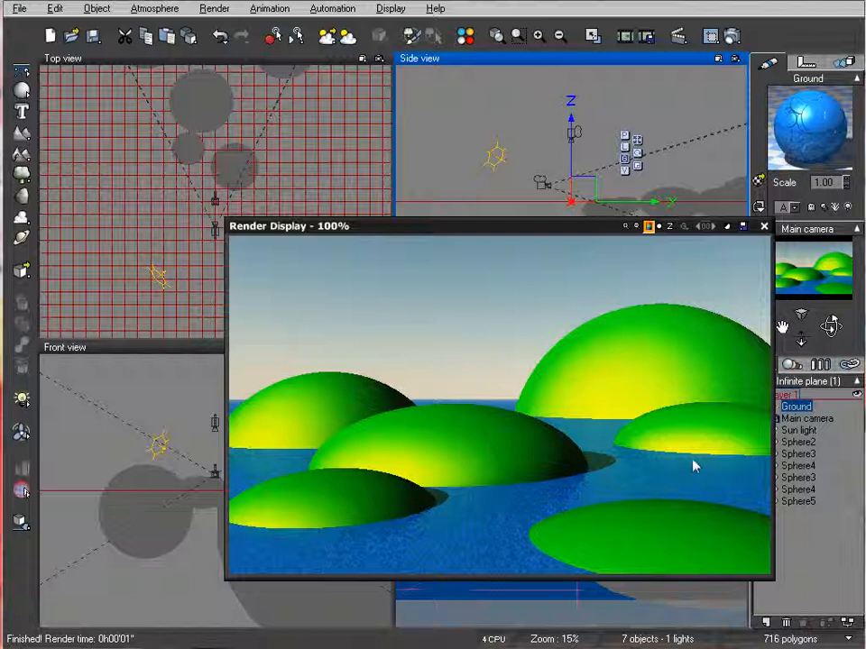
pyautogui.click(762, 227)
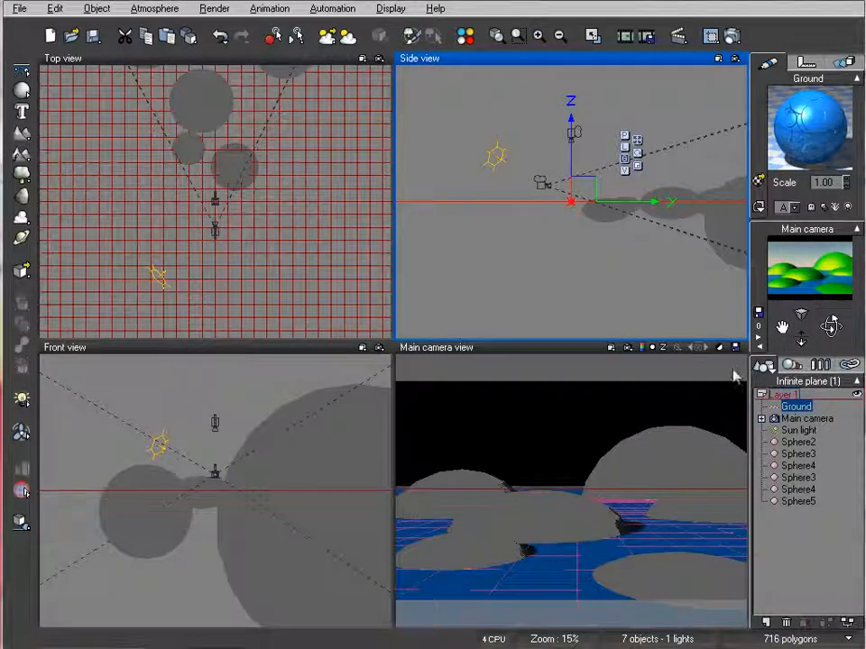
# Open Sphere2's CartoonGreen material for editing and change its type to EcoSystem
pyautogui.click(802, 443)
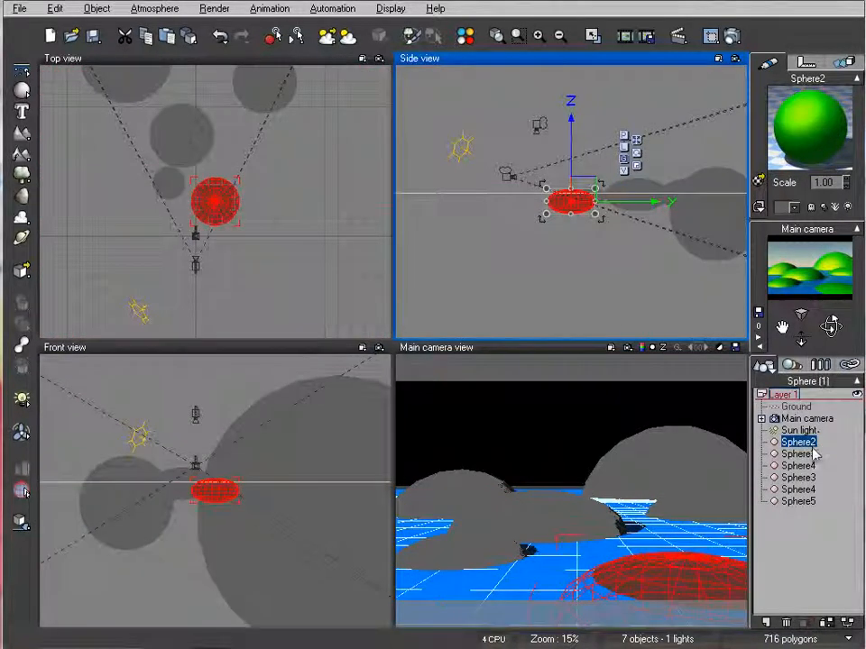
pyautogui.doubleClick(809, 129)
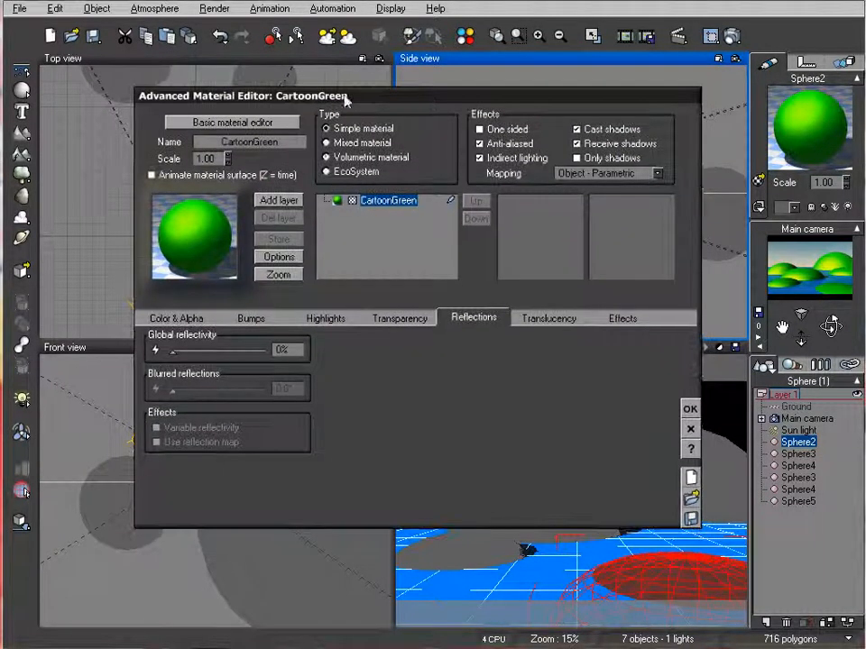
pyautogui.click(354, 173)
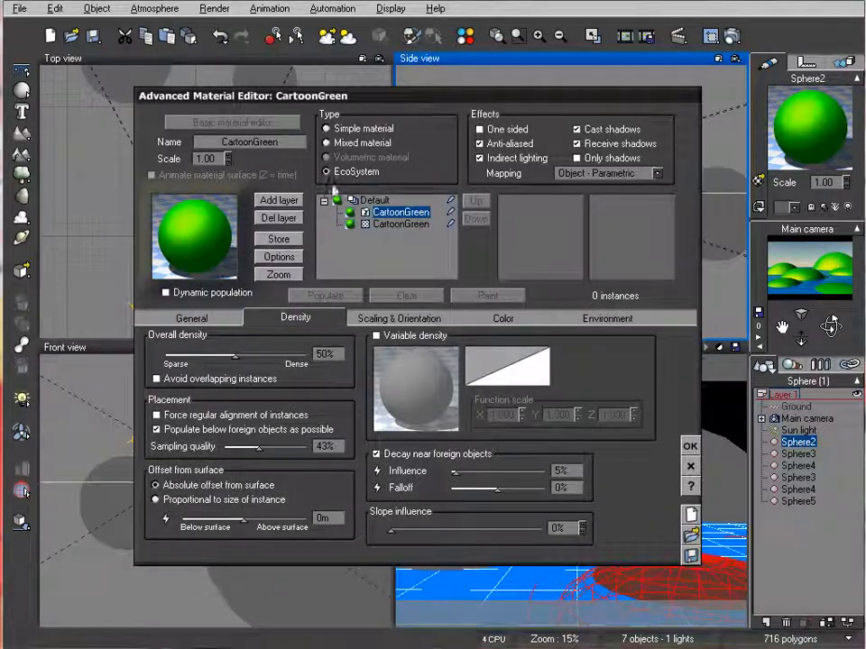
# Add the object TreeOne.vob from the Cartoon folder to the CartoonGreen EcoSystem population
pyautogui.click(192, 318)
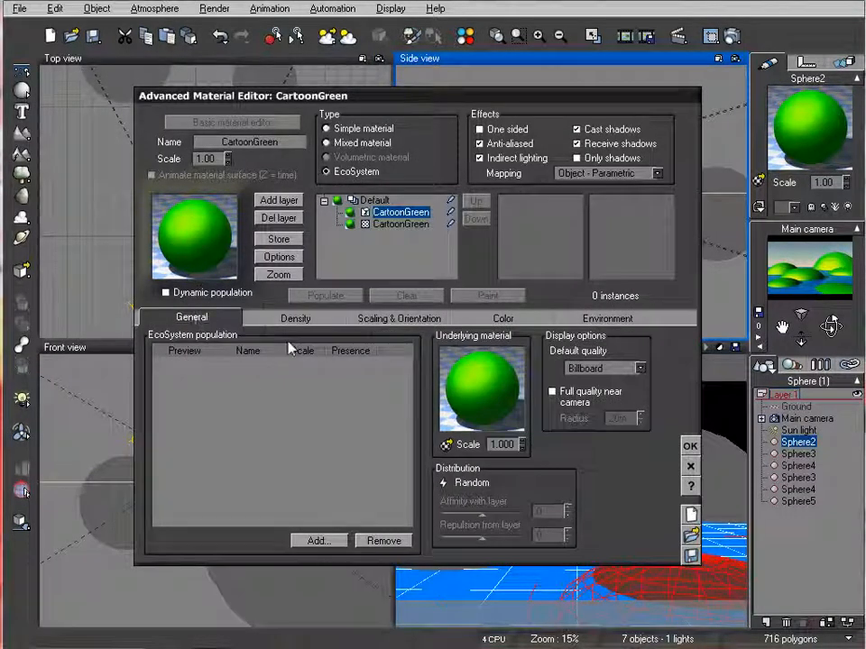
pyautogui.click(327, 542)
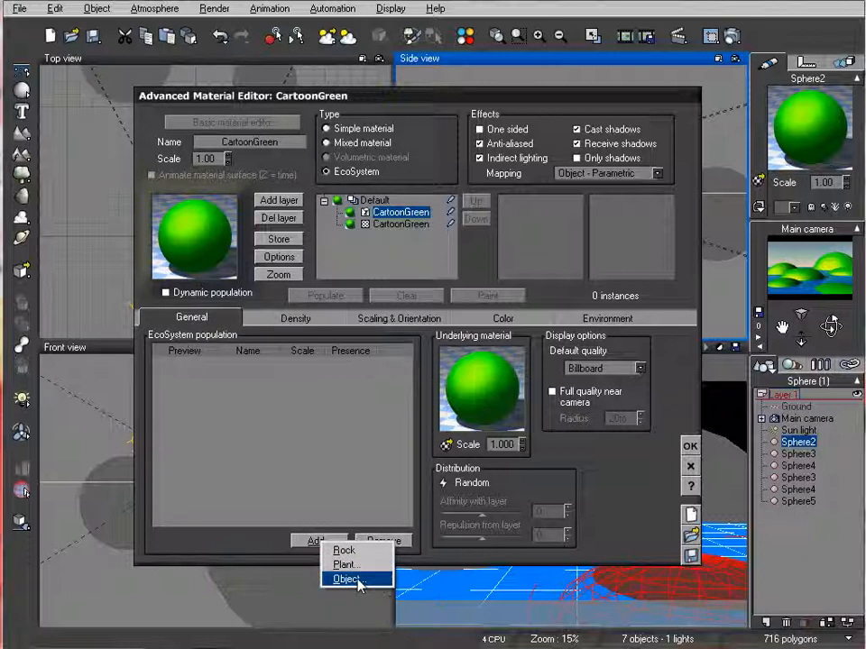
pyautogui.click(408, 630)
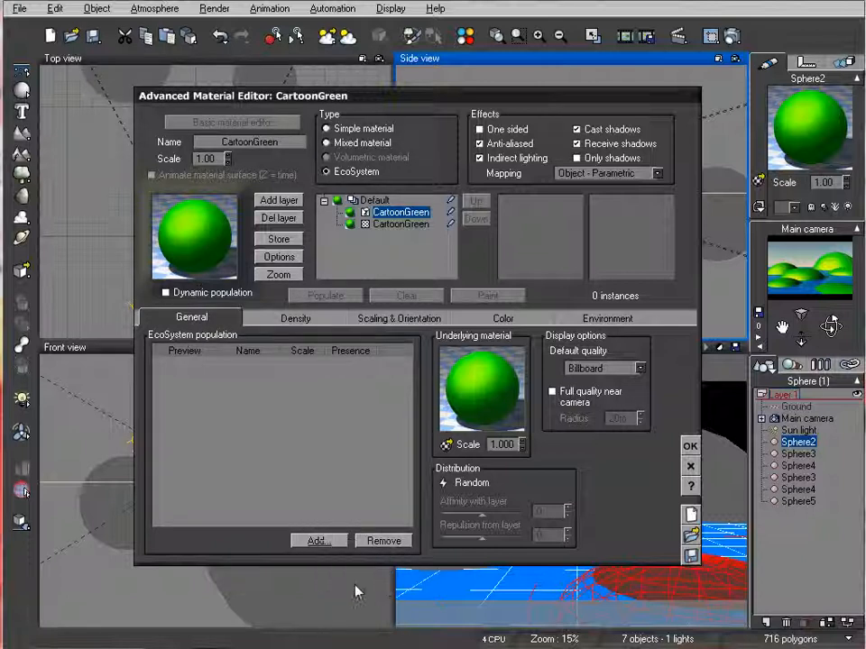
pyautogui.click(333, 544)
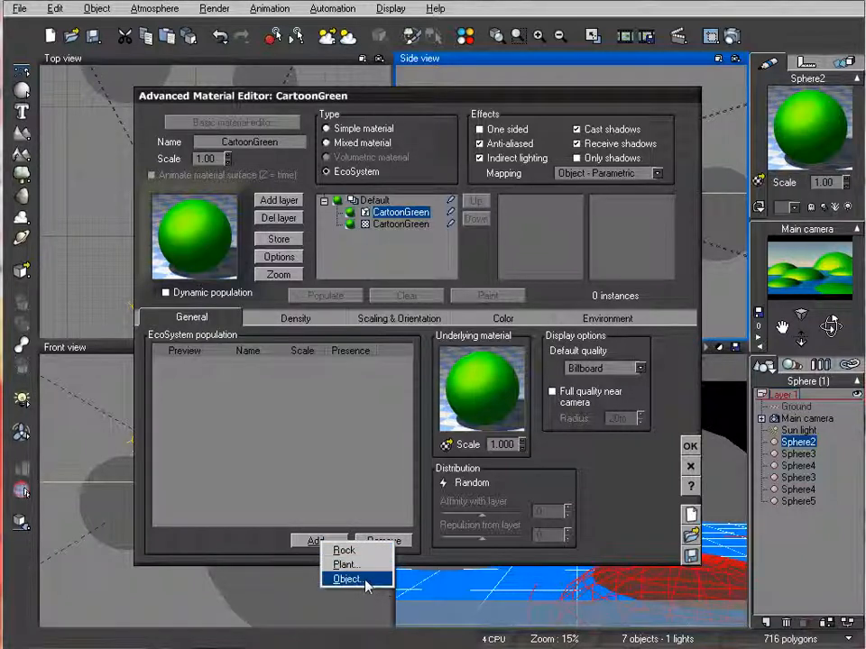
pyautogui.click(348, 579)
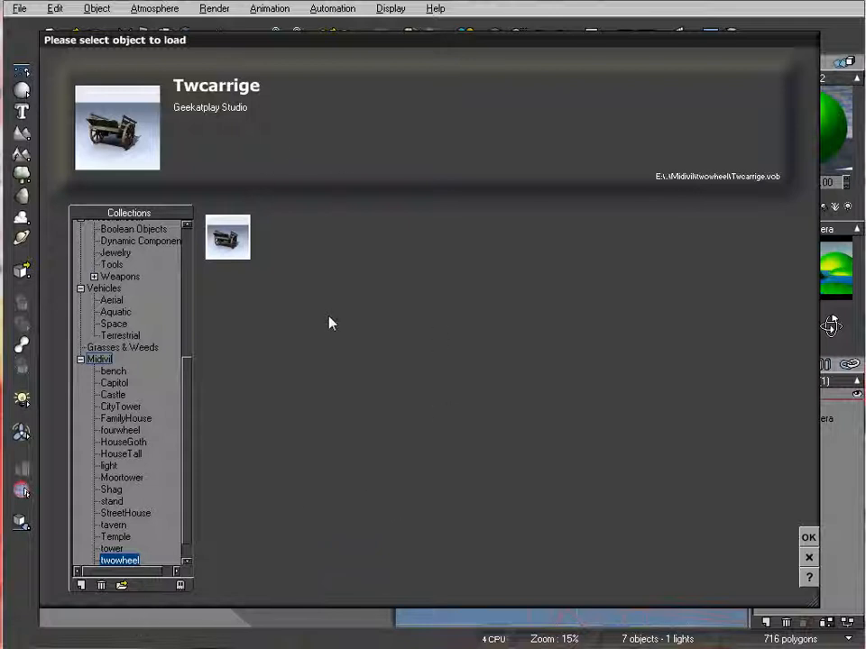
pyautogui.click(122, 585)
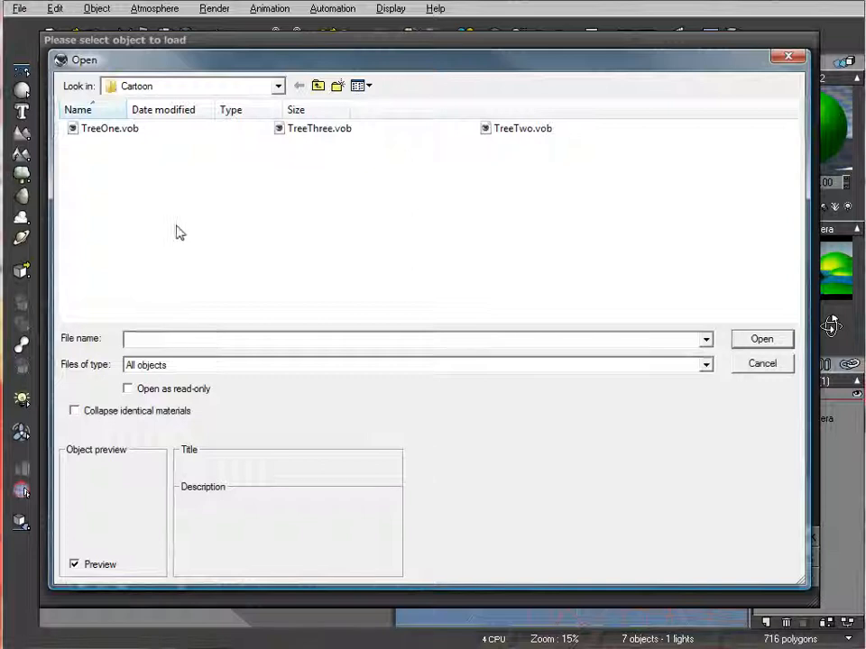
pyautogui.click(109, 132)
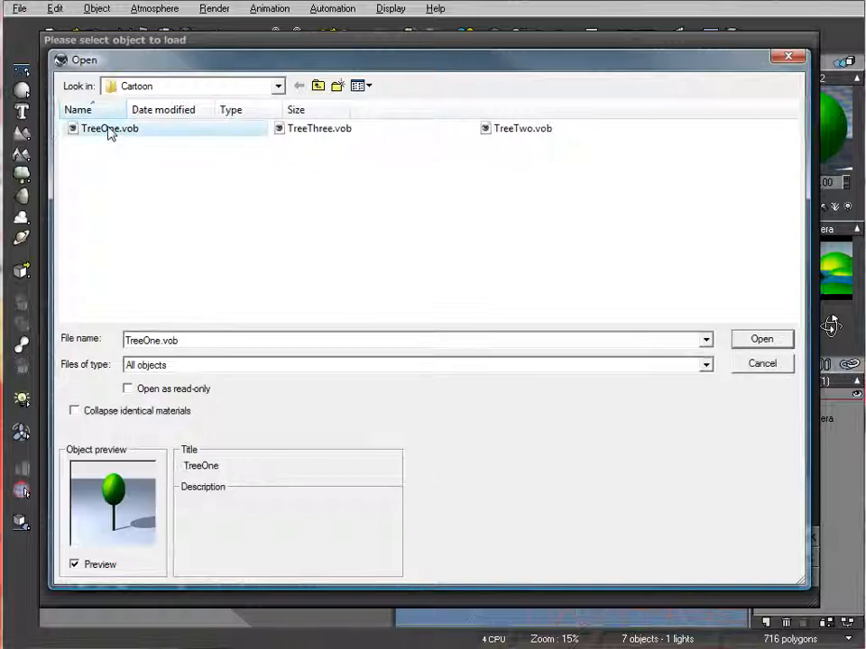
pyautogui.click(790, 343)
# Add the object TreeTwo.vob to the EcoSystem population alongside TreeOne
pyautogui.click(315, 540)
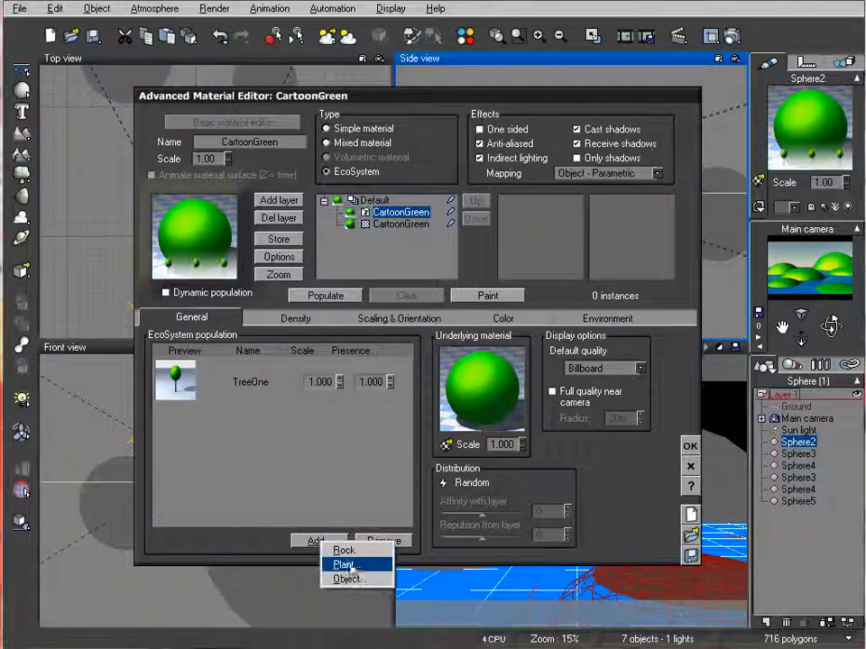
pyautogui.click(348, 579)
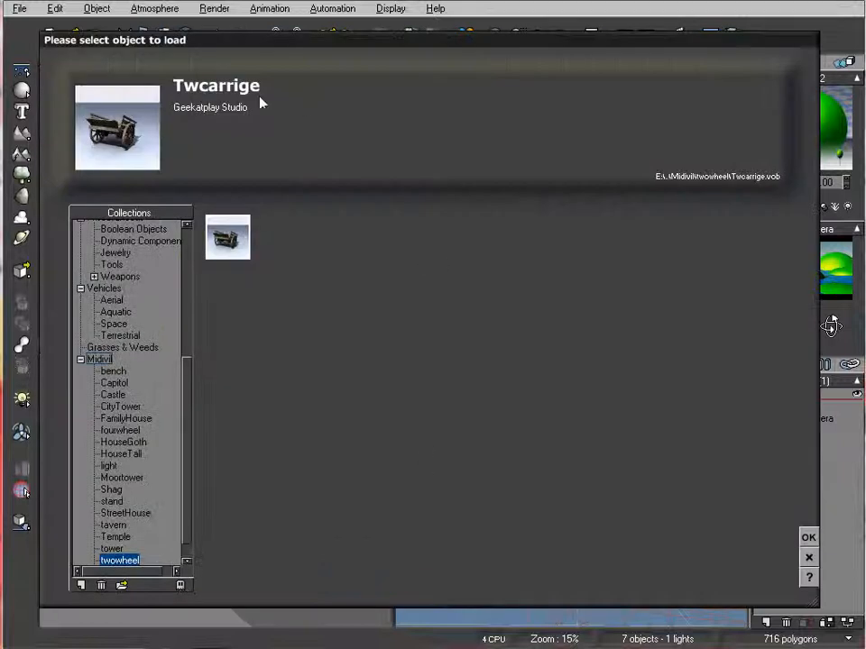
pyautogui.click(122, 586)
pyautogui.click(516, 131)
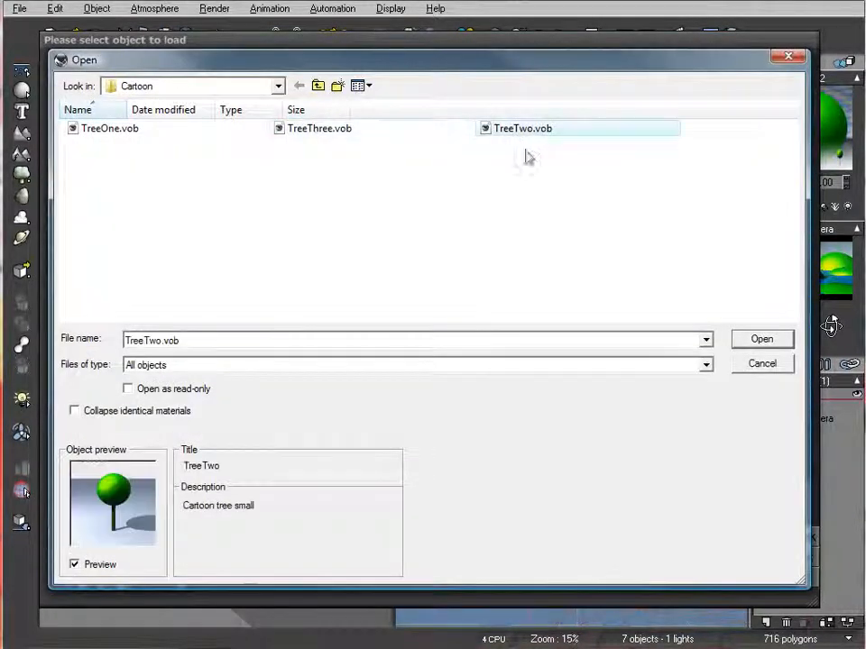
pyautogui.click(765, 345)
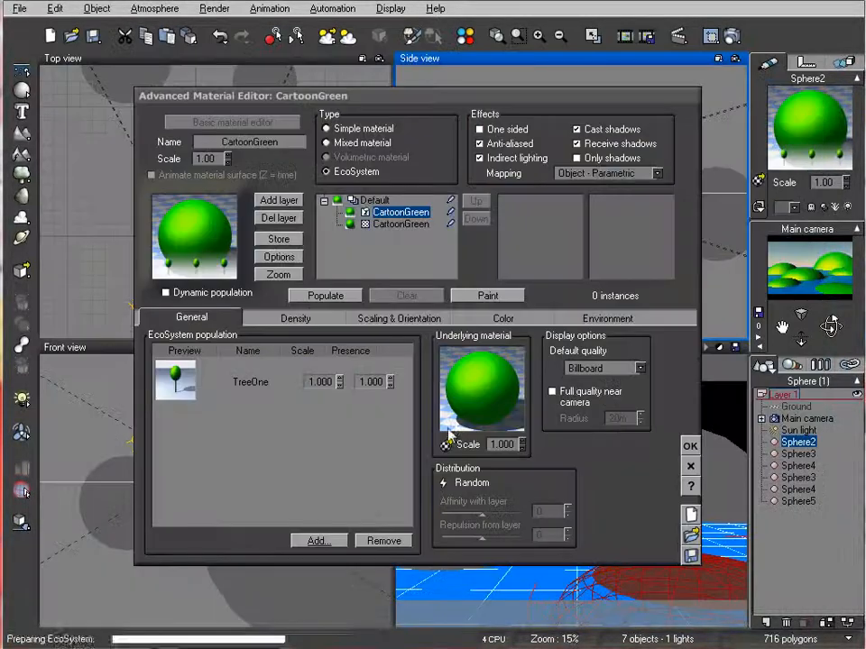
# Add the object TreeThree.vob as the third tree in the EcoSystem population
pyautogui.click(329, 539)
pyautogui.click(352, 578)
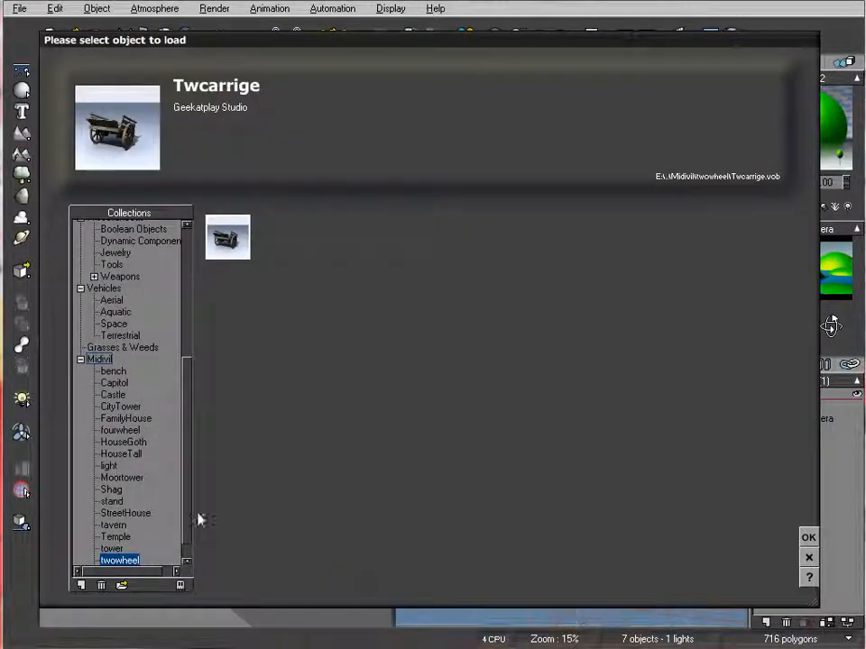
pyautogui.click(121, 586)
pyautogui.click(367, 131)
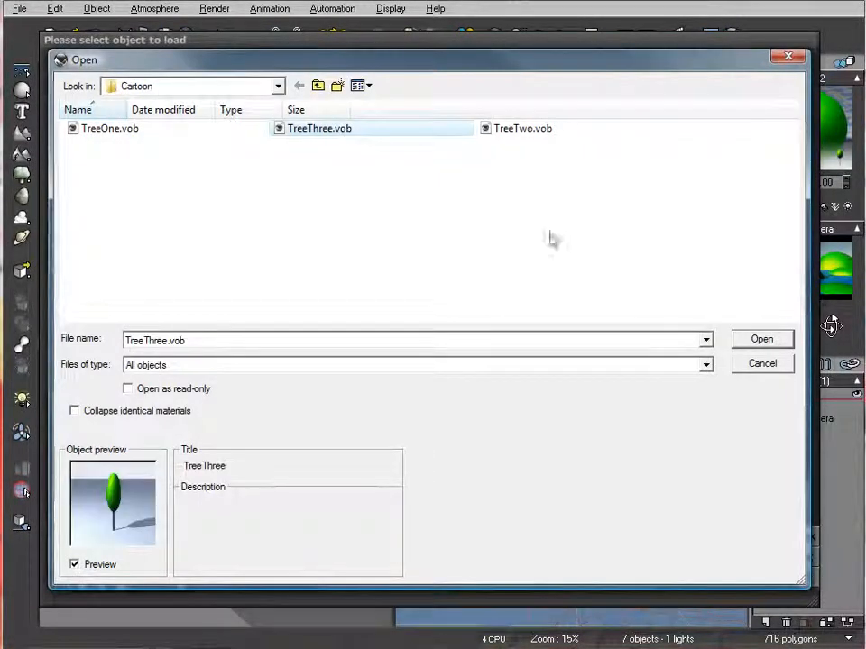
pyautogui.click(761, 339)
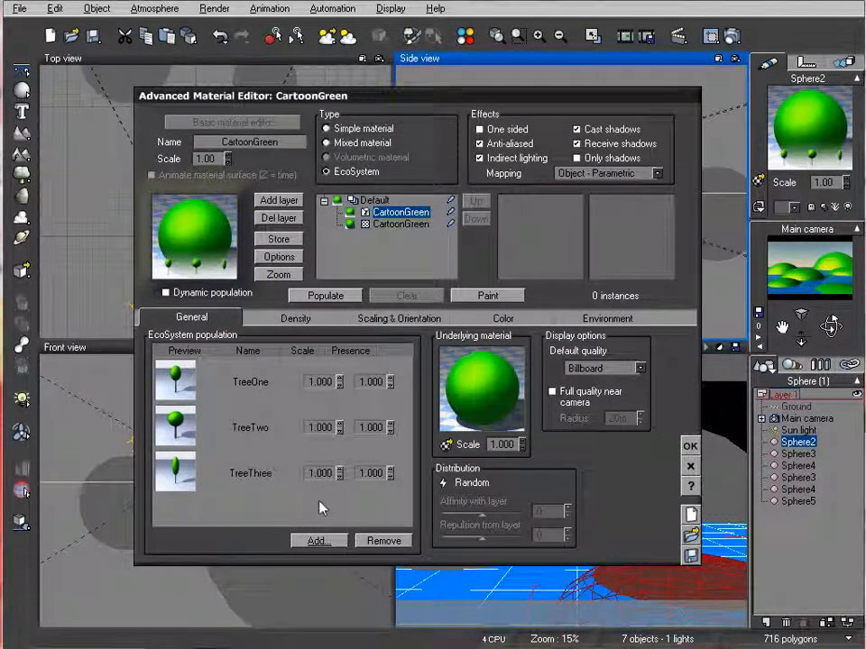
# Populate Sphere2 with the three cartoon trees, keeping the material editor clear of the camera view
pyautogui.moveTo(543, 105); pyautogui.dragTo(441, 65)
pyautogui.click(233, 256)
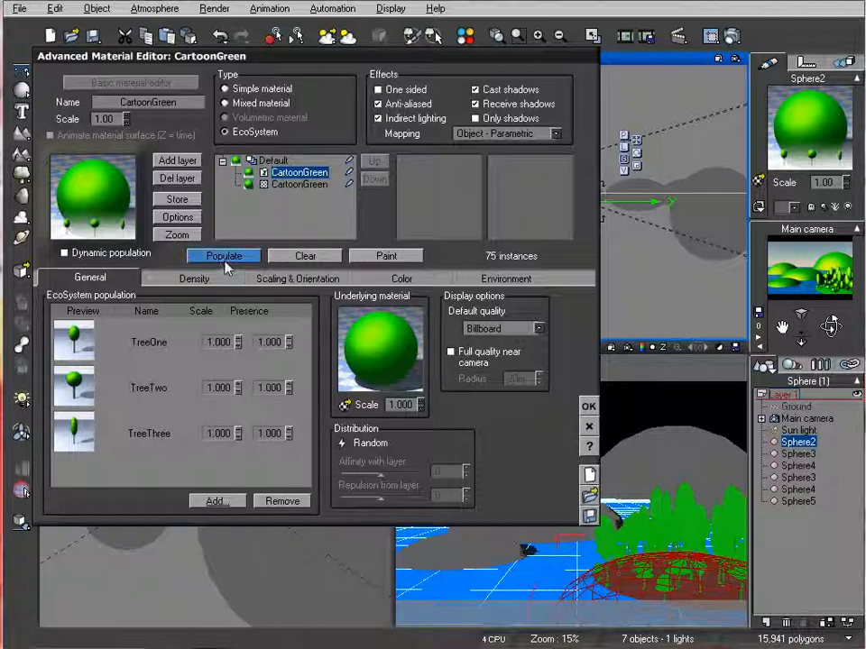
pyautogui.moveTo(289, 55); pyautogui.dragTo(313, 62)
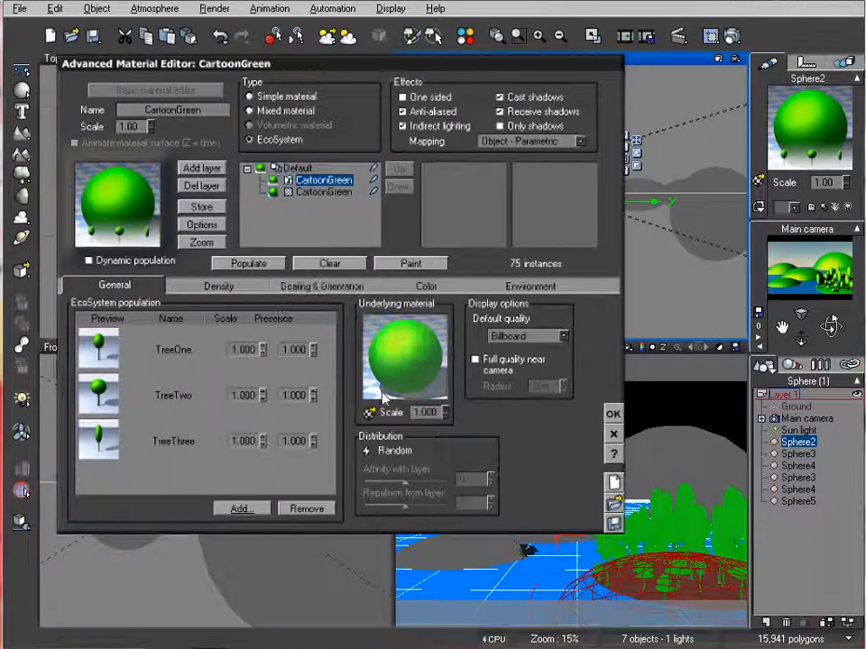
# Try overall tree scalings of 0.846, 0.977 and 1.128 on Sphere2, repopulating the EcoSystem after each change
pyautogui.click(218, 286)
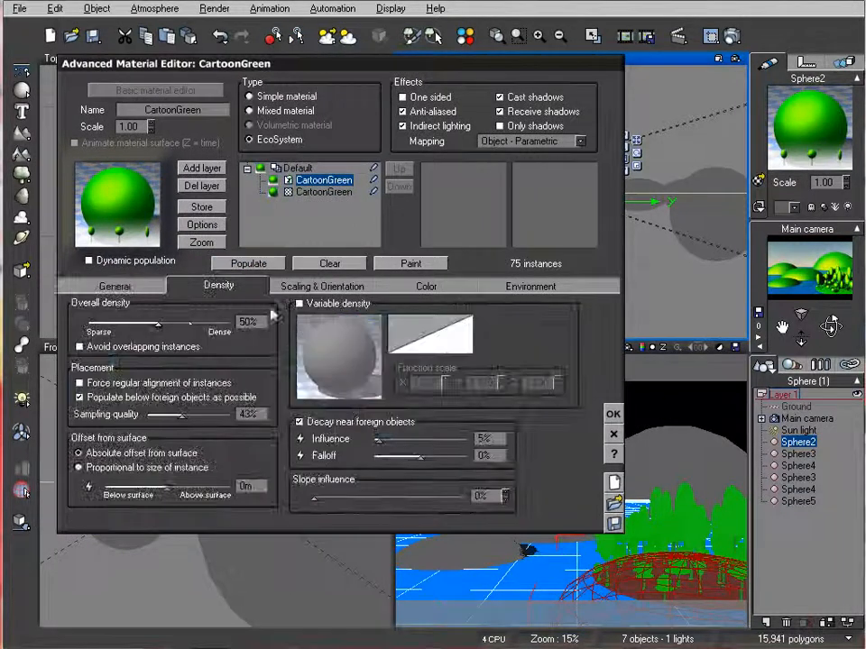
pyautogui.click(322, 286)
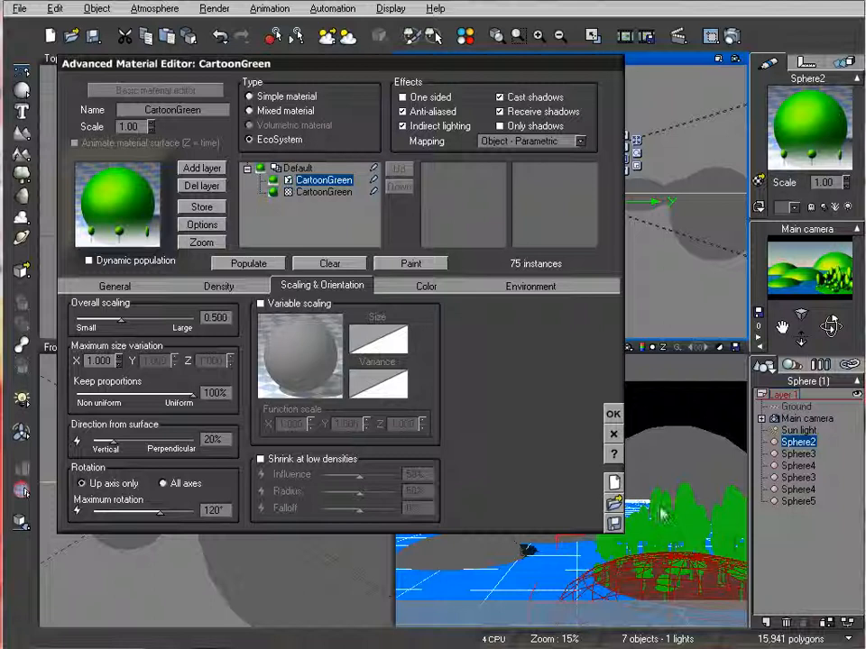
pyautogui.moveTo(122, 321); pyautogui.dragTo(134, 320)
pyautogui.click(236, 263)
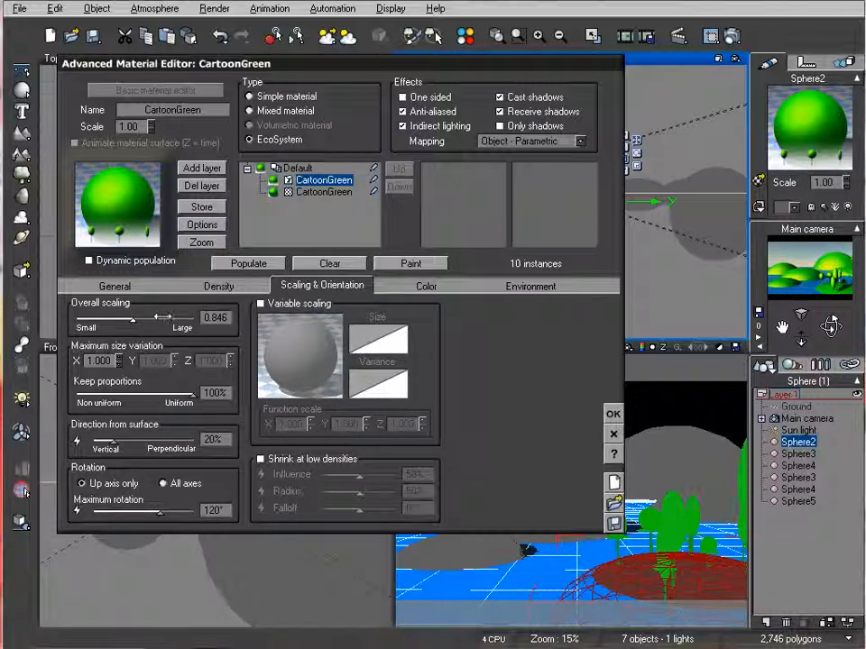
pyautogui.moveTo(166, 317); pyautogui.dragTo(170, 316)
pyautogui.click(248, 263)
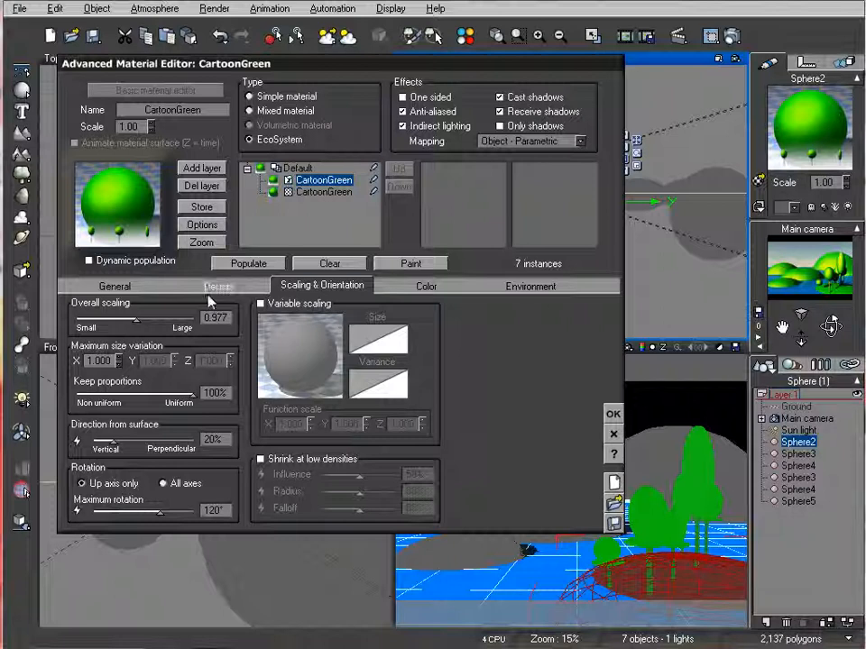
pyautogui.moveTo(162, 318); pyautogui.dragTo(168, 317)
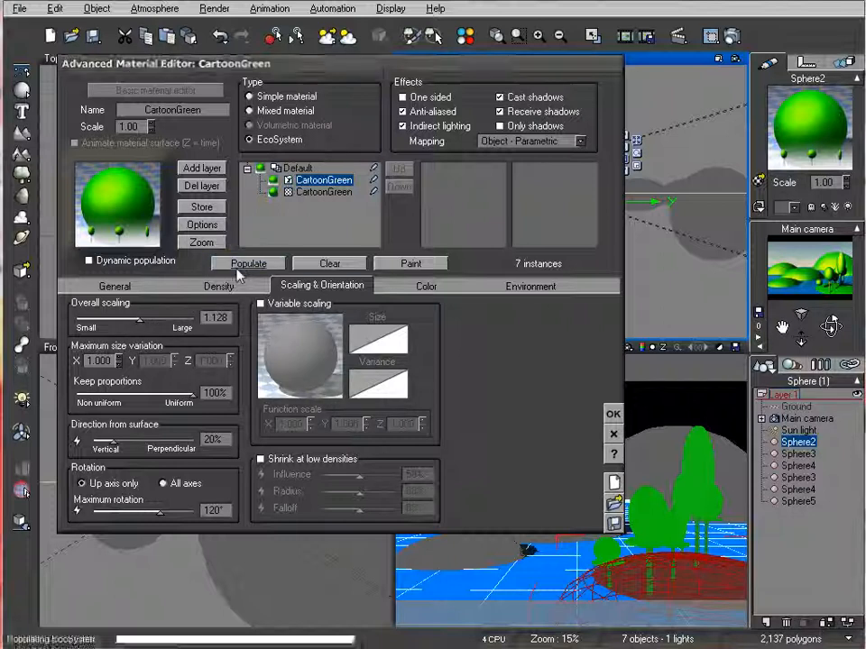
pyautogui.click(240, 265)
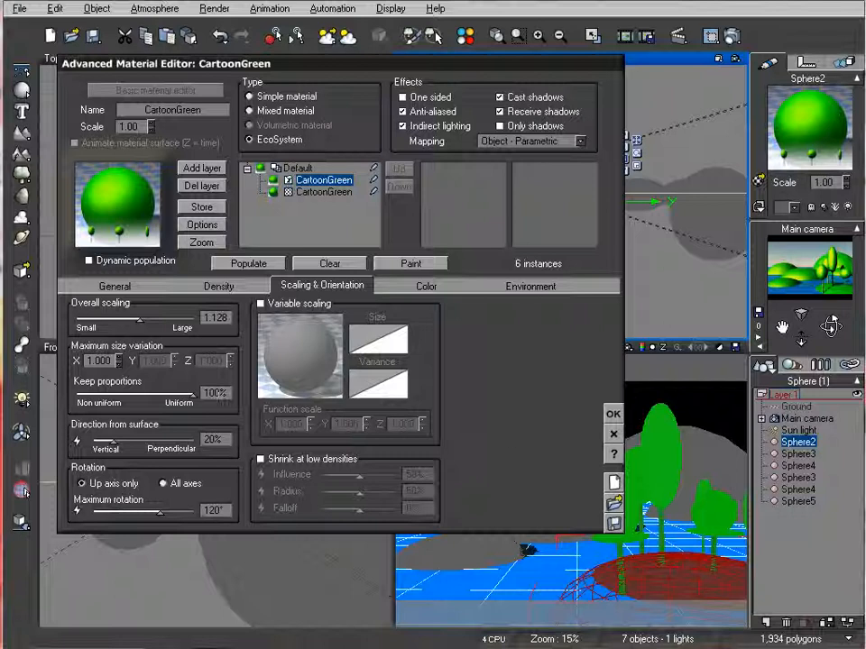
# Set the EcoSystem's overall scaling to 0.704, repopulate Sphere2 and accept the material
pyautogui.moveTo(160, 321); pyautogui.dragTo(146, 326)
pyautogui.click(230, 268)
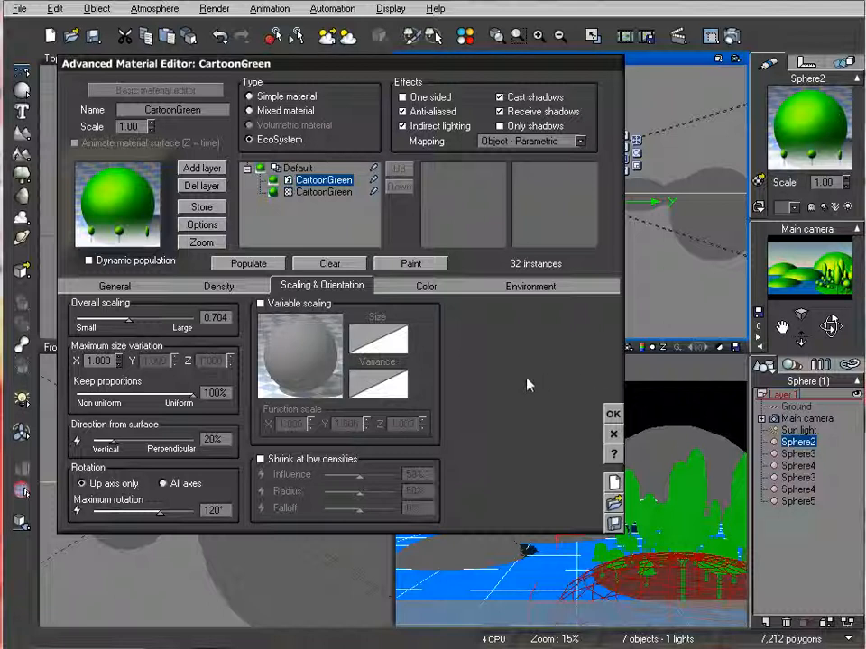
pyautogui.rightClick(796, 285)
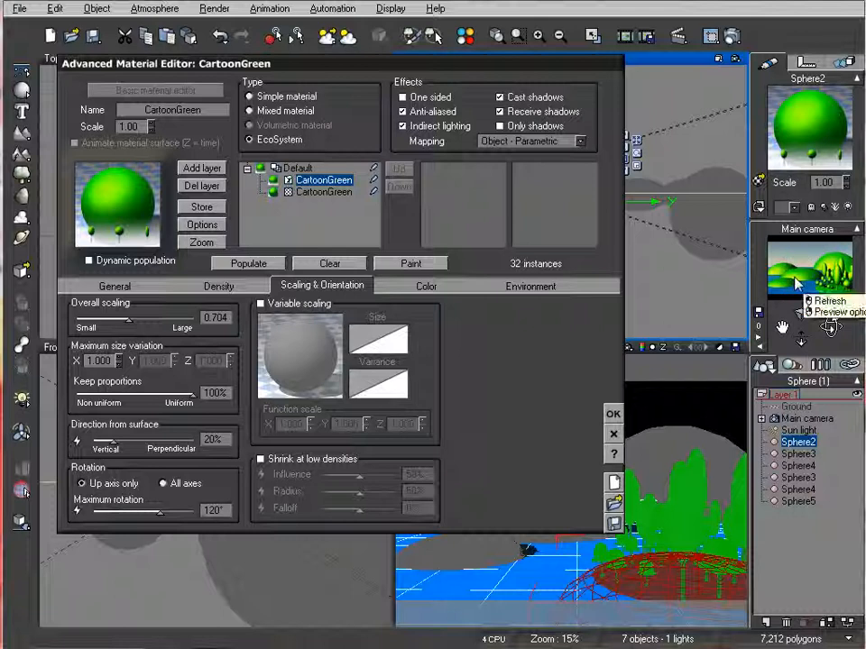
pyautogui.click(614, 413)
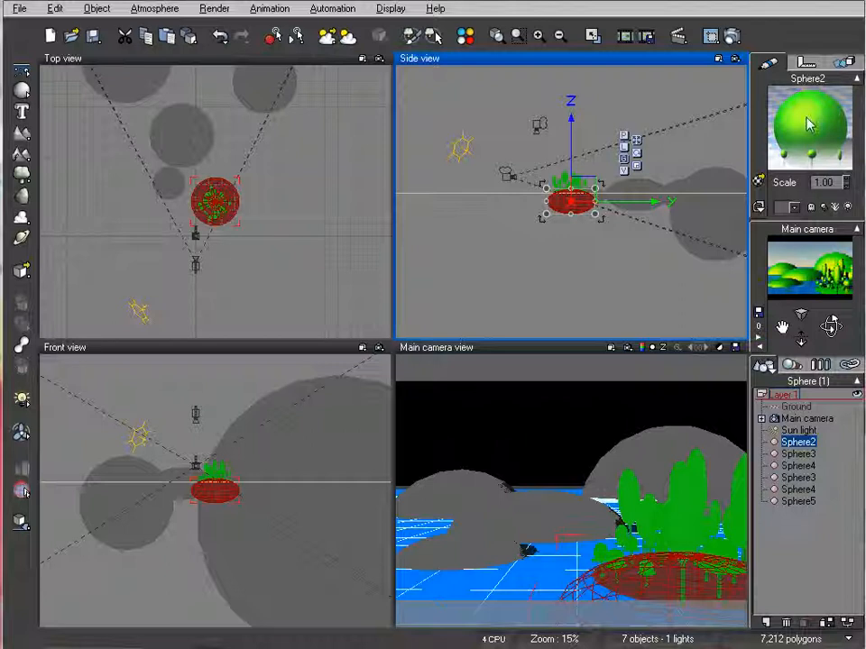
# Copy Sphere2's EcoSystem material onto Sphere3 and have it populated automatically
pyautogui.rightClick(812, 123)
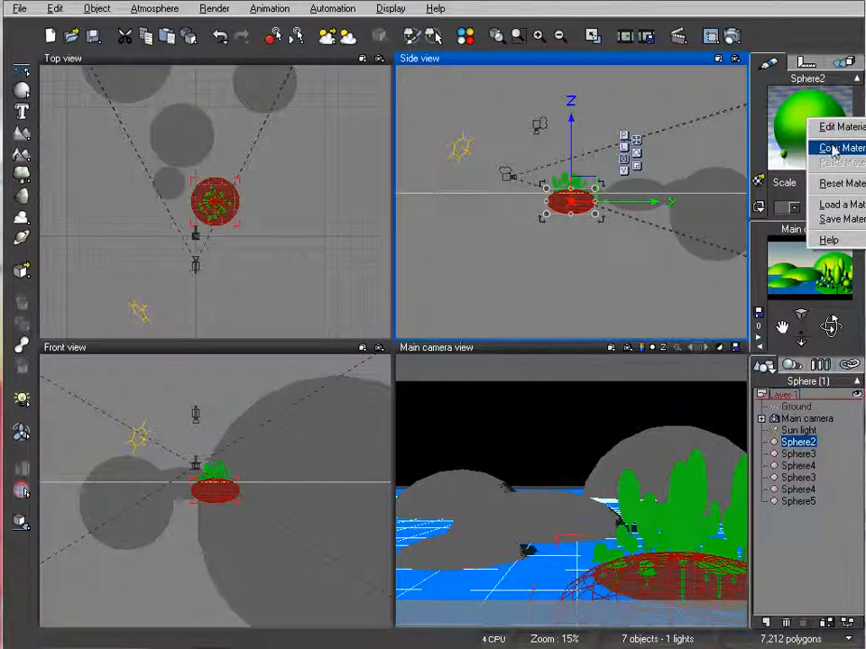
pyautogui.click(831, 150)
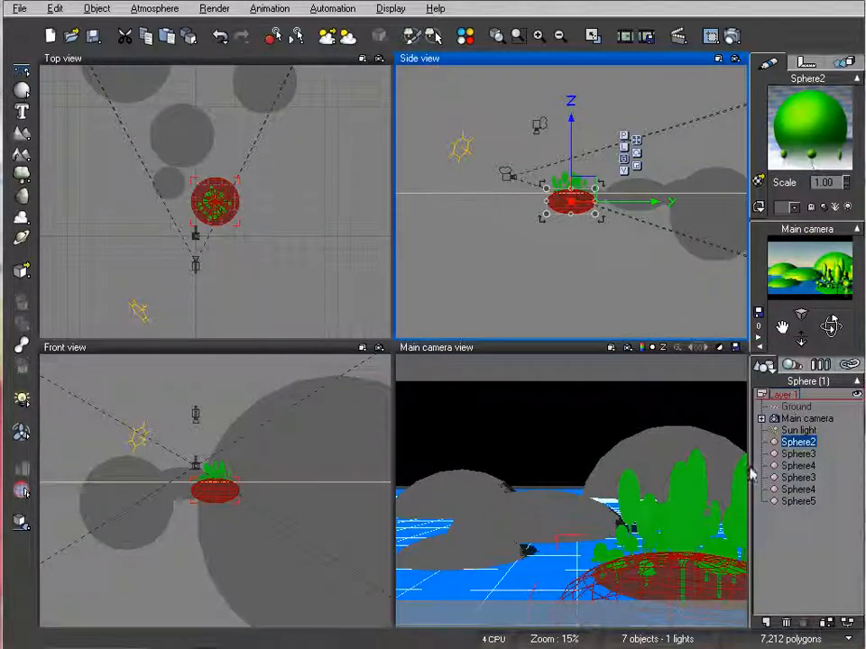
pyautogui.click(798, 453)
pyautogui.rightClick(796, 114)
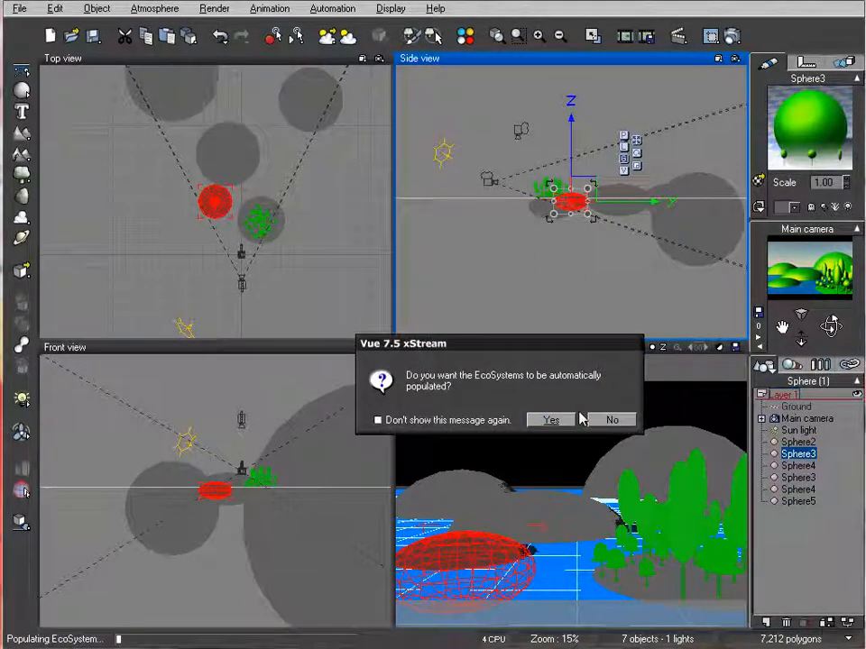
pyautogui.click(551, 419)
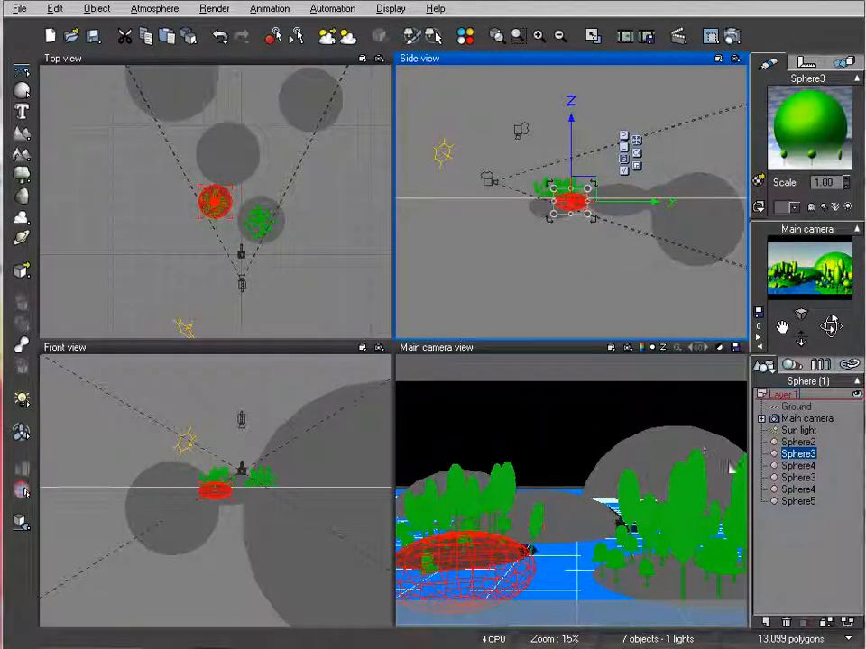
# Edit Sphere3's material so the trees' direction from surface is 100% perpendicular, and repopulate it
pyautogui.doubleClick(801, 113)
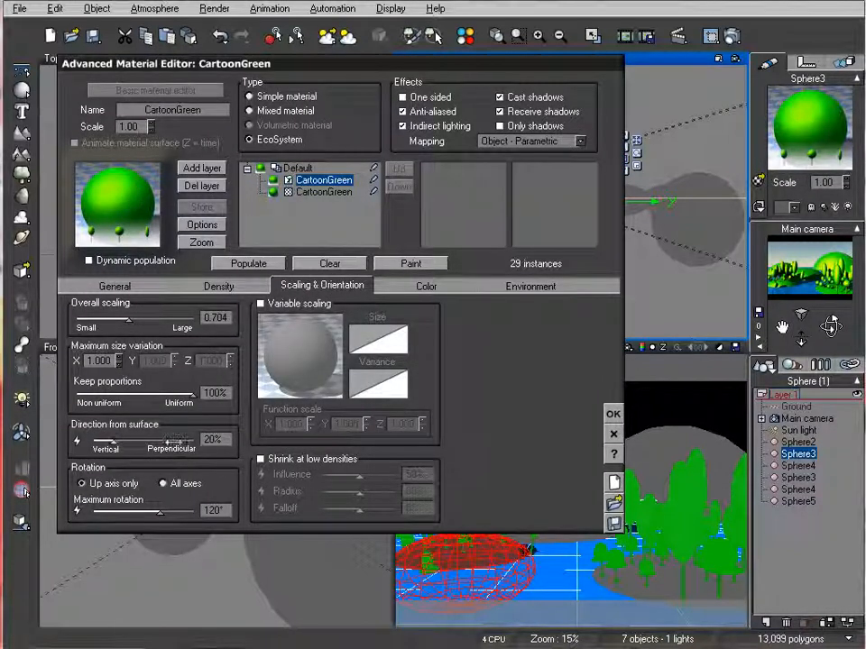
pyautogui.moveTo(106, 439); pyautogui.dragTo(229, 440)
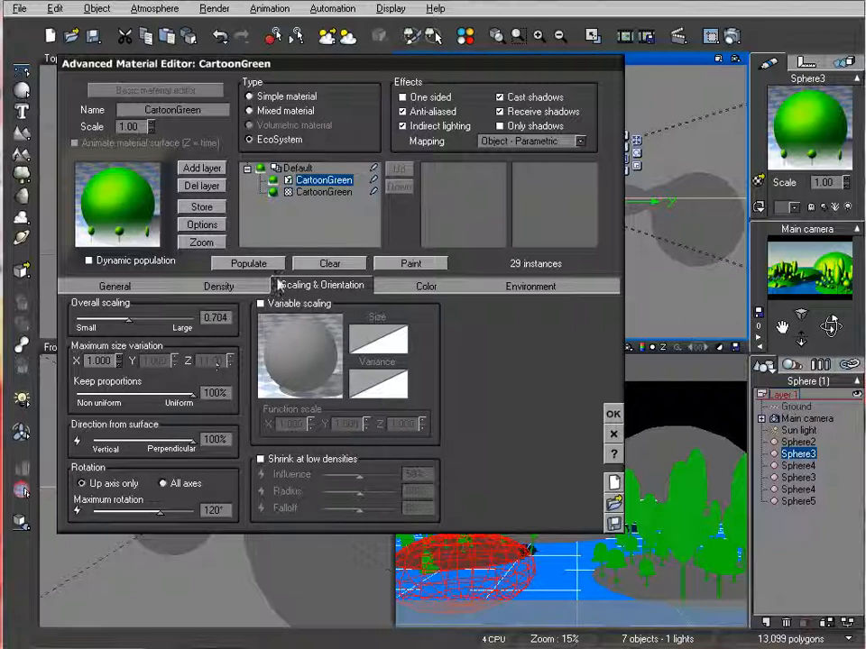
pyautogui.click(249, 263)
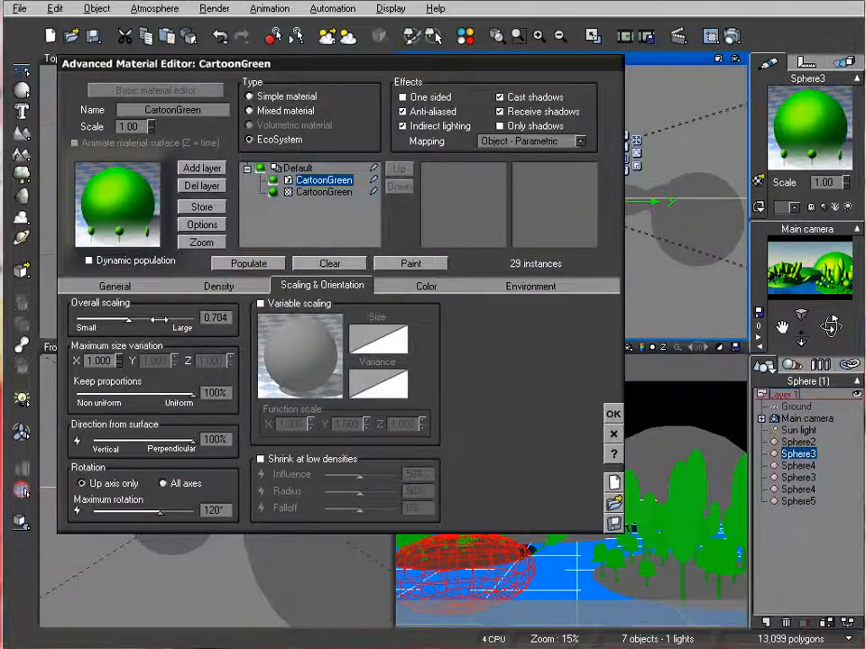
# Set Sphere3's overall tree density to 45%, repopulate it, and reduce the density further to 41%
pyautogui.click(219, 286)
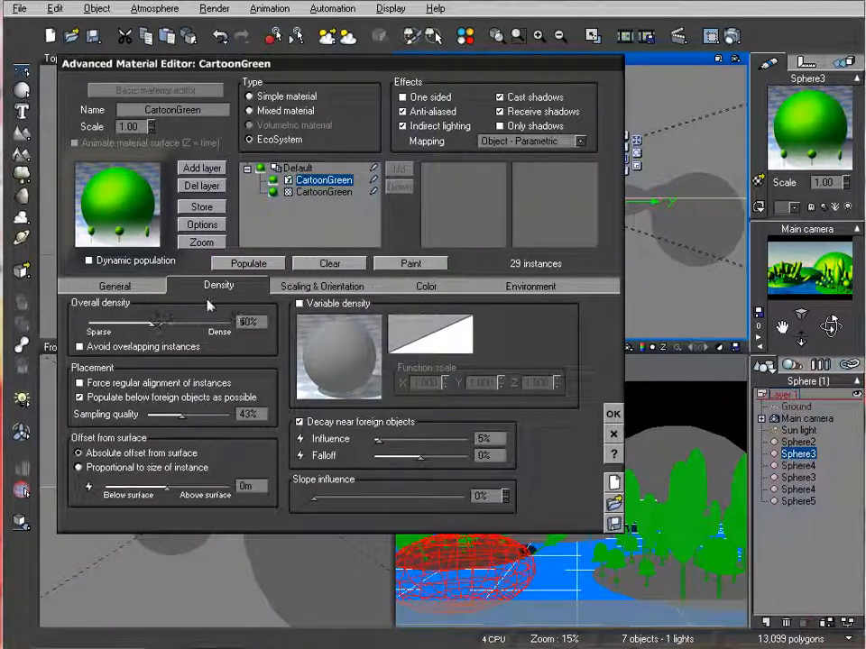
pyautogui.moveTo(159, 325); pyautogui.dragTo(151, 323)
pyautogui.click(246, 267)
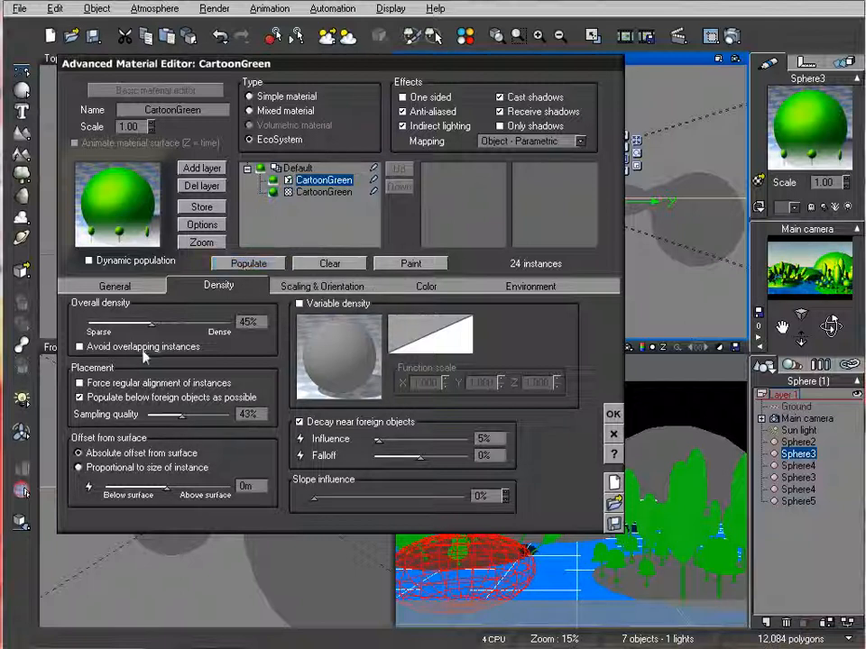
pyautogui.moveTo(147, 322); pyautogui.dragTo(144, 322)
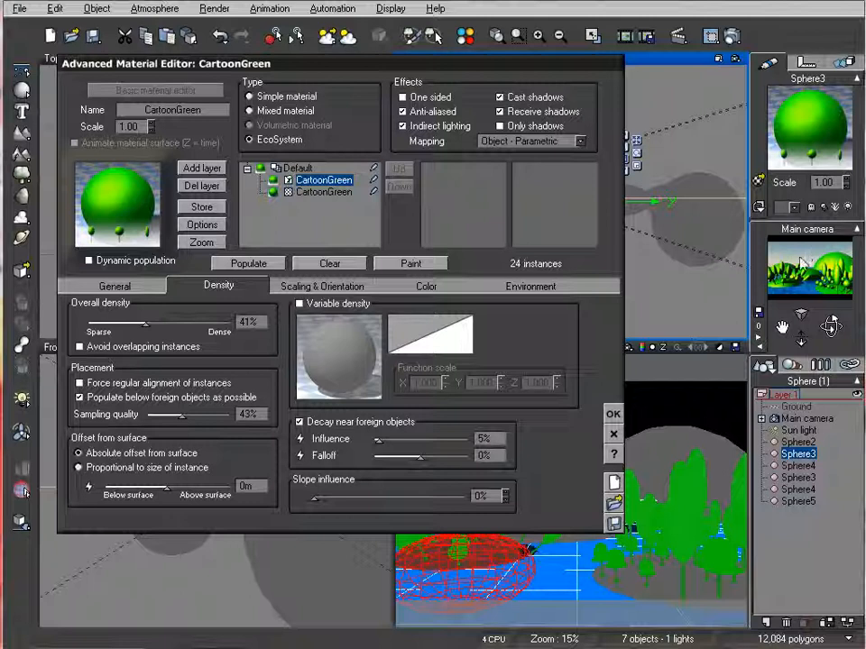
# Accept Sphere3's material and render the scene from the main camera to check the trees
pyautogui.click(613, 414)
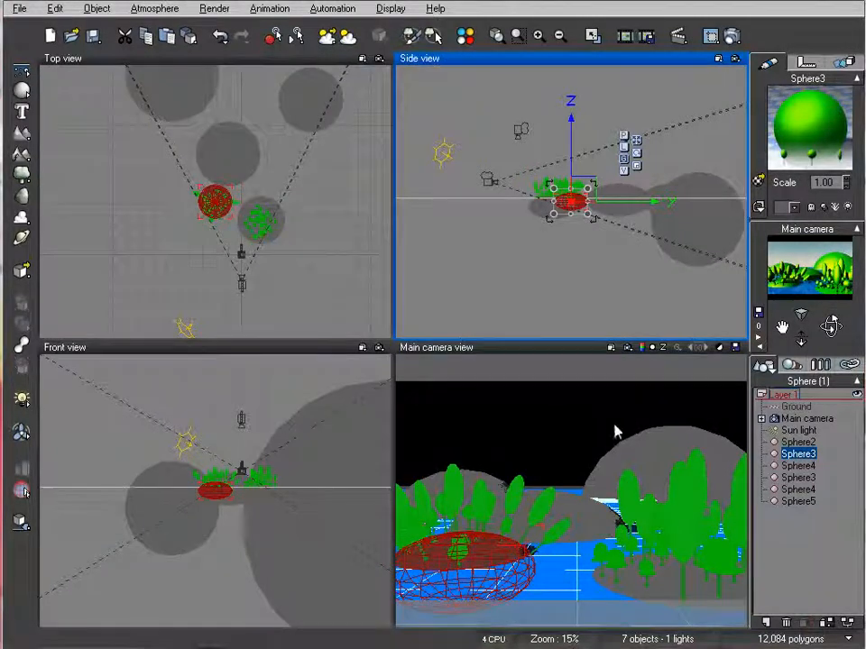
pyautogui.click(733, 35)
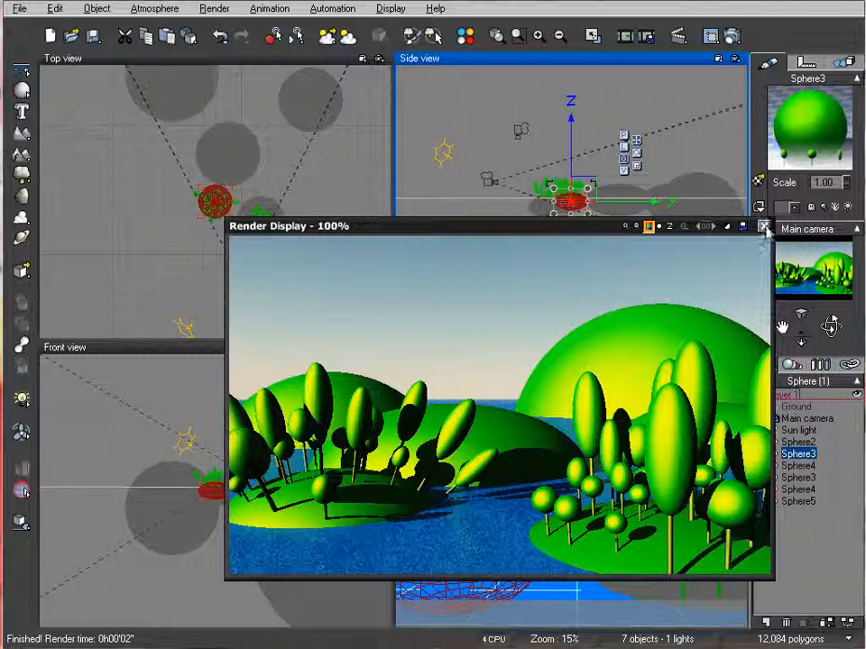
pyautogui.click(764, 227)
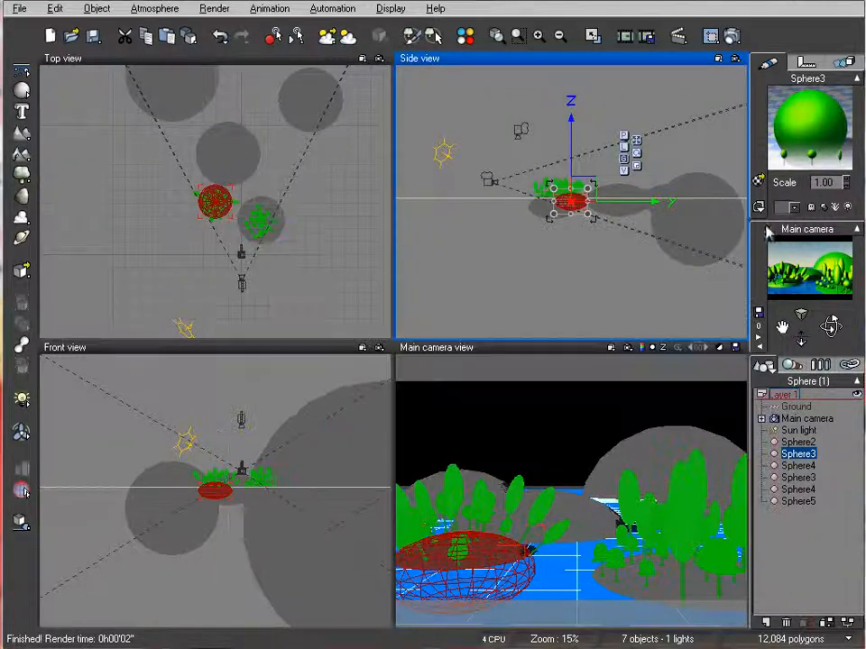
# Edit Sphere3's EcoSystem to avoid overlapping instances, set direction from surface to 0% (vertical), and repopulate it
pyautogui.doubleClick(793, 170)
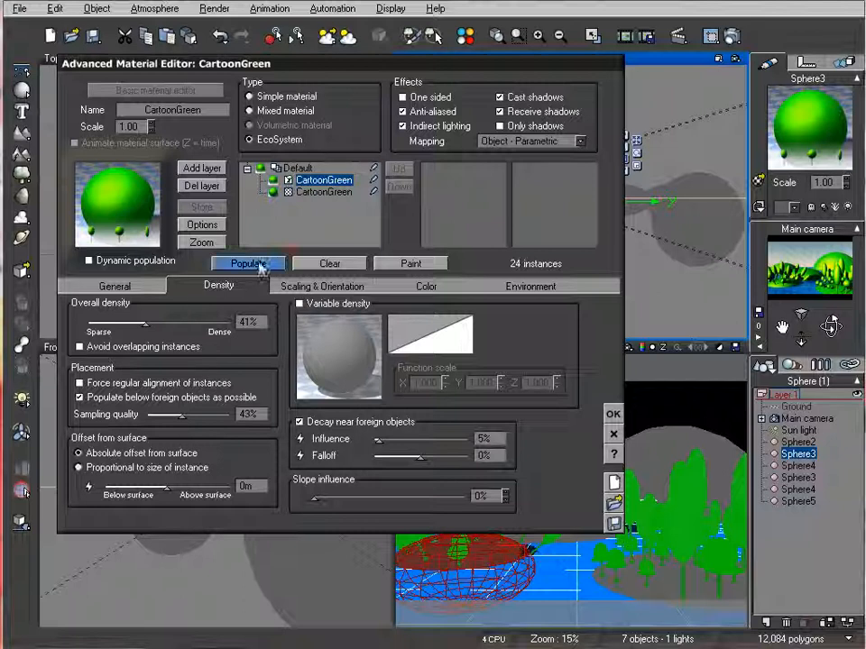
pyautogui.click(315, 285)
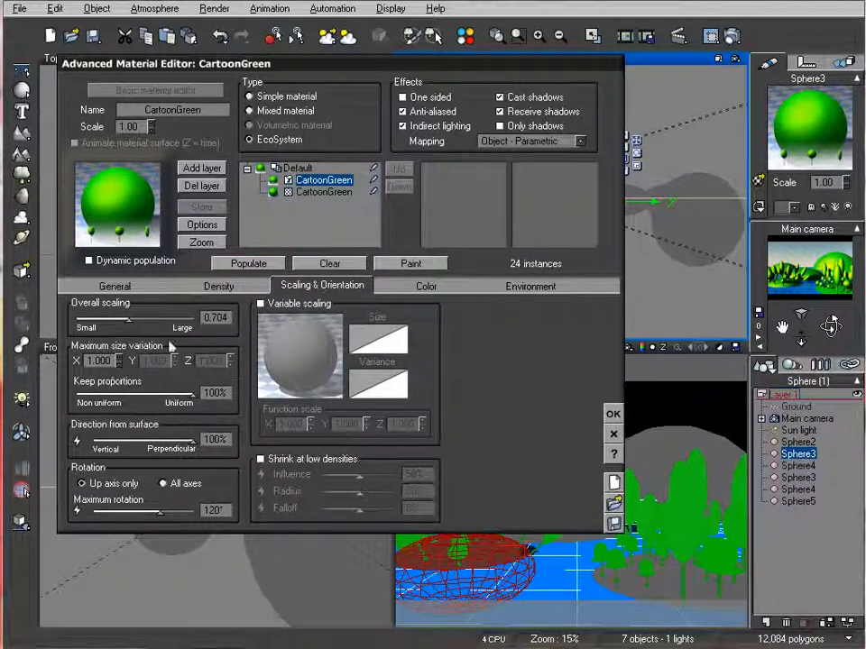
pyautogui.click(219, 285)
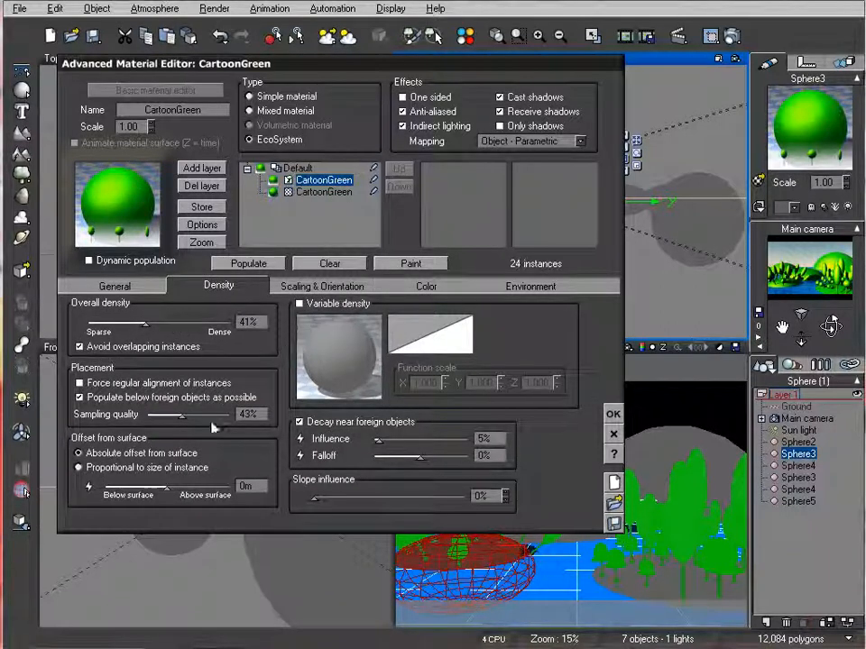
pyautogui.click(323, 287)
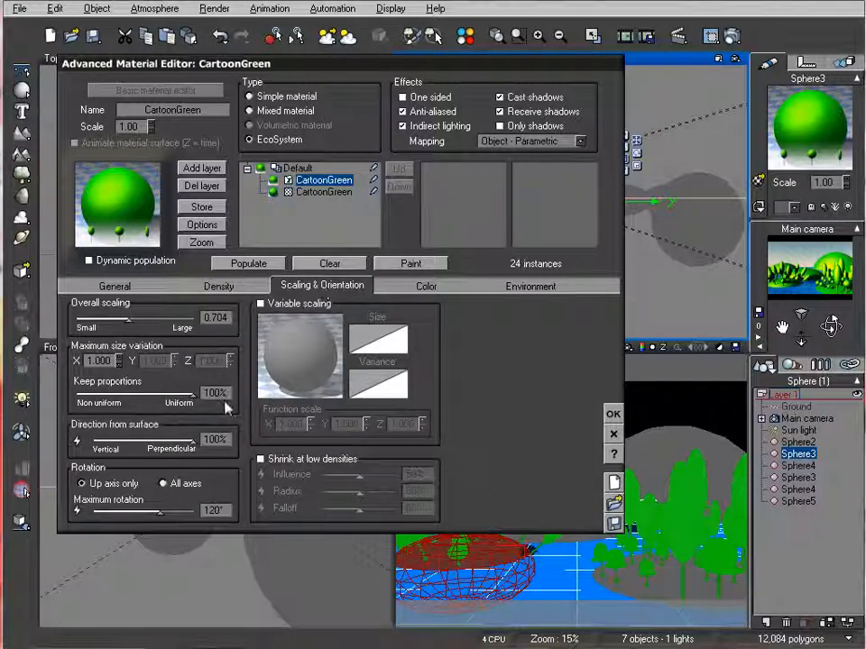
pyautogui.moveTo(186, 440); pyautogui.dragTo(78, 441)
pyautogui.click(240, 263)
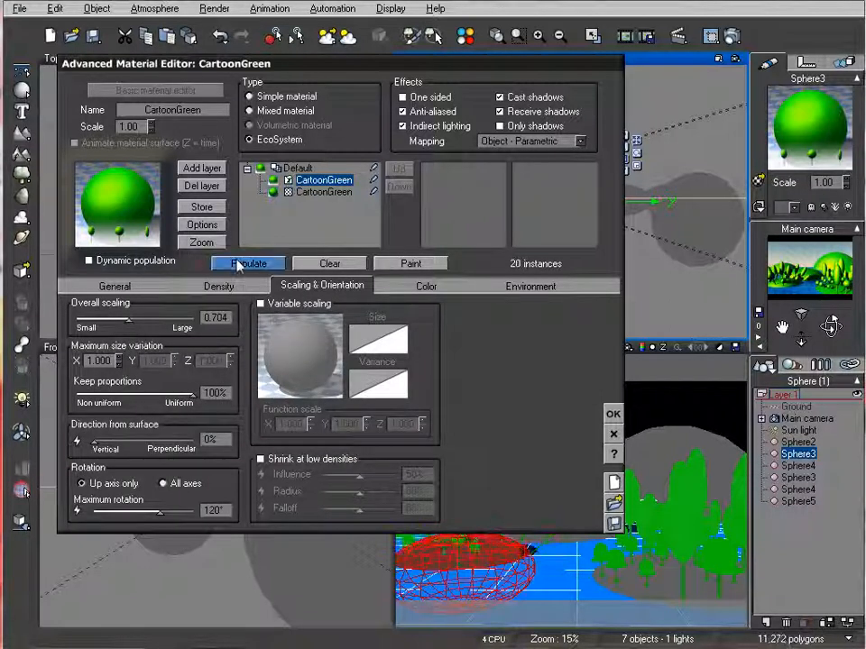
pyautogui.click(612, 414)
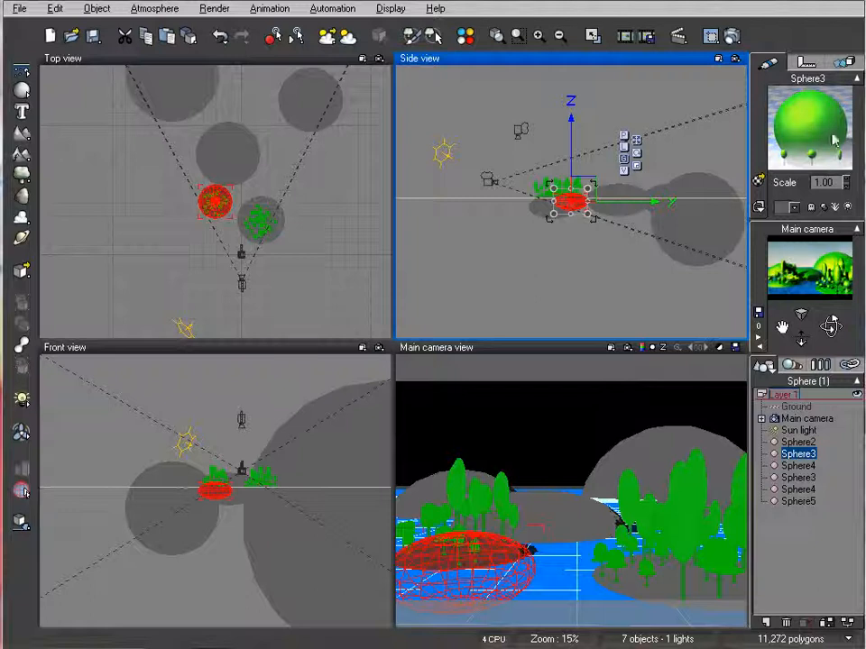
# Copy Sphere3's EcoSystem material onto the flattened Sphere4 hill behind it and have it populated automatically
pyautogui.rightClick(821, 135)
pyautogui.click(837, 159)
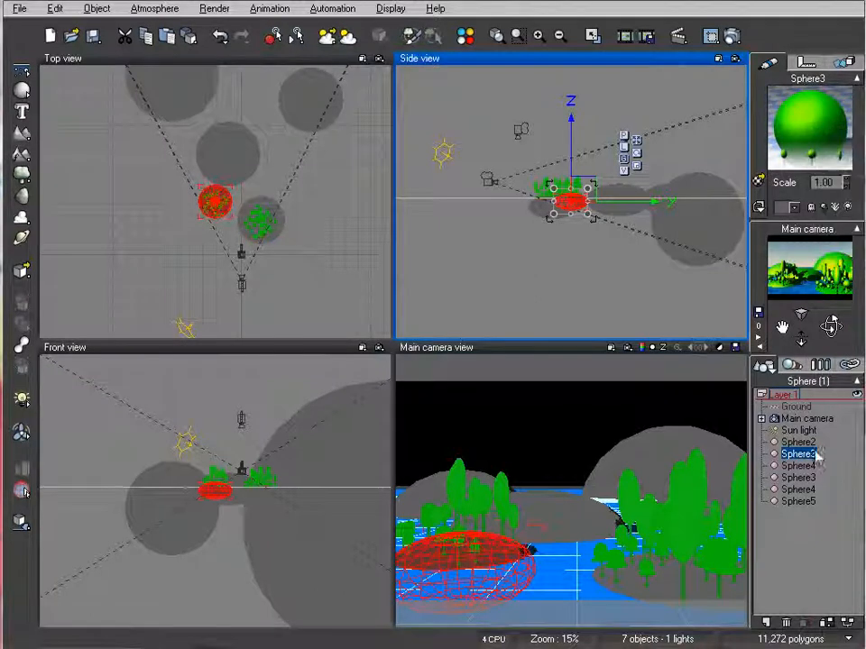
pyautogui.click(793, 465)
pyautogui.rightClick(812, 144)
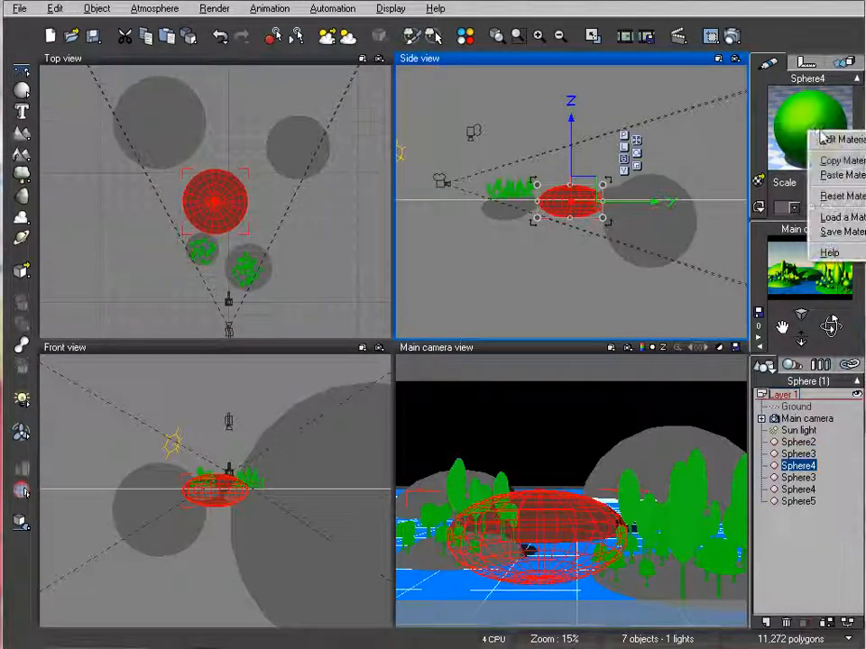
pyautogui.click(841, 175)
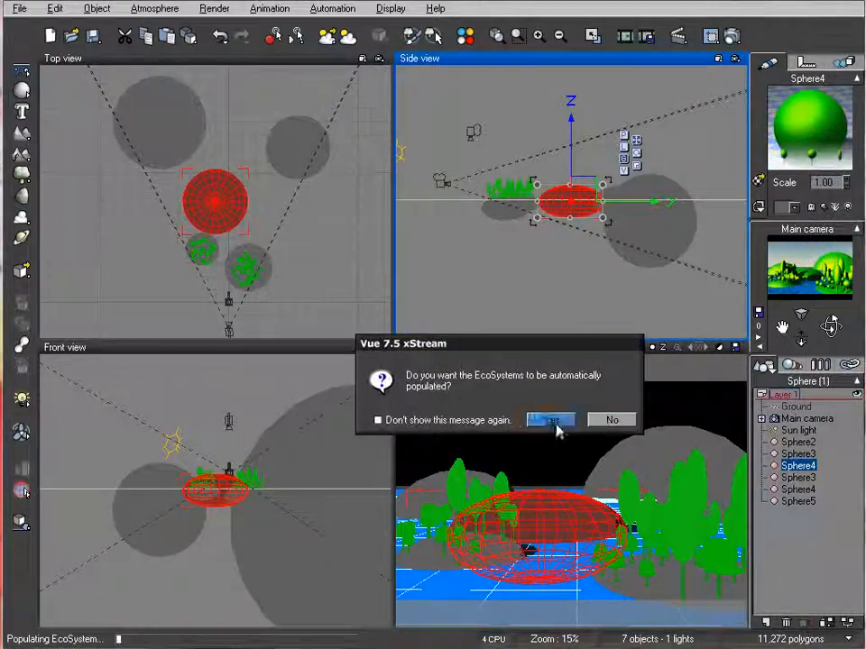
pyautogui.click(550, 418)
# Paste the copied EcoSystem material onto the other, larger Sphere3 and have it populated automatically
pyautogui.click(797, 478)
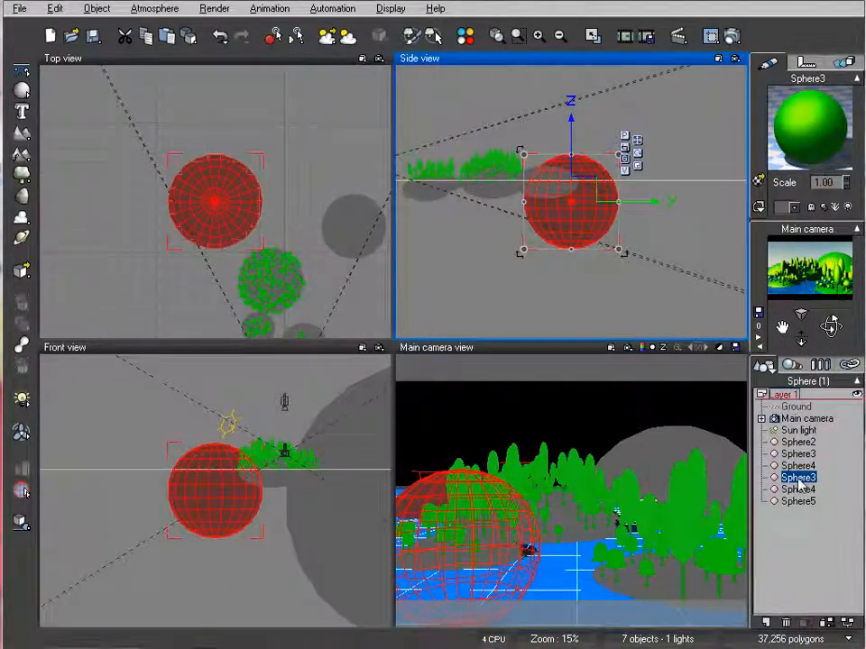
pyautogui.rightClick(825, 113)
pyautogui.click(839, 150)
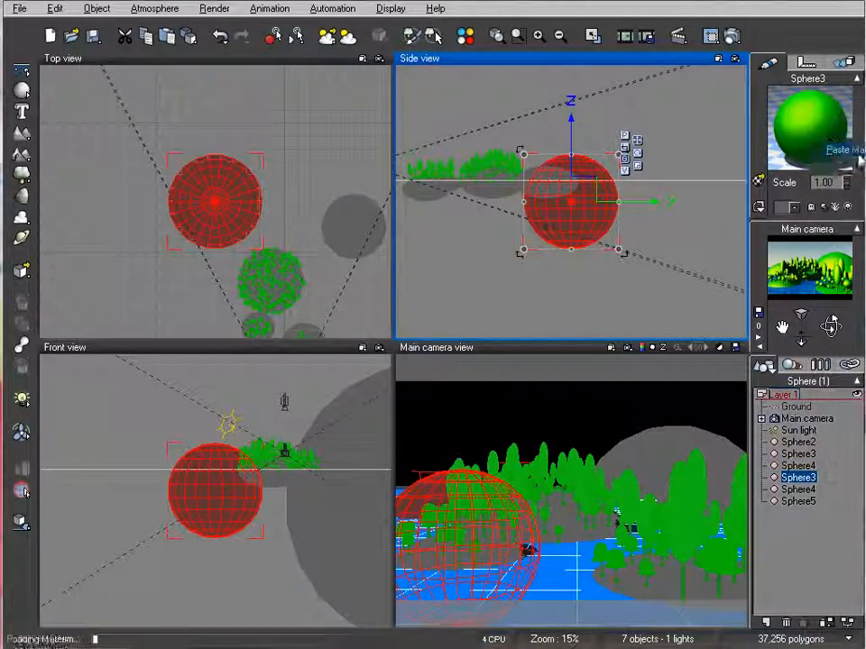
pyautogui.click(552, 421)
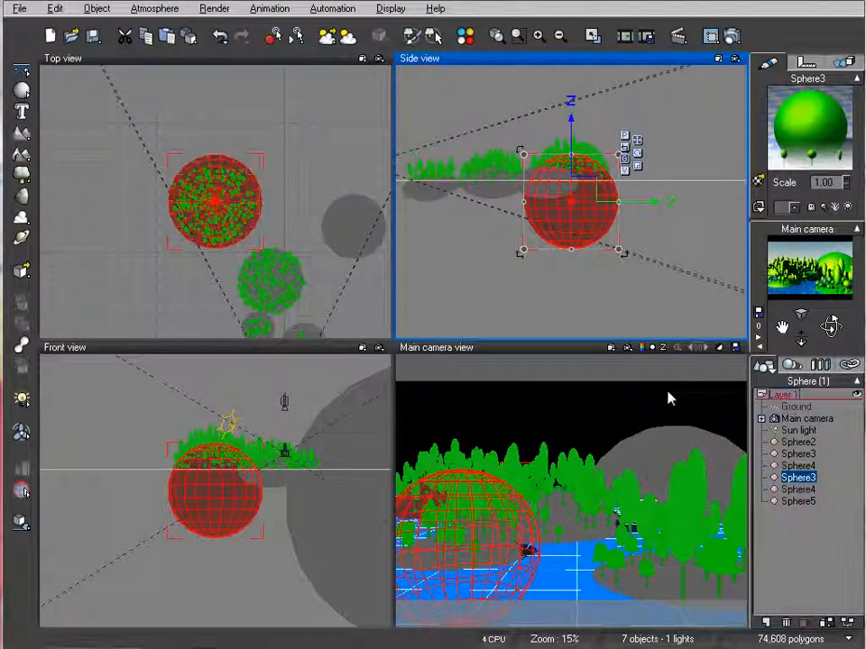
# Paste the copied EcoSystem material onto Sphere5 and have it populated automatically
pyautogui.moveTo(293, 159); pyautogui.dragTo(244, 159, button='right')
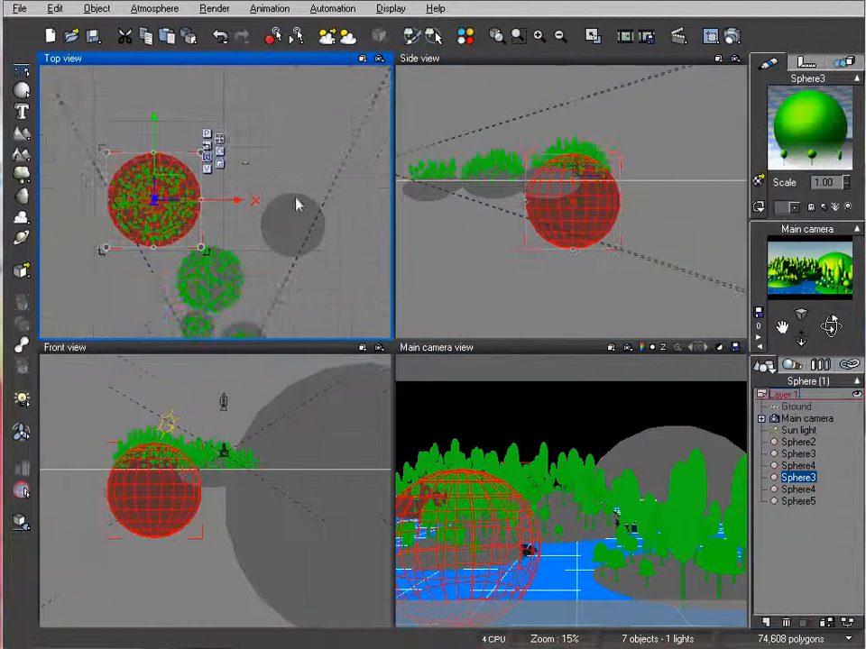
pyautogui.click(289, 220)
pyautogui.rightClick(818, 167)
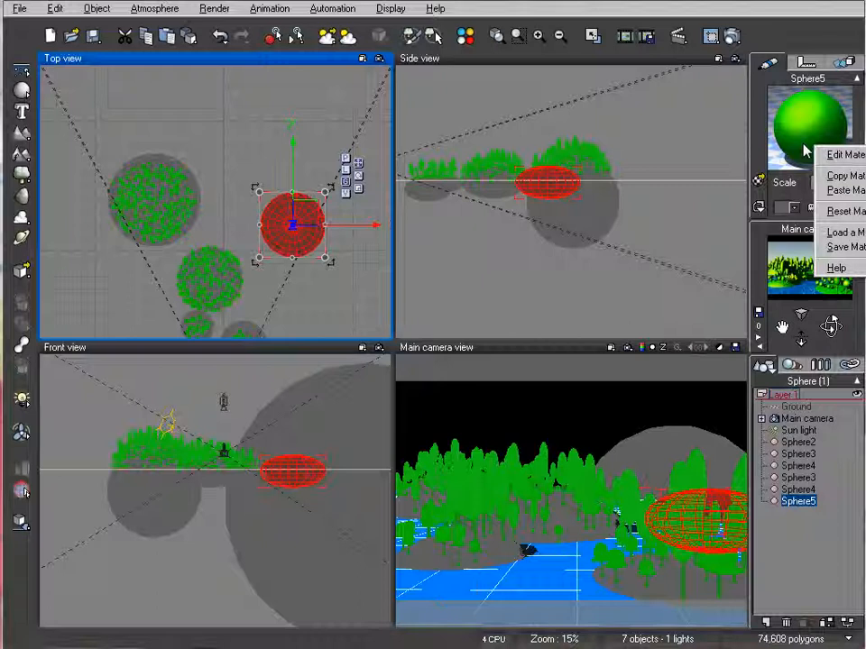
pyautogui.click(834, 188)
pyautogui.click(551, 420)
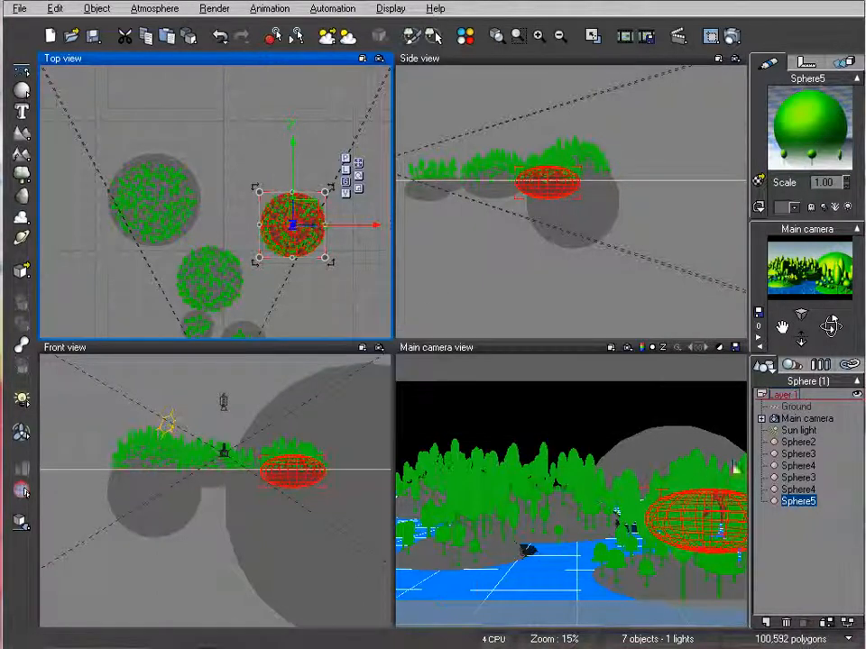
# Paste the copied EcoSystem material onto the largest, most distant hill, the other Sphere4, declining automatic population
pyautogui.moveTo(271, 125); pyautogui.dragTo(241, 226, button='right')
pyautogui.scroll(-4, 263, 117)
pyautogui.moveTo(264, 114); pyautogui.dragTo(234, 176, button='right')
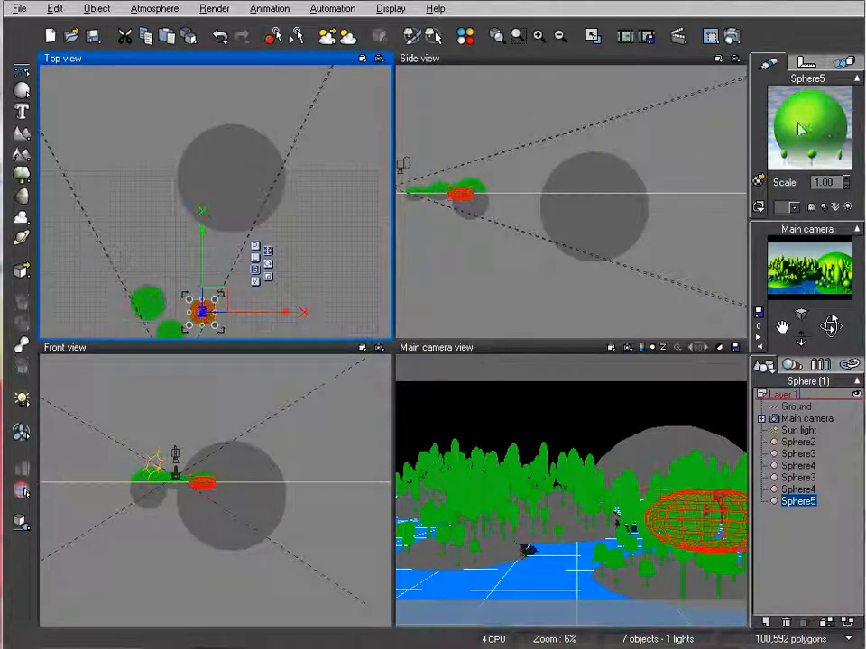
pyautogui.click(213, 159)
pyautogui.rightClick(836, 108)
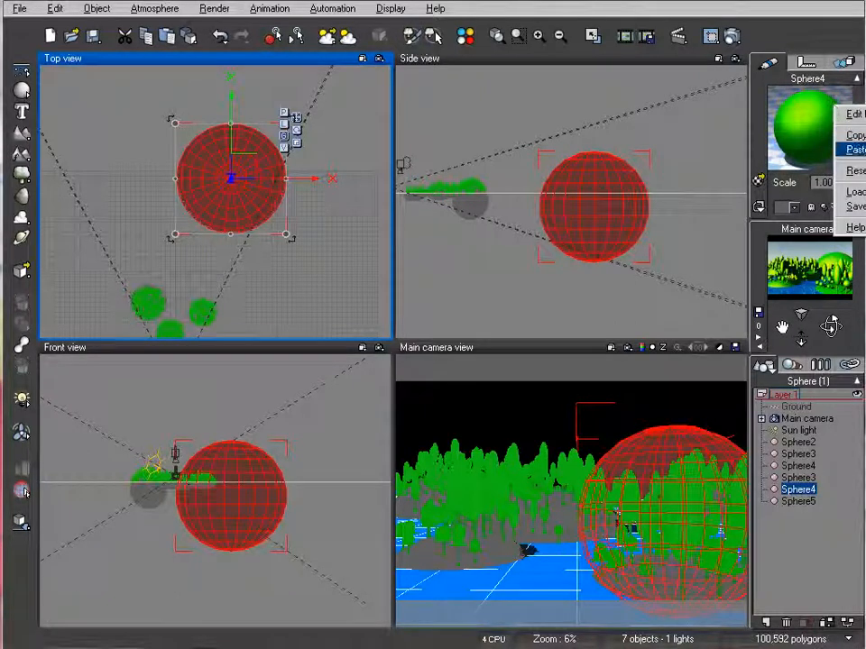
pyautogui.click(855, 150)
pyautogui.click(603, 419)
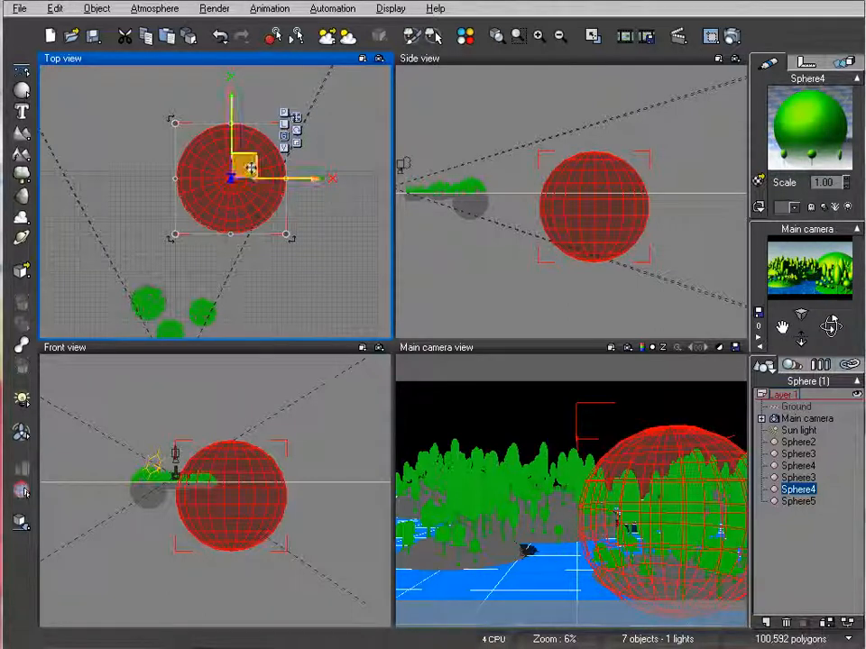
# Load the Castle object from the Midivil collection into the scene
pyautogui.scroll(3, 236, 204)
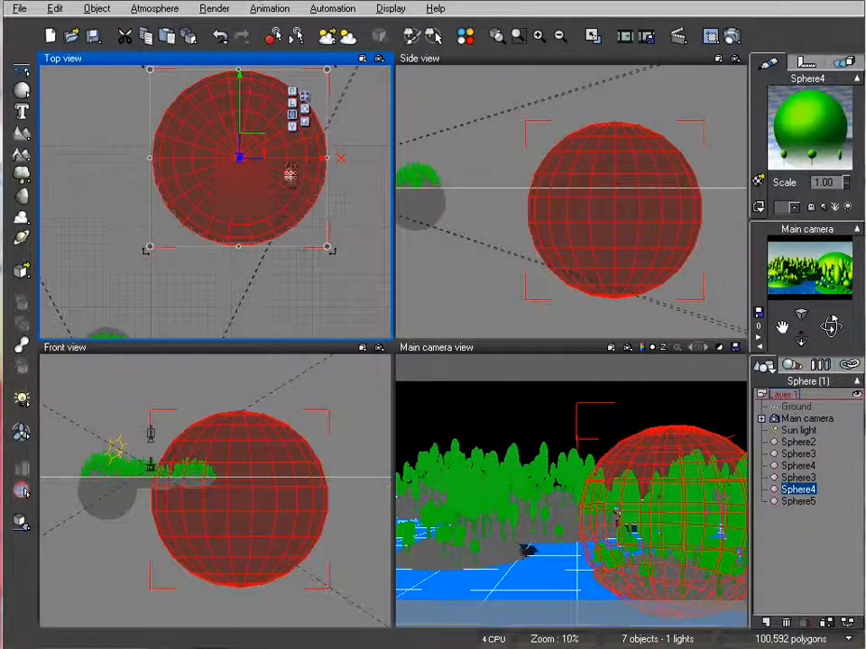
pyautogui.moveTo(295, 172); pyautogui.dragTo(257, 196, button='right')
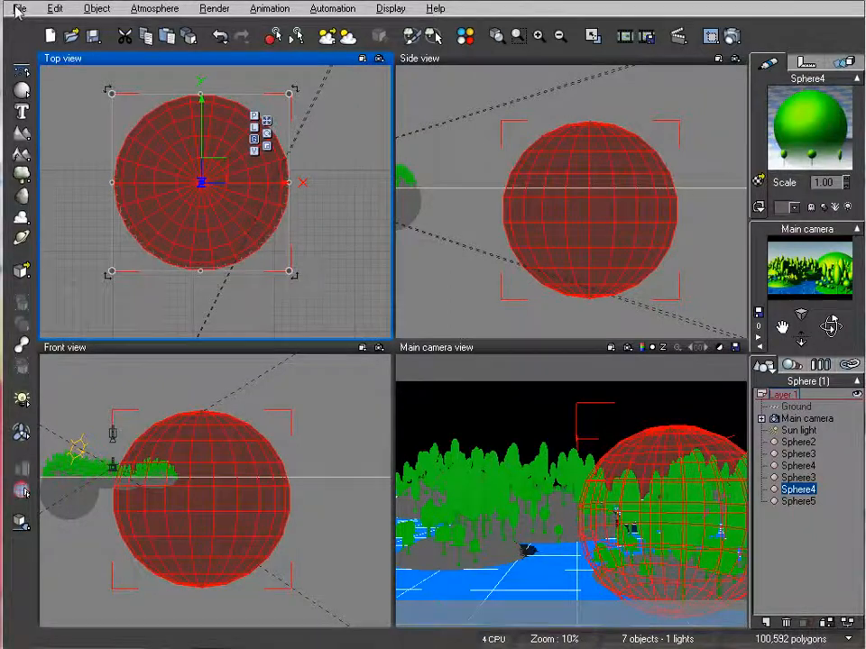
pyautogui.click(18, 9)
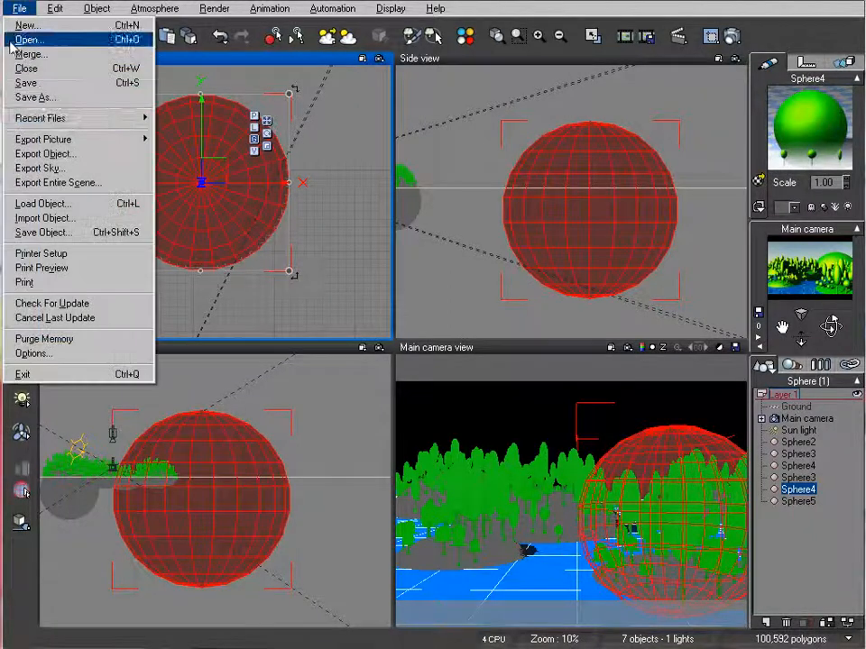
pyautogui.click(109, 205)
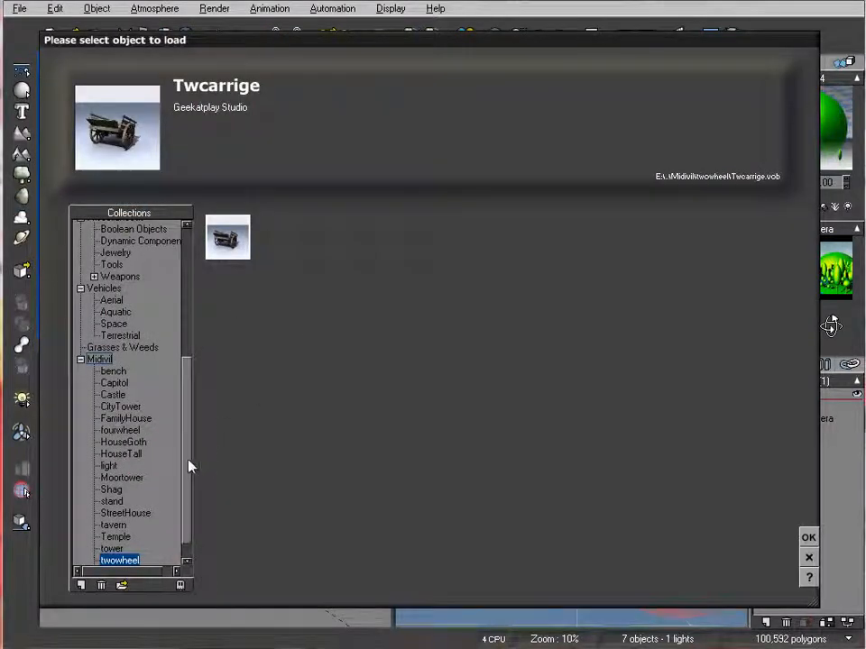
pyautogui.click(110, 394)
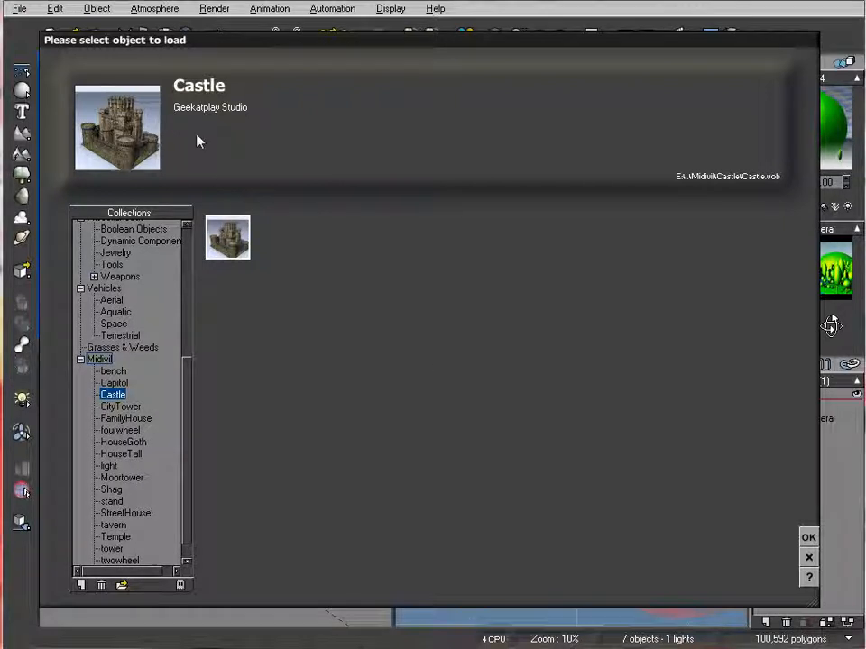
pyautogui.click(808, 537)
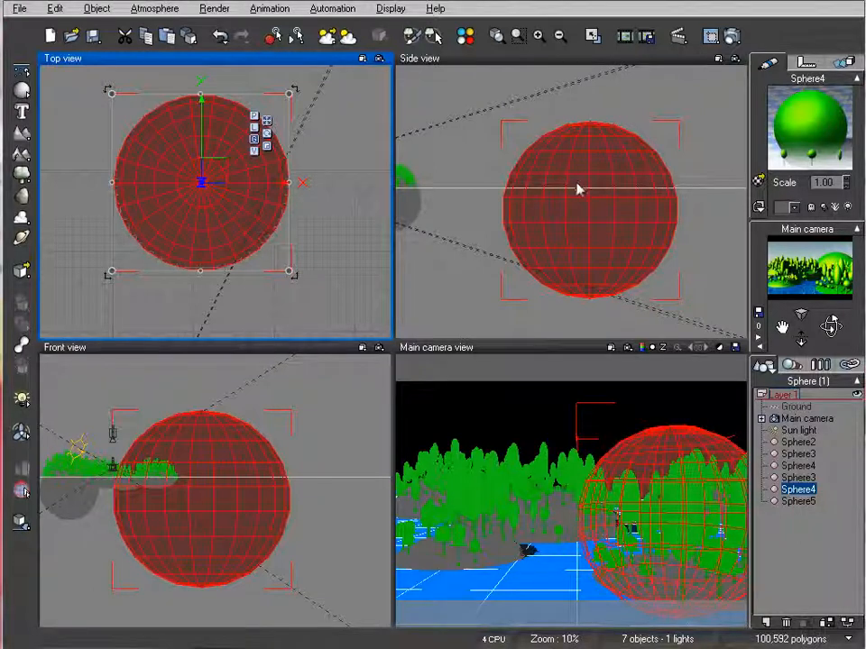
# Raise the Castle slightly so that less of its base is sunk into the largest hill
pyautogui.moveTo(586, 193); pyautogui.dragTo(575, 234, button='right')
pyautogui.moveTo(567, 228); pyautogui.dragTo(592, 139)
pyautogui.scroll(2, 603, 179)
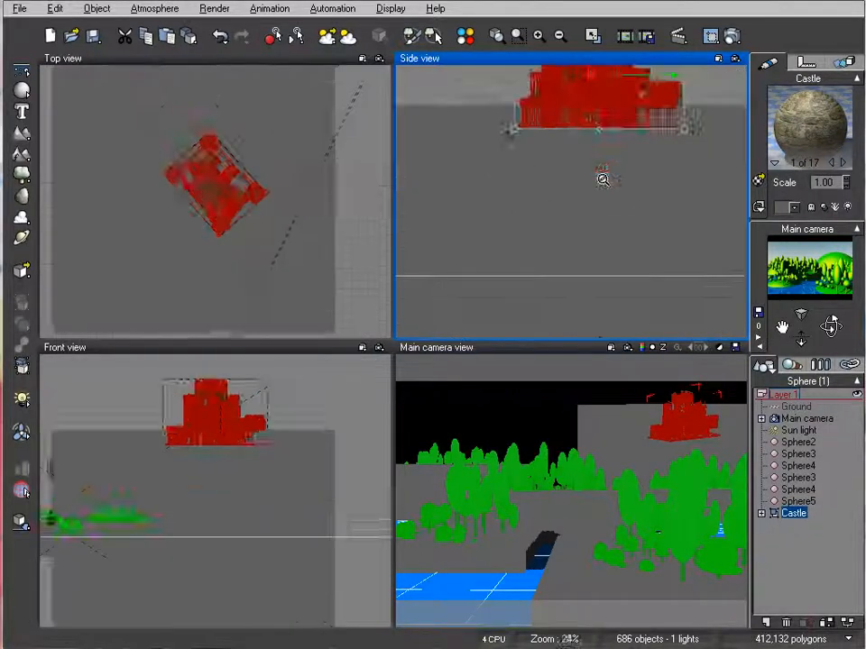
pyautogui.scroll(2, 601, 178)
pyautogui.moveTo(555, 286); pyautogui.dragTo(555, 315, button='right')
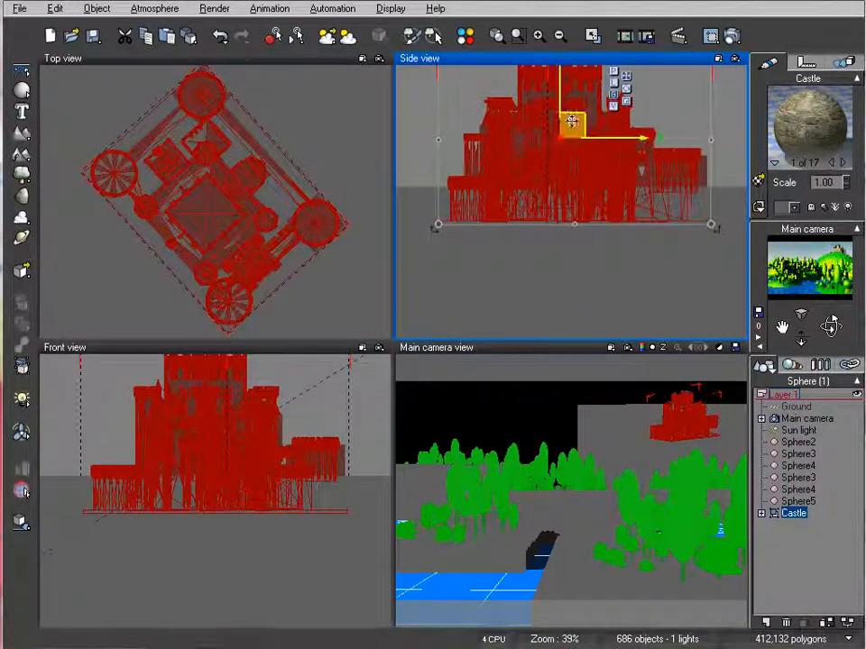
pyautogui.moveTo(571, 118); pyautogui.dragTo(572, 91)
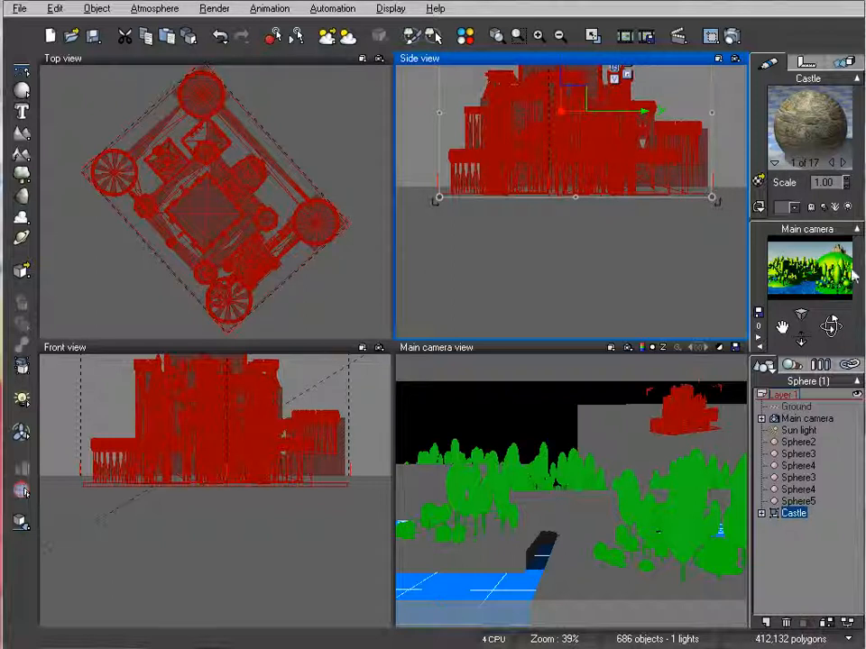
# Rotate the Castle so its walls run nearly square to the axes, and seat it centrally on the largest hill's summit
pyautogui.moveTo(239, 262); pyautogui.dragTo(262, 240)
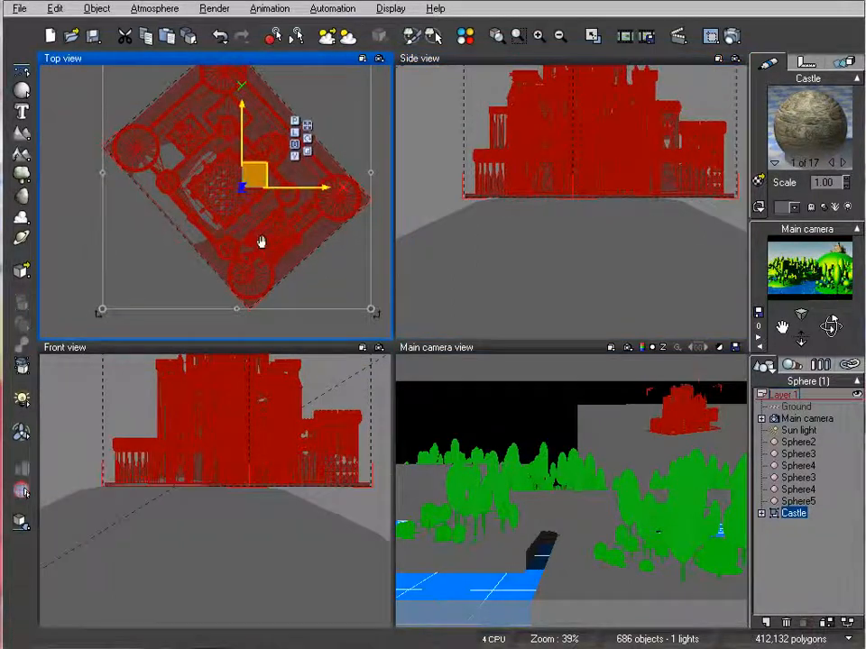
pyautogui.scroll(-3, 328, 302)
pyautogui.moveTo(310, 193)
pyautogui.mouseDown()
pyautogui.moveTo(303, 184)
pyautogui.moveTo(303, 195)
pyautogui.mouseUp()
pyautogui.moveTo(242, 179); pyautogui.dragTo(228, 178)
pyautogui.moveTo(618, 125); pyautogui.dragTo(602, 131, button='right')
pyautogui.moveTo(600, 134); pyautogui.dragTo(587, 148)
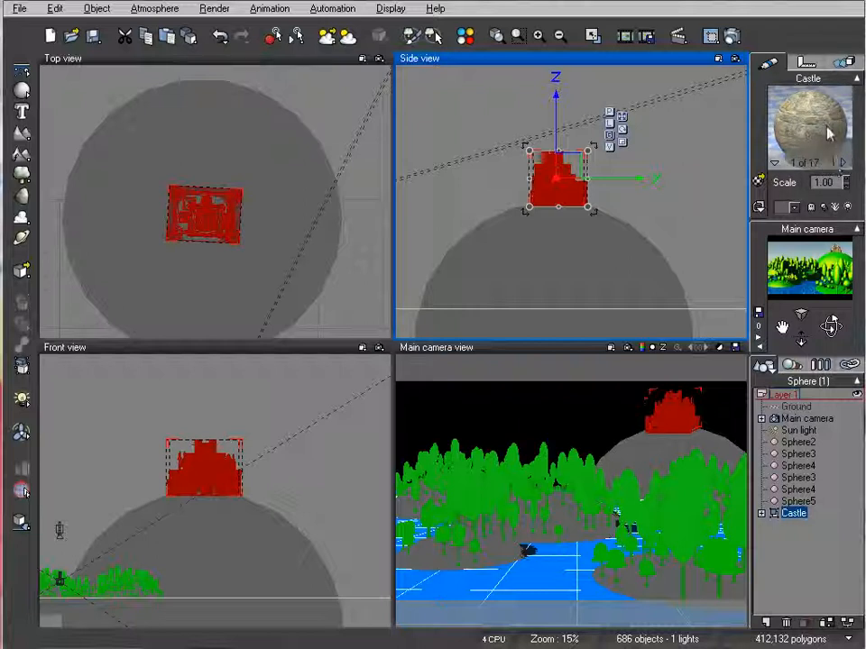
# Replace the Castle's material with Flat white from the Basic collection
pyautogui.rightClick(793, 516)
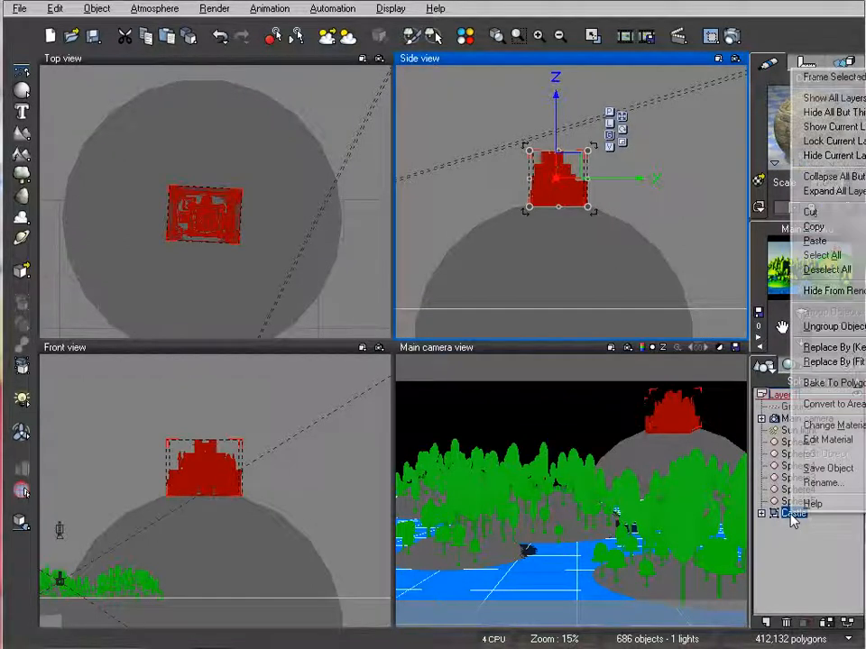
pyautogui.click(846, 436)
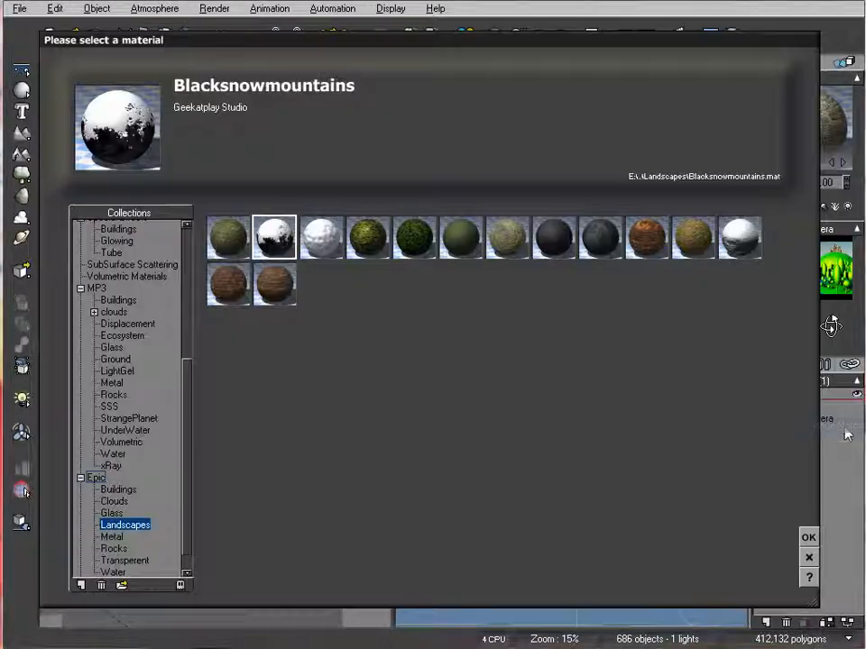
pyautogui.scroll(7, 190, 367)
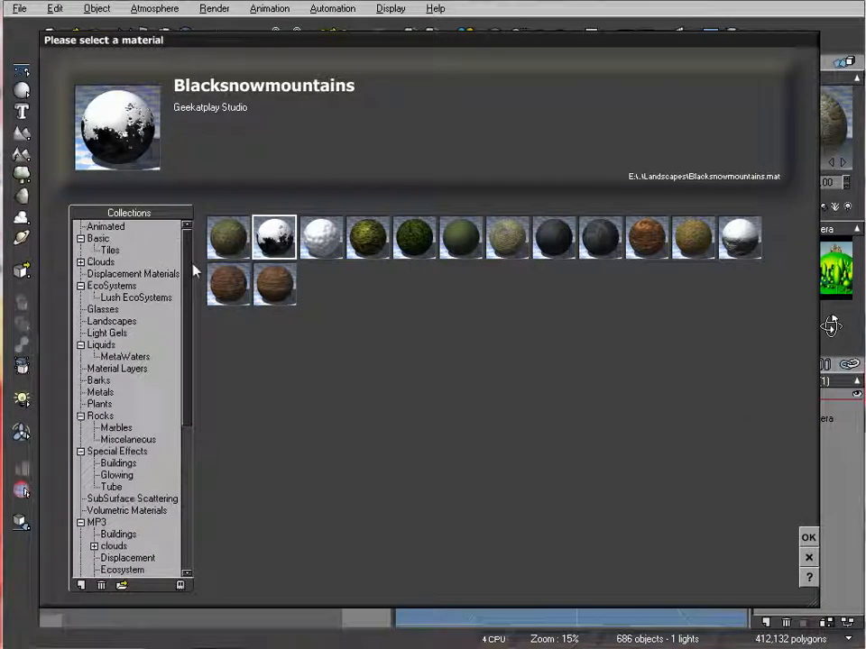
pyautogui.click(105, 227)
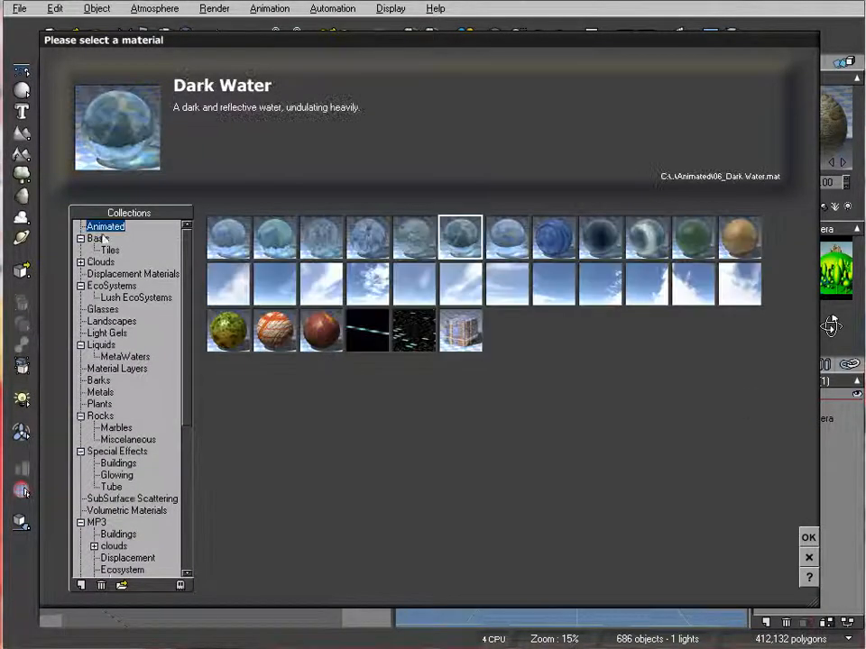
pyautogui.click(99, 237)
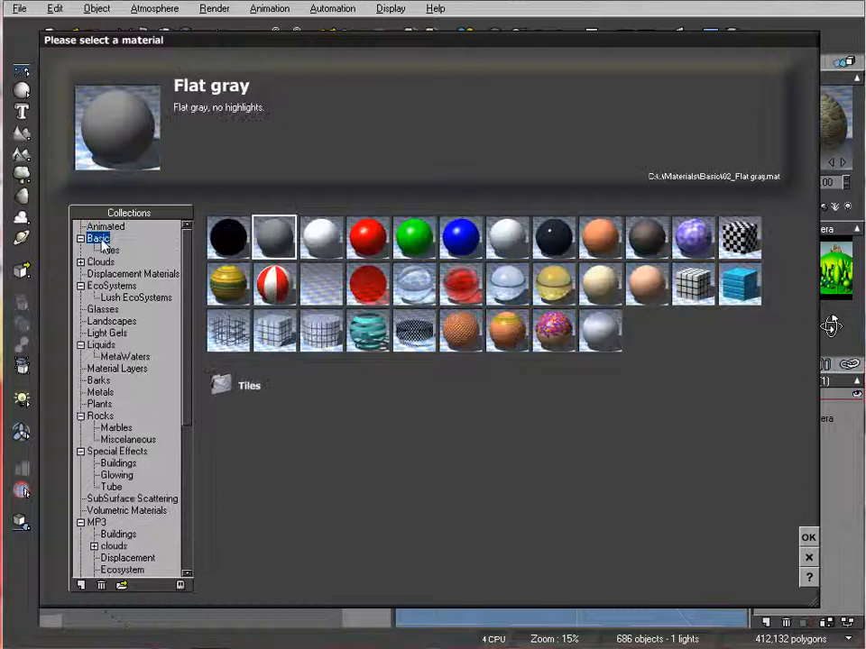
pyautogui.click(315, 245)
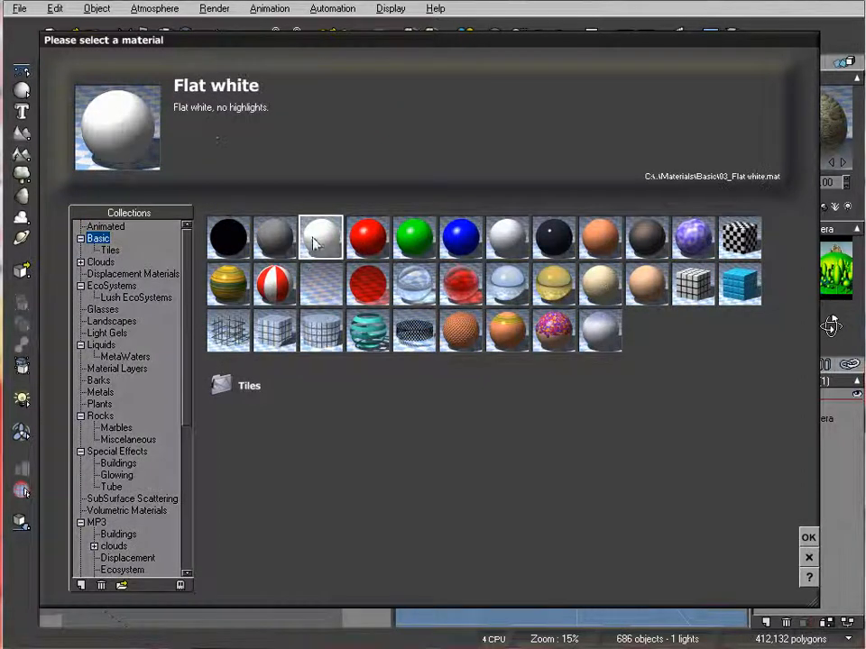
pyautogui.click(807, 539)
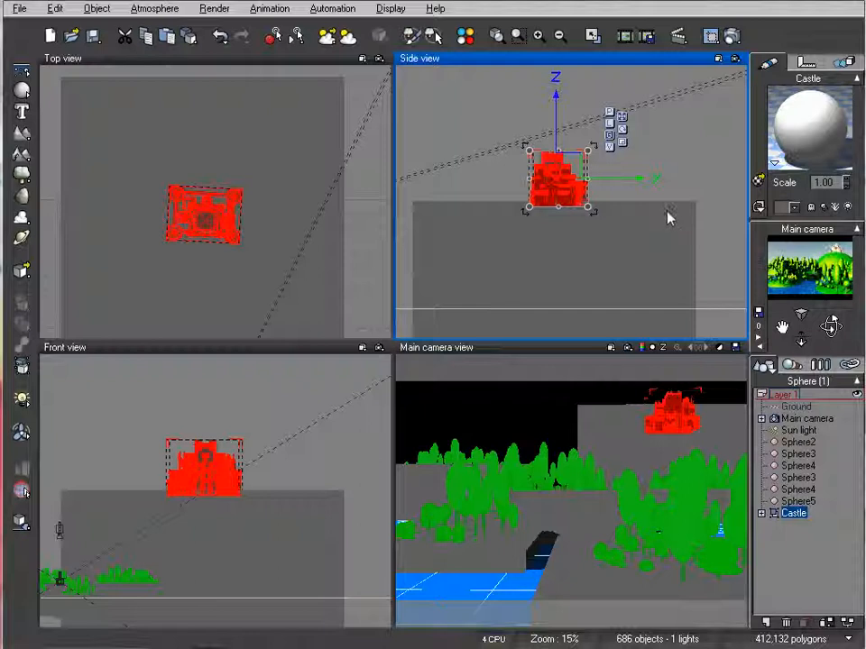
# Give the Castle material a peach highlight colour (RGB 251, 178, 136), 66% highlight intensity and 0% highlight size
pyautogui.doubleClick(803, 127)
pyautogui.moveTo(380, 69); pyautogui.dragTo(440, 125)
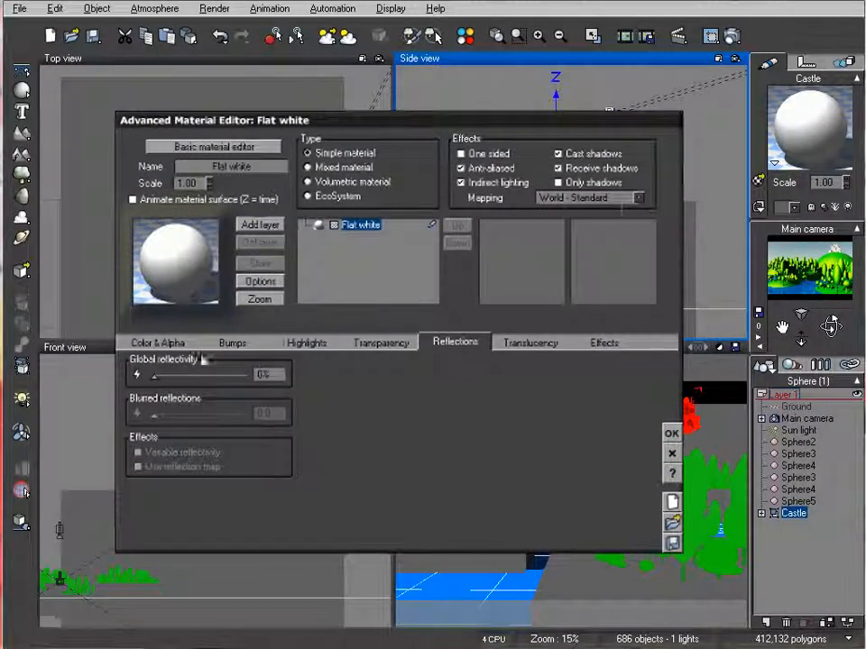
pyautogui.click(309, 347)
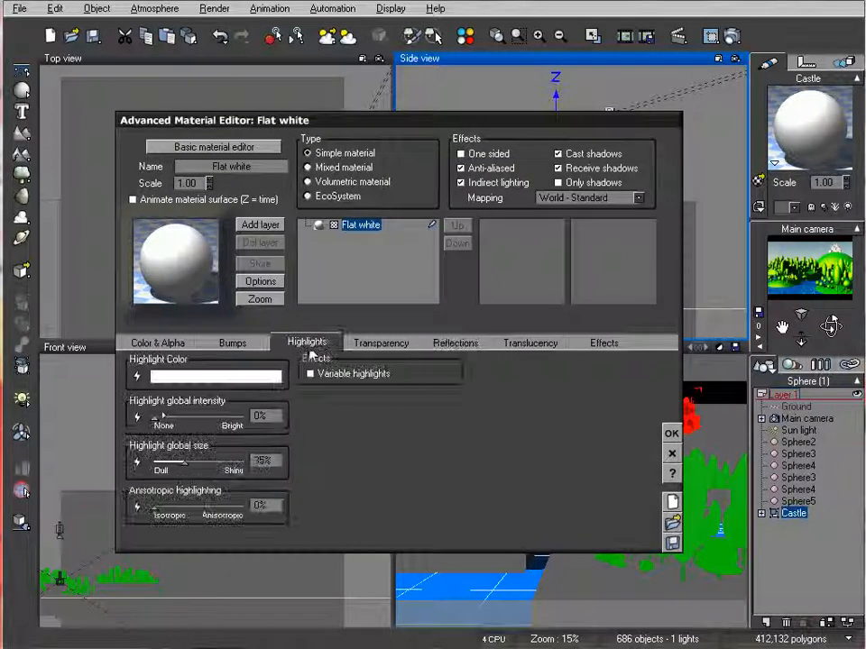
pyautogui.rightClick(227, 380)
pyautogui.click(257, 385)
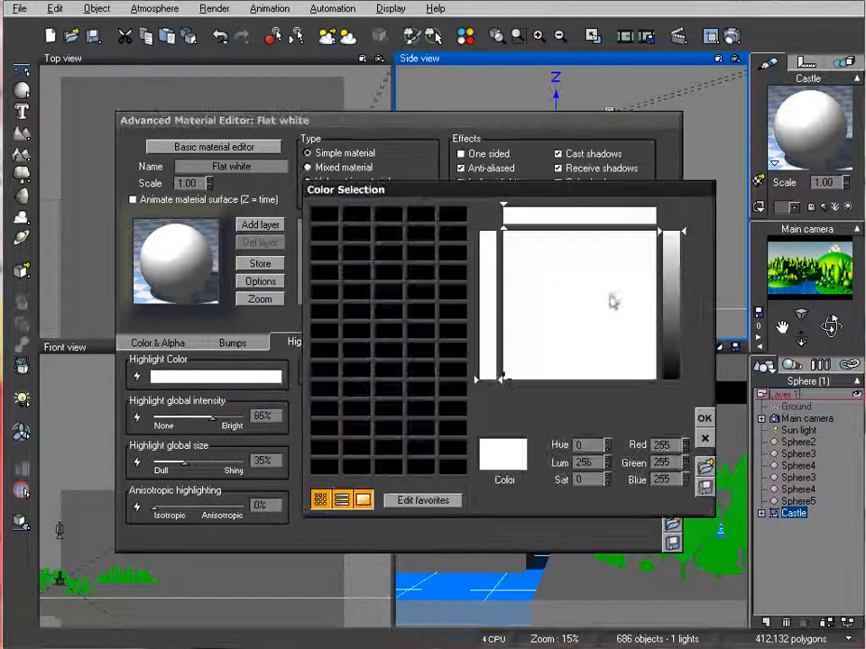
pyautogui.moveTo(535, 243); pyautogui.dragTo(513, 241)
pyautogui.moveTo(669, 250); pyautogui.dragTo(669, 267)
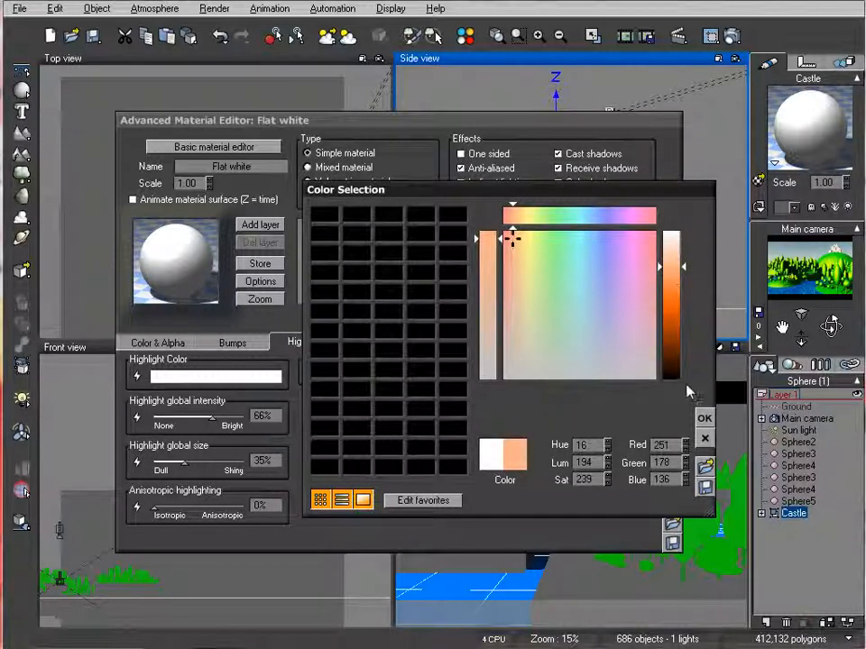
pyautogui.click(704, 419)
pyautogui.moveTo(179, 463); pyautogui.dragTo(154, 462)
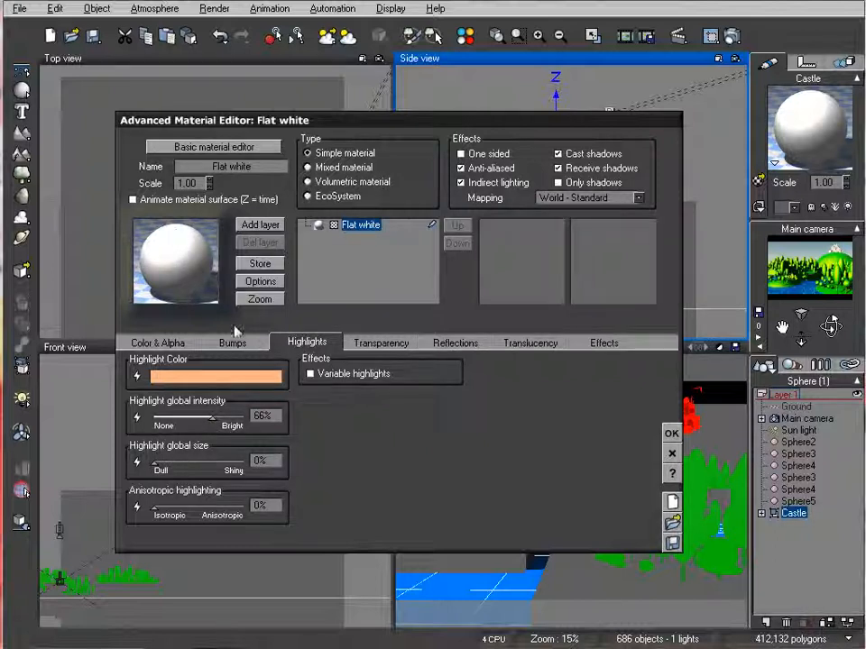
# Set the Castle material's lighting contrast to 47%, apply it, and test-render the scene
pyautogui.click(604, 344)
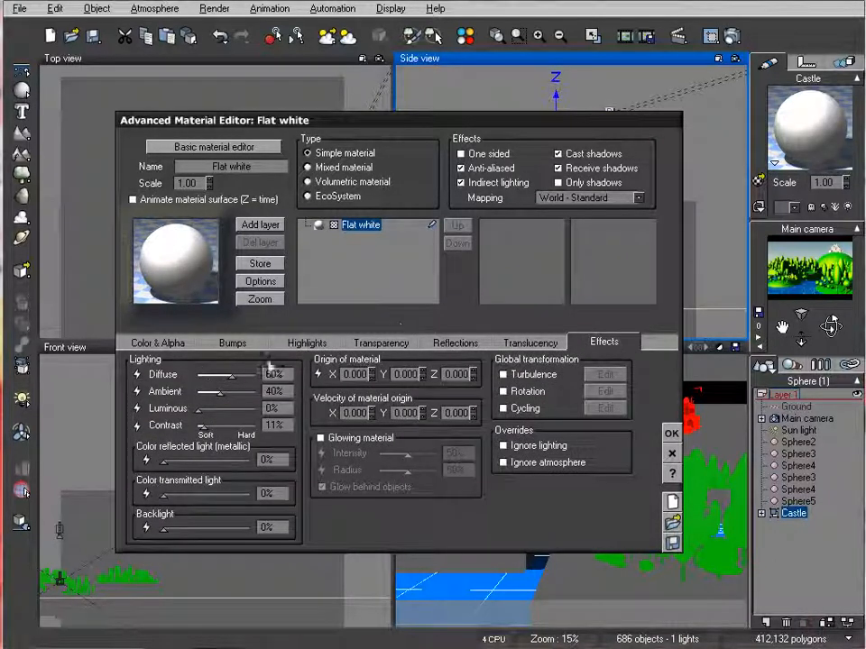
pyautogui.moveTo(206, 430); pyautogui.dragTo(224, 429)
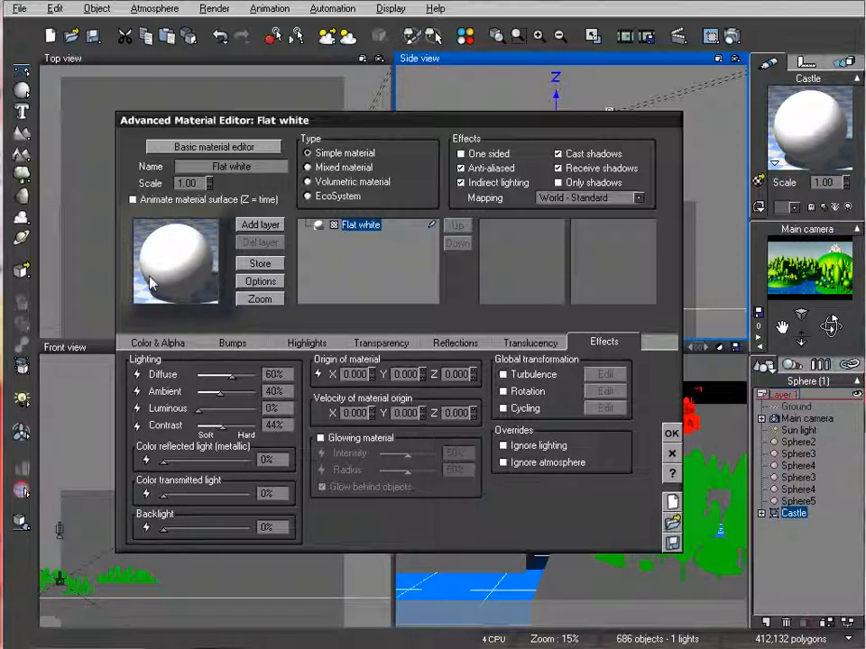
pyautogui.moveTo(221, 427); pyautogui.dragTo(254, 428)
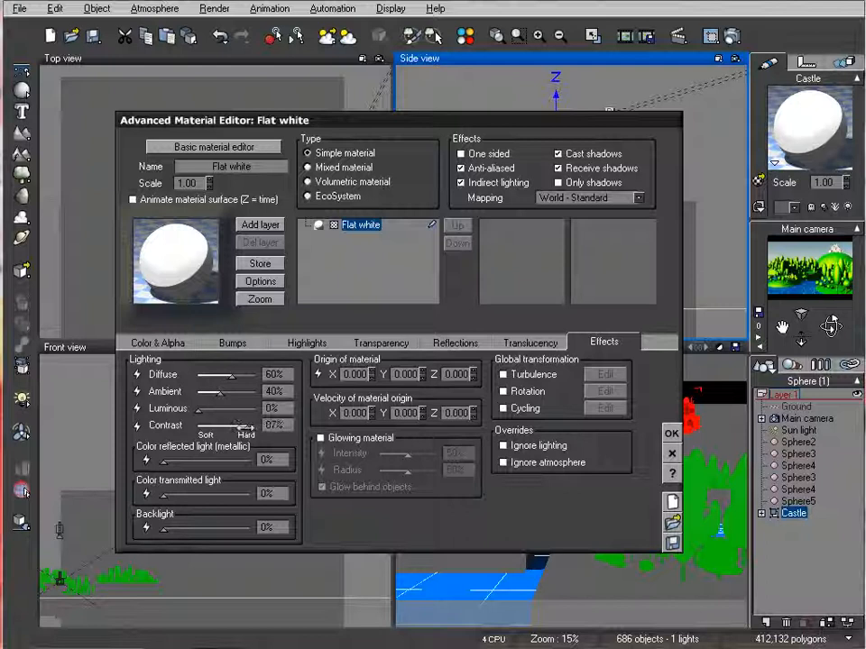
pyautogui.moveTo(254, 427); pyautogui.dragTo(224, 429)
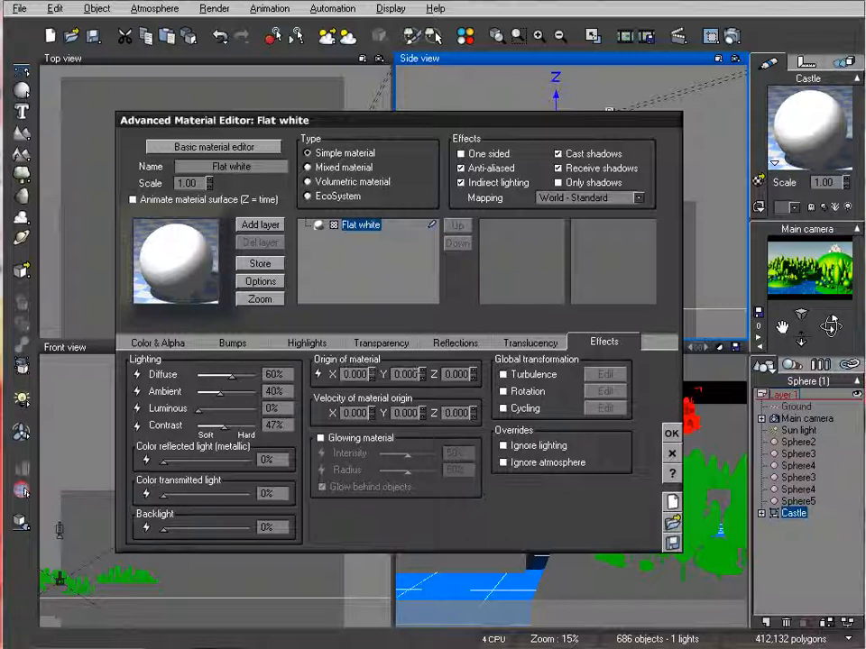
pyautogui.click(671, 434)
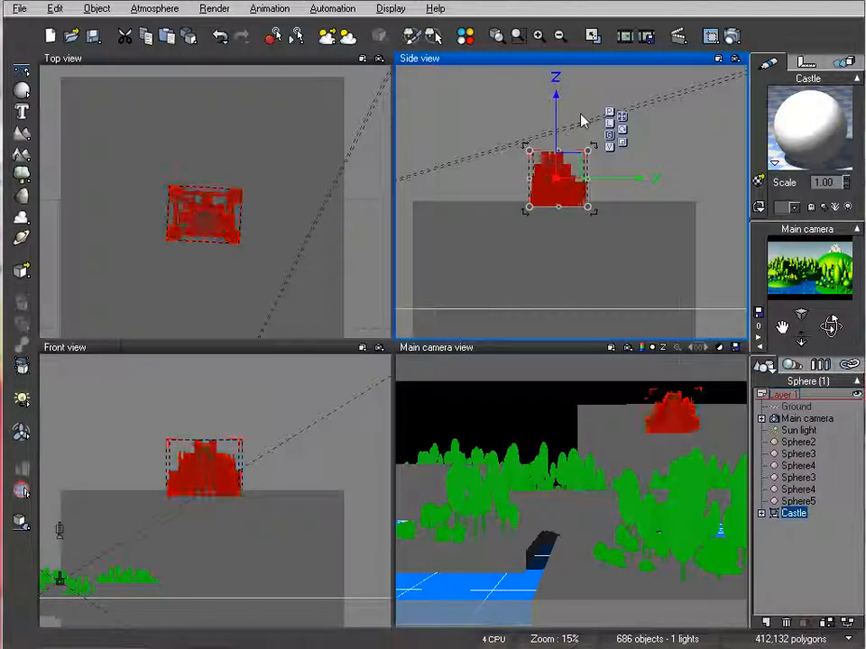
pyautogui.click(733, 38)
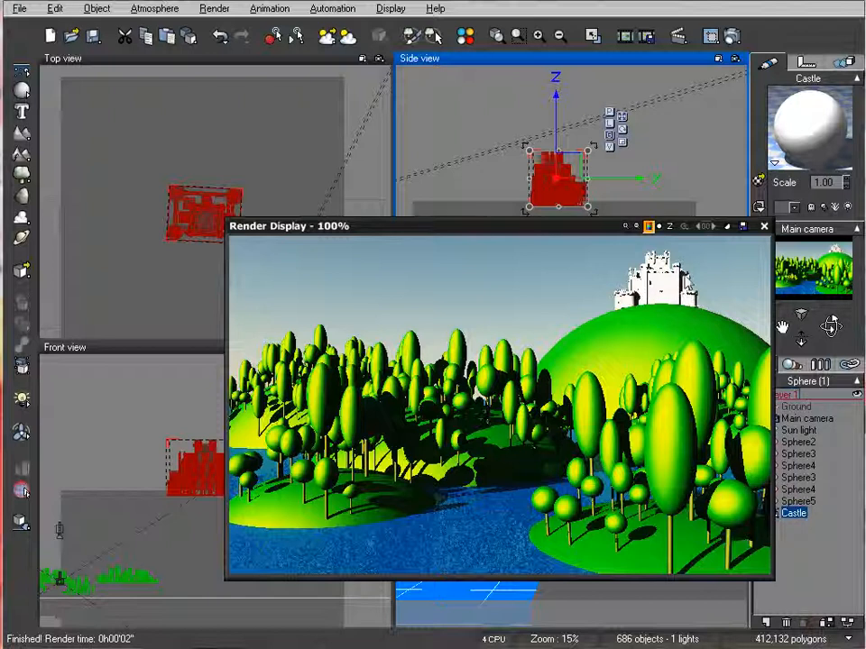
pyautogui.click(764, 226)
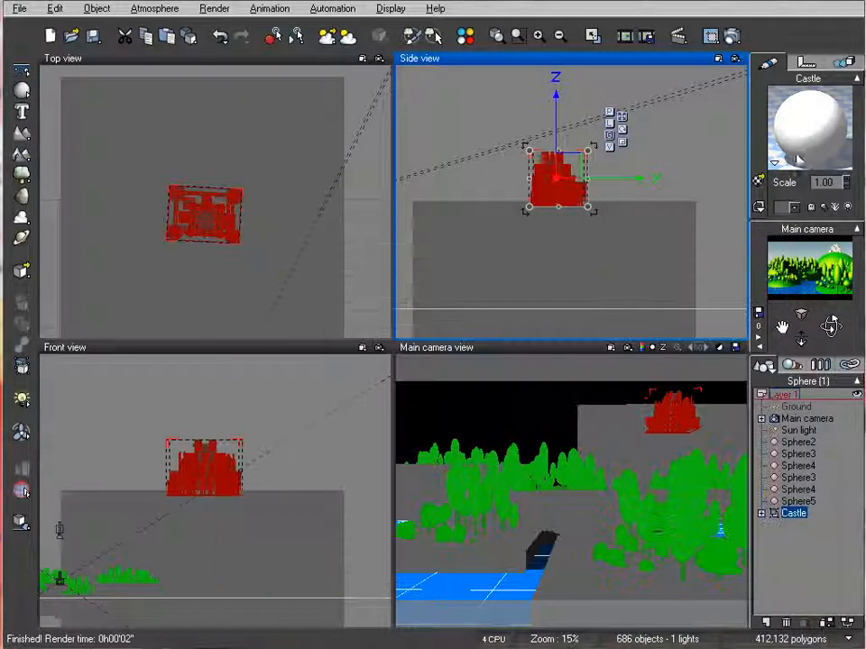
# Recolour the Castle material's procedural colour from white to a very pale blue and apply the change
pyautogui.doubleClick(798, 135)
pyautogui.moveTo(473, 119); pyautogui.dragTo(516, 130)
pyautogui.click(200, 348)
pyautogui.rightClick(431, 426)
pyautogui.click(436, 427)
pyautogui.rightClick(483, 306)
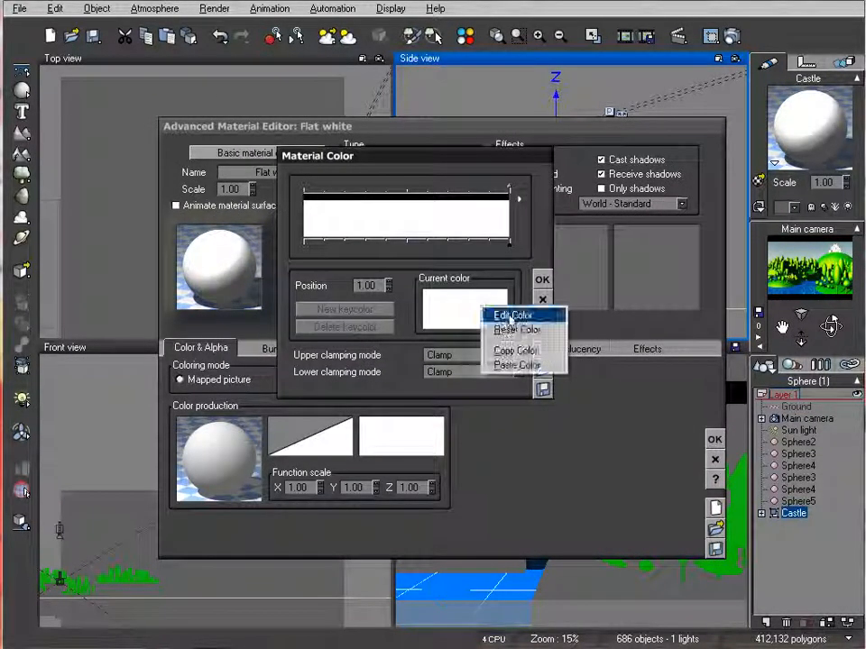
pyautogui.click(510, 315)
pyautogui.moveTo(624, 242); pyautogui.dragTo(601, 238)
pyautogui.click(672, 242)
pyautogui.moveTo(669, 240); pyautogui.dragTo(669, 243)
pyautogui.click(600, 241)
pyautogui.moveTo(600, 240); pyautogui.dragTo(593, 239)
pyautogui.click(706, 419)
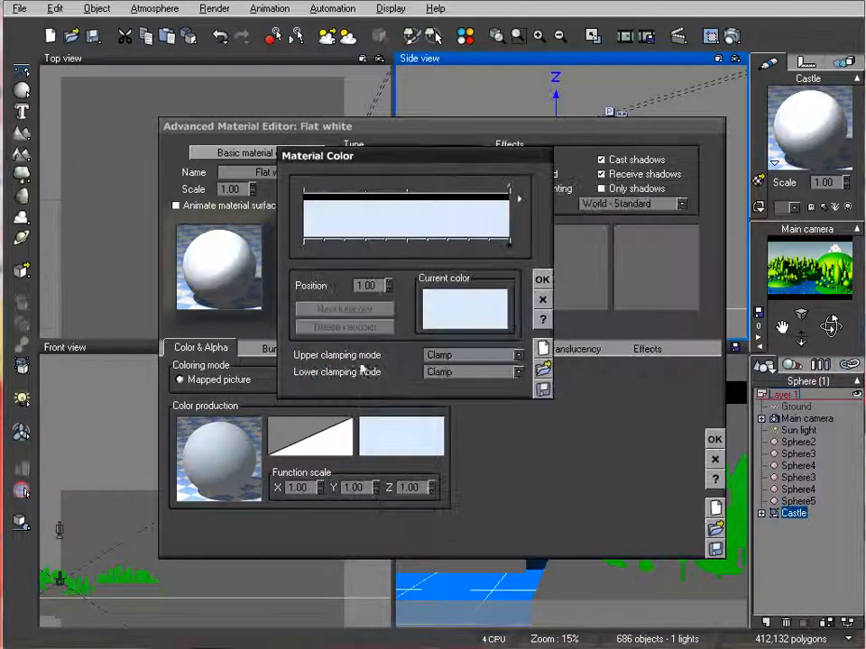
pyautogui.click(541, 279)
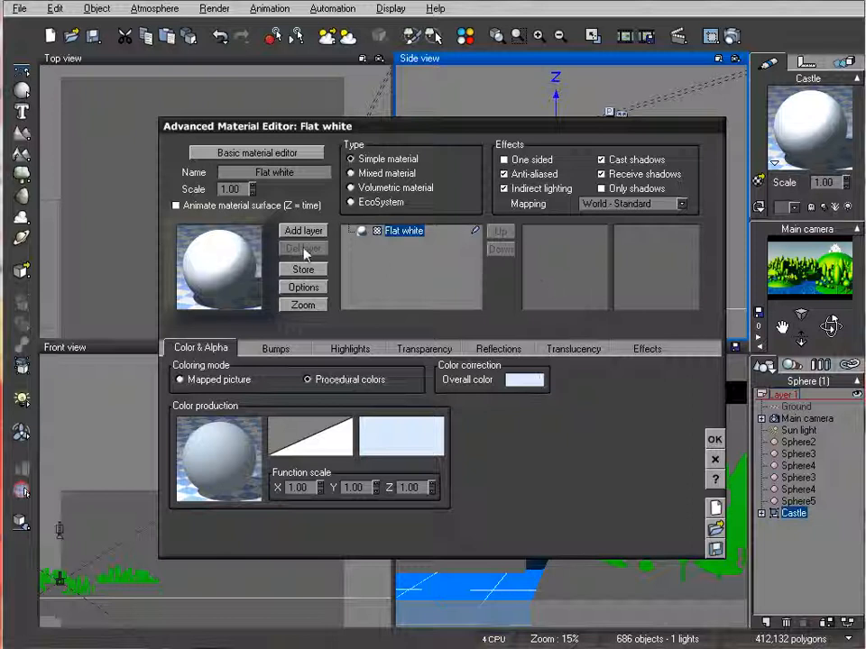
pyautogui.click(715, 439)
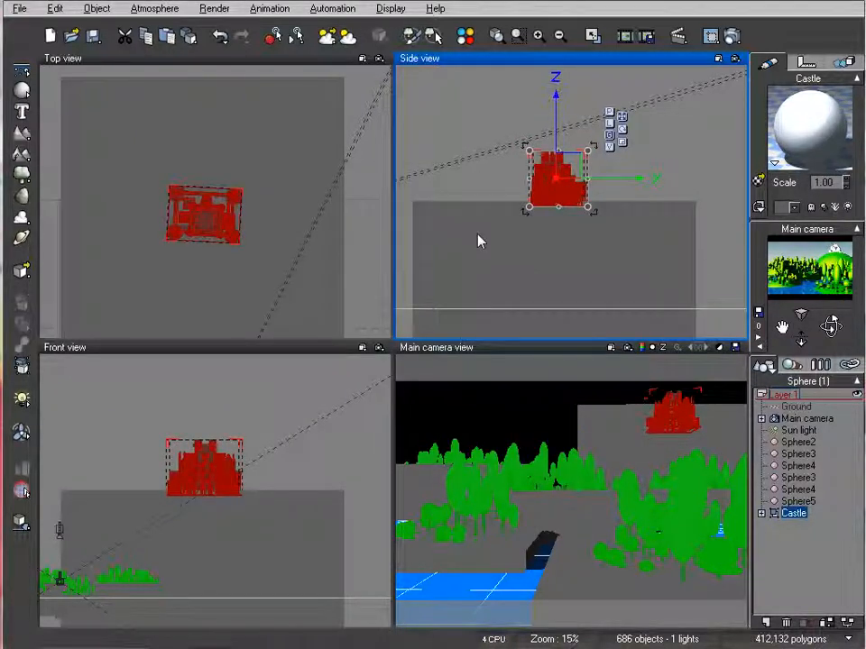
# Populate the largest hill, the Sphere4 listed just above Sphere5, with its EcoSystem trees
pyautogui.click(799, 489)
pyautogui.doubleClick(819, 115)
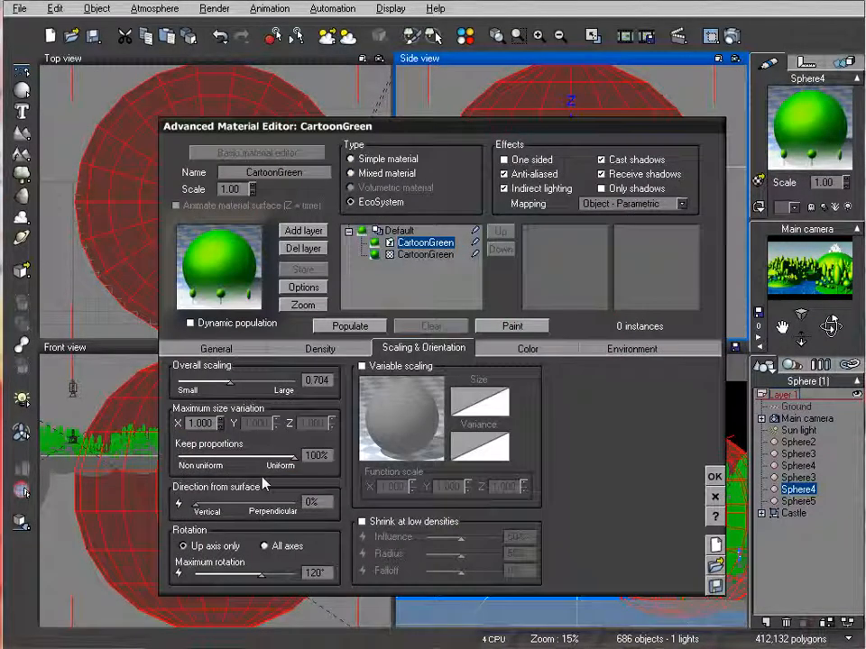
pyautogui.click(335, 328)
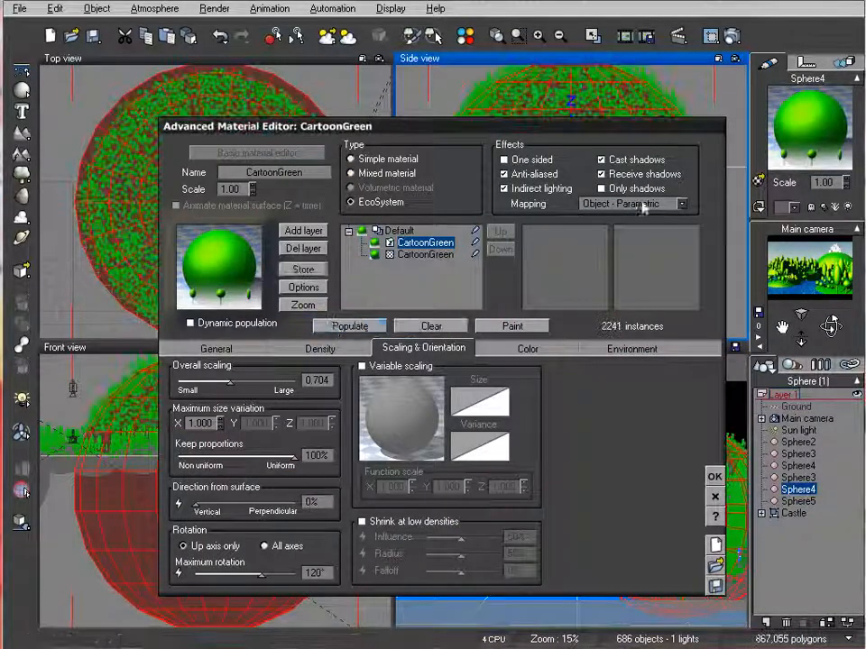
# Lower the largest hill's EcoSystem overall density to 34%, repopulate it, and test-render the scene
pyautogui.moveTo(586, 137); pyautogui.dragTo(611, 254)
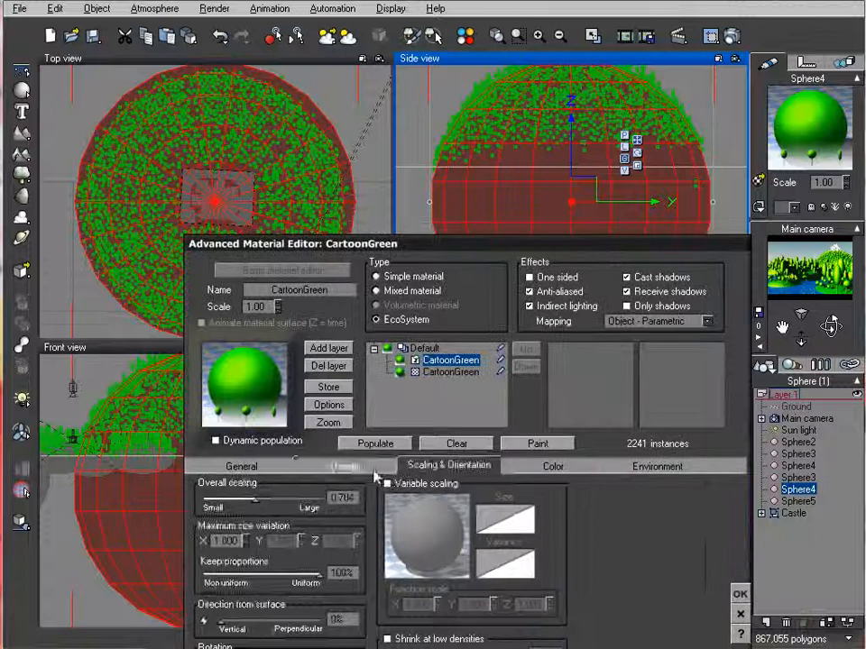
pyautogui.click(345, 465)
pyautogui.moveTo(300, 502); pyautogui.dragTo(293, 503)
pyautogui.click(375, 443)
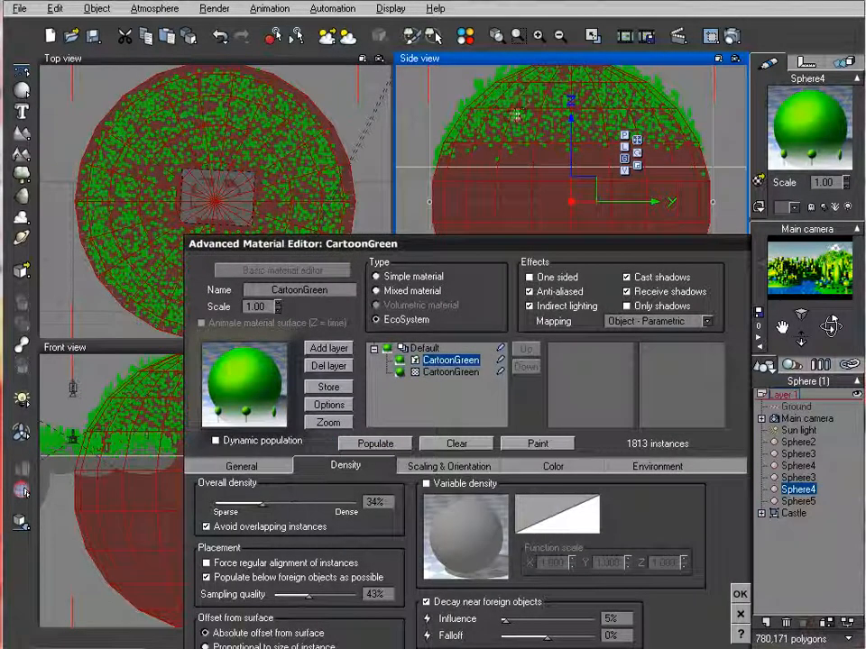
pyautogui.click(740, 593)
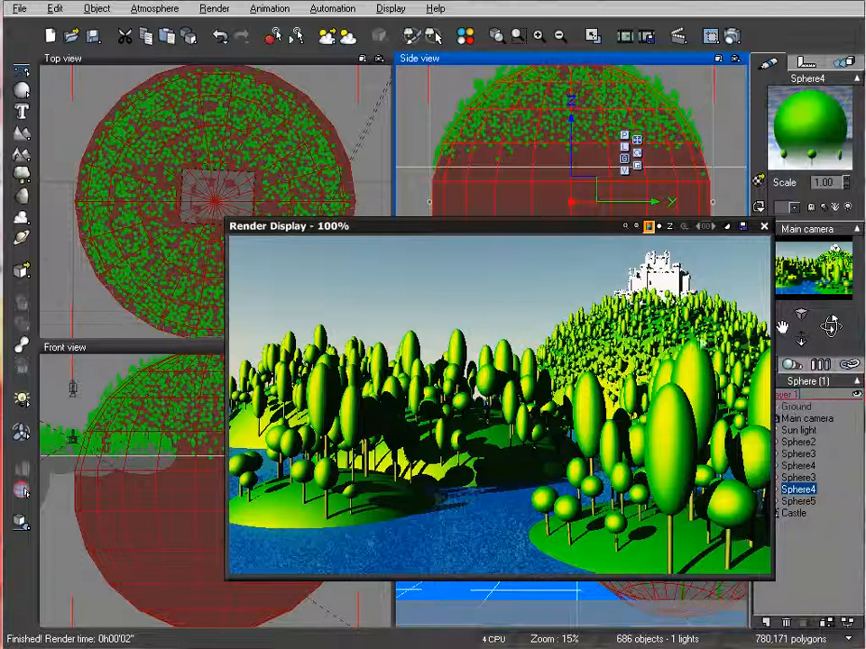
pyautogui.click(764, 226)
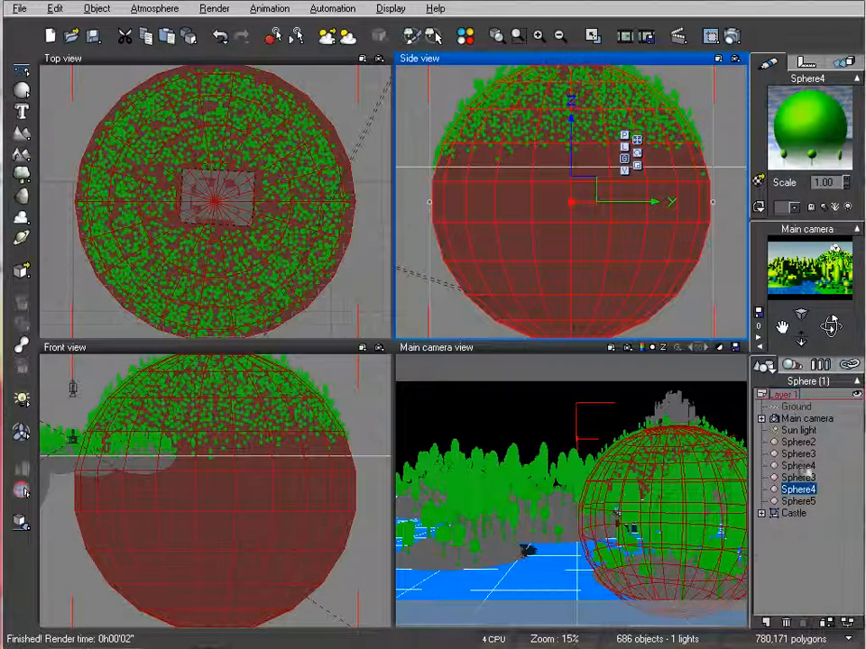
# Move the small foreground island, the first-listed Sphere3, closer to the camera in the top view, and test-render the scene
pyautogui.click(806, 455)
pyautogui.moveTo(288, 279); pyautogui.dragTo(179, 335, button='right')
pyautogui.scroll(5, 295, 226)
pyautogui.moveTo(135, 197); pyautogui.dragTo(134, 253)
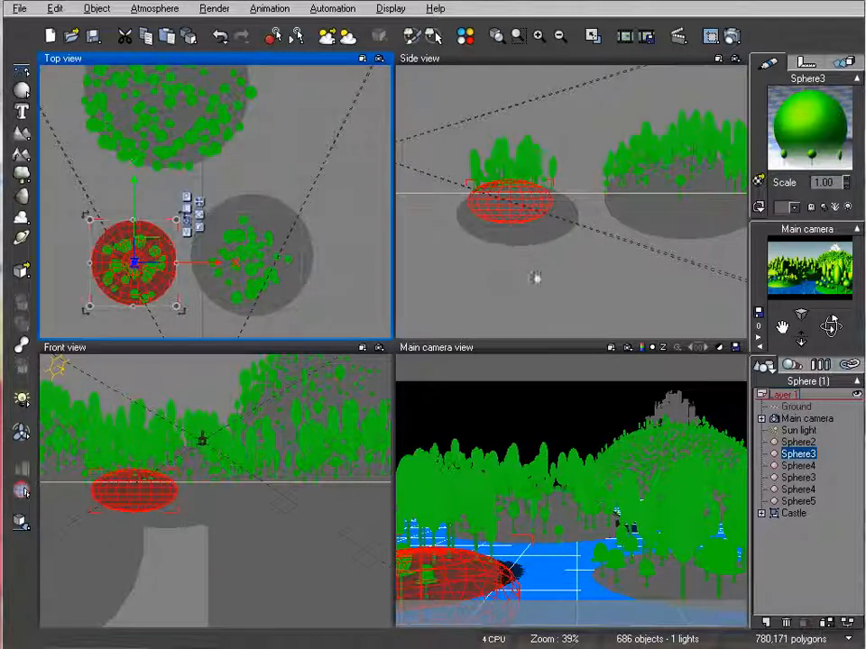
pyautogui.click(731, 36)
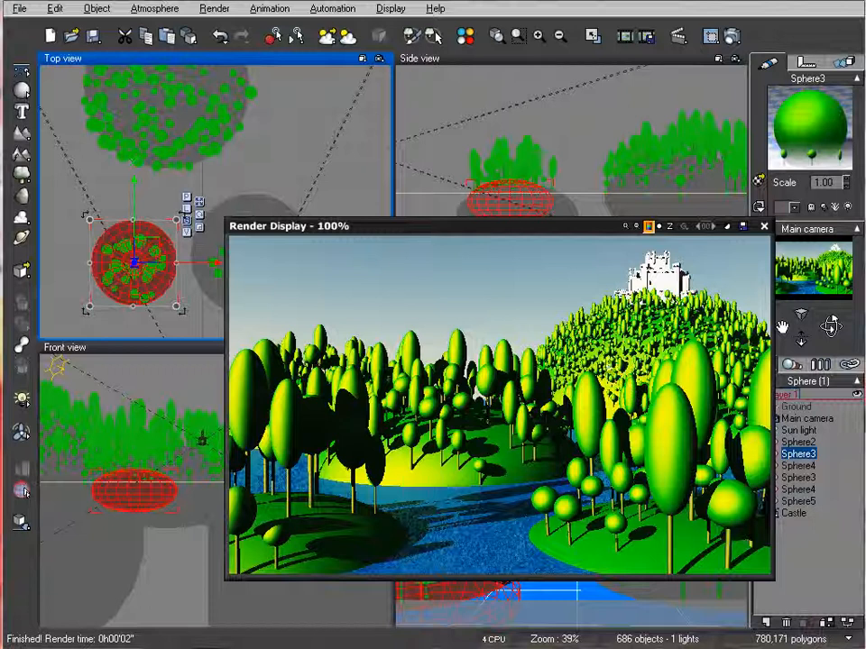
pyautogui.moveTo(512, 225); pyautogui.dragTo(461, 154)
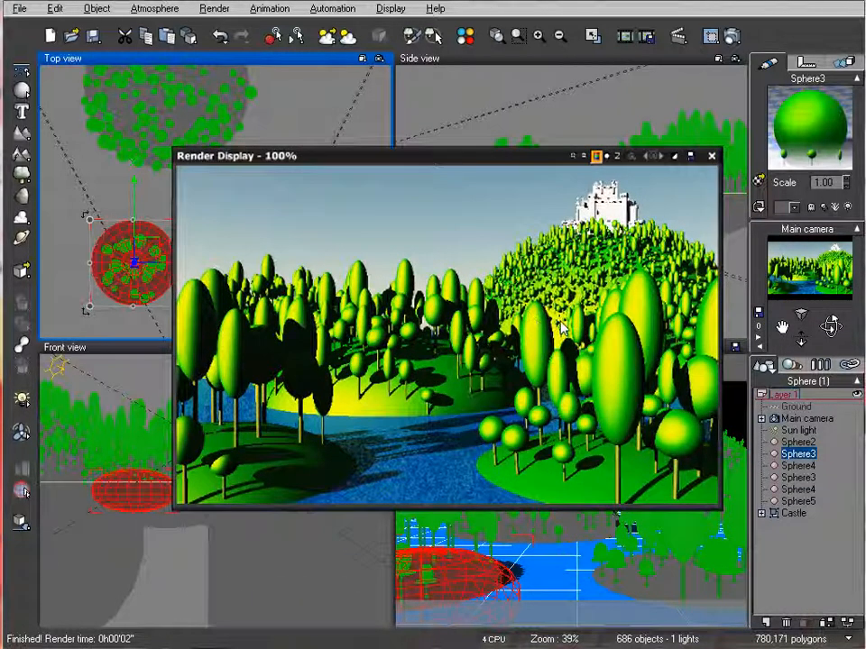